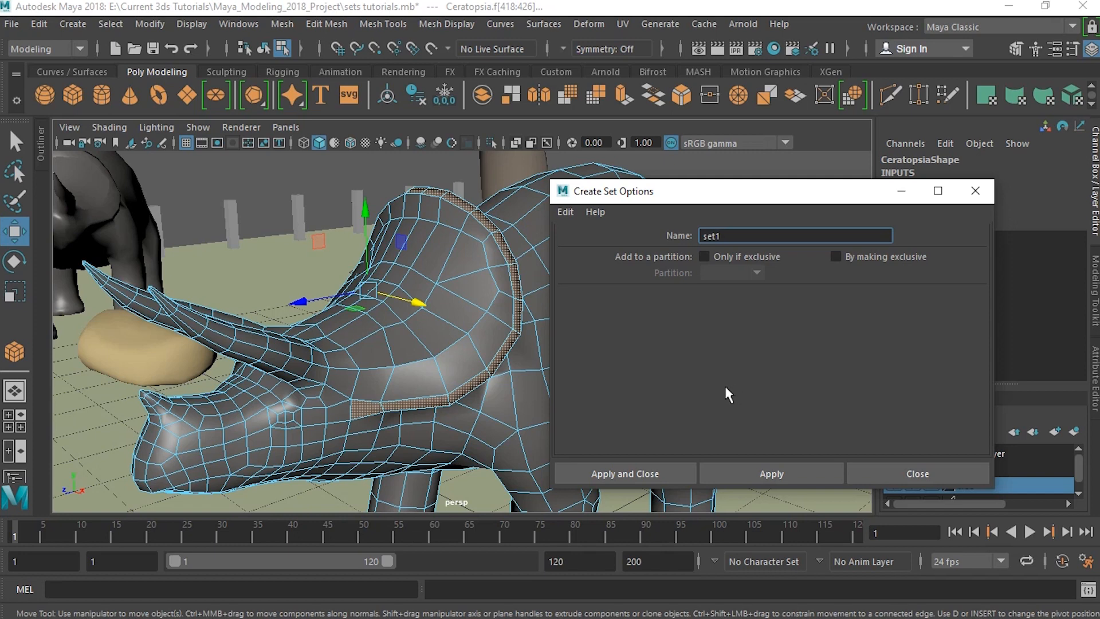
# Step: Create a set named set1 from the selected frill-rim faces and locate it in the Outliner
pyautogui.click(755, 471)
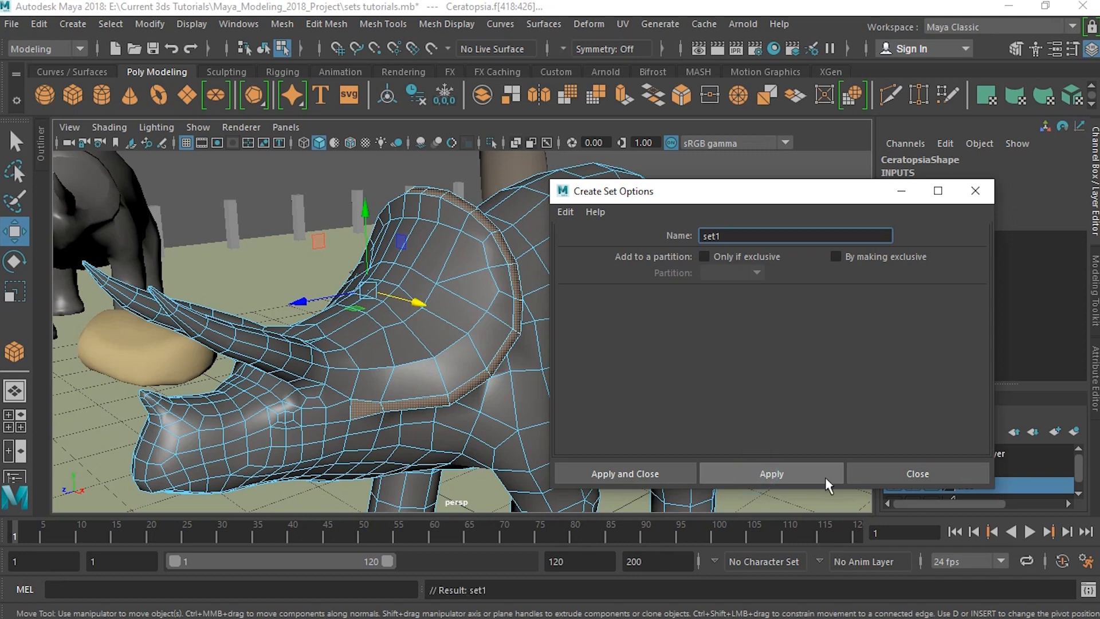
pyautogui.click(39, 144)
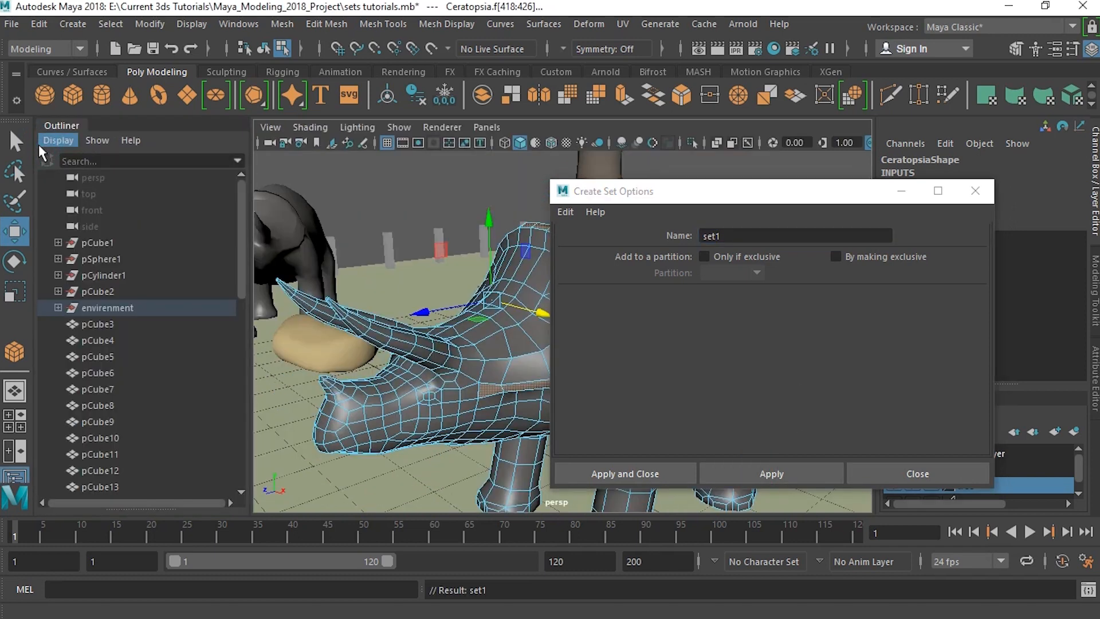
pyautogui.scroll(-5, 197, 341)
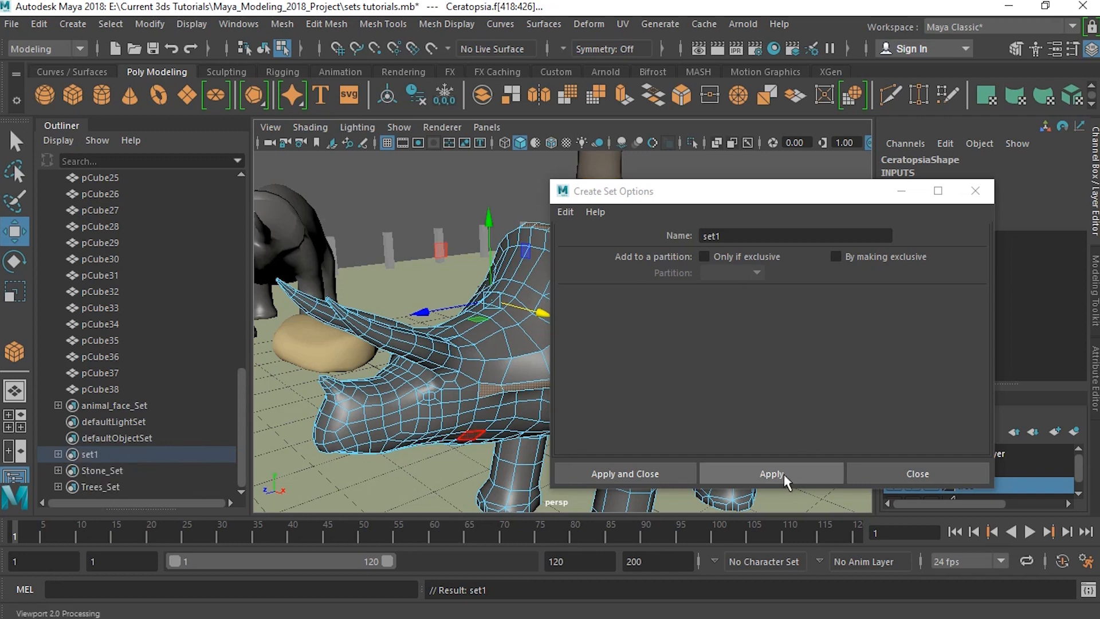
# Step: Select one vertical face loop around the triceratops's body and create another set from it using the same name setting
pyautogui.click(737, 196)
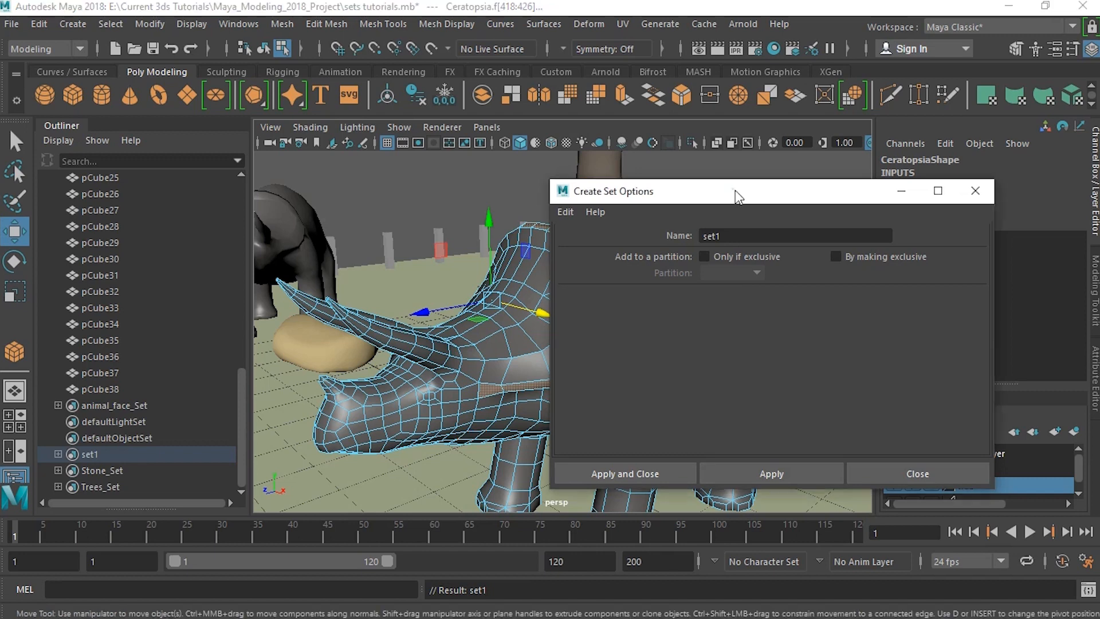
pyautogui.moveTo(738, 197); pyautogui.dragTo(856, 181)
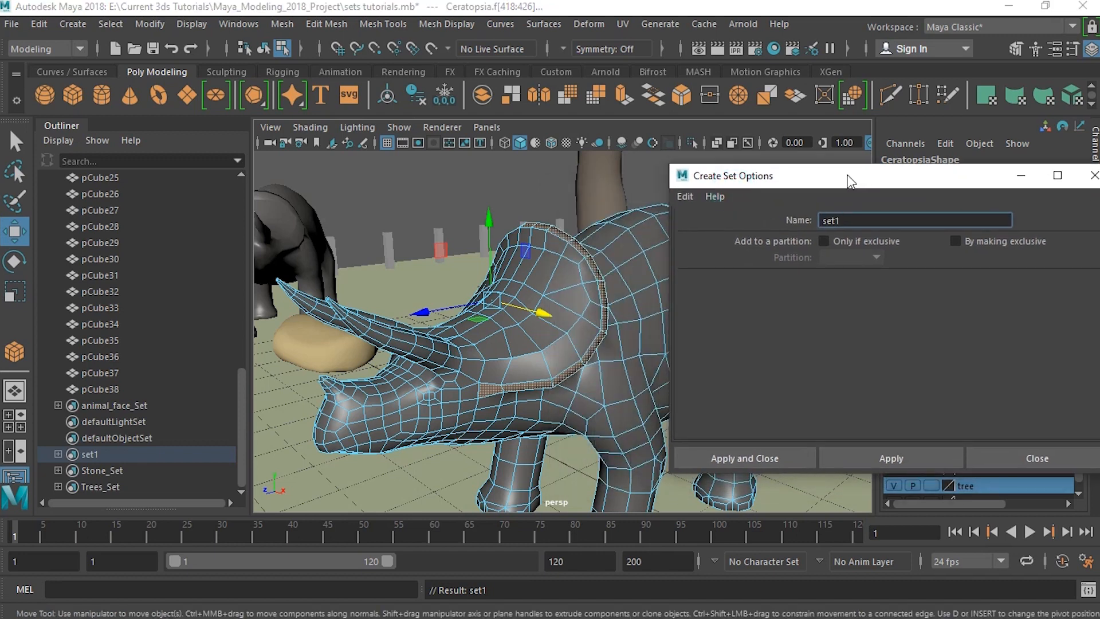
pyautogui.click(639, 233)
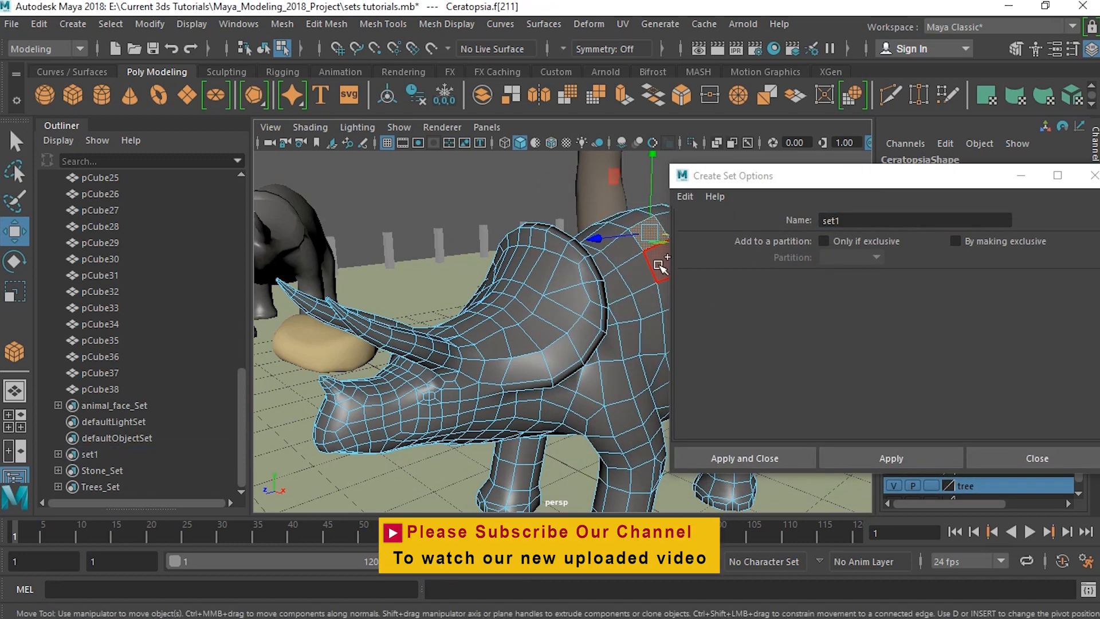
pyautogui.doubleClick(659, 265)
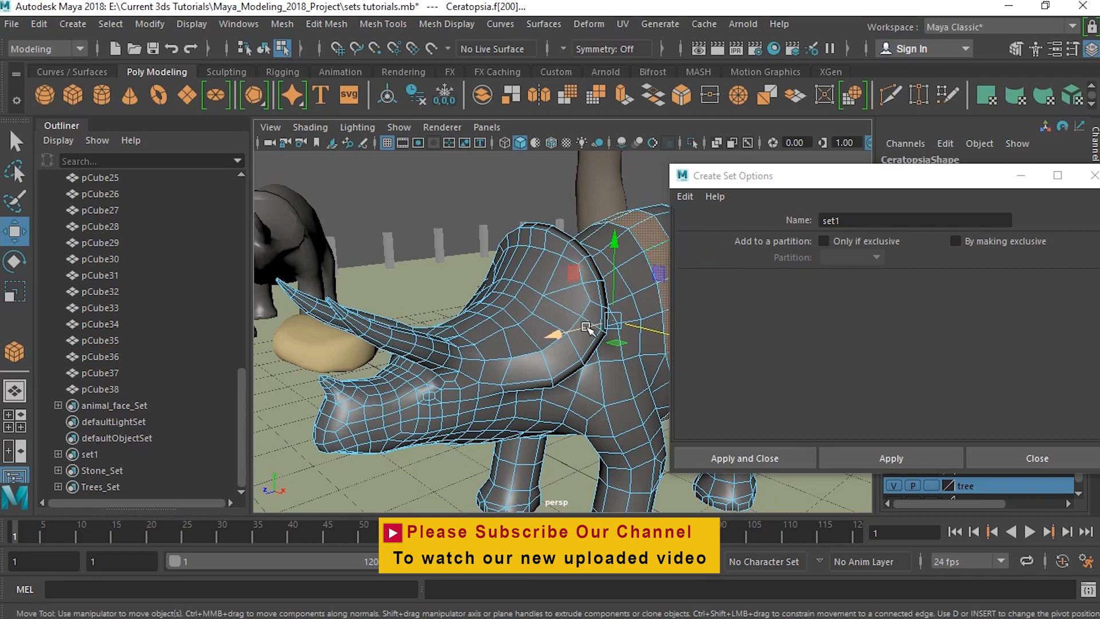
pyautogui.keyDown('alt'); pyautogui.moveTo(559, 327); pyautogui.dragTo(461, 306); pyautogui.keyUp('alt')
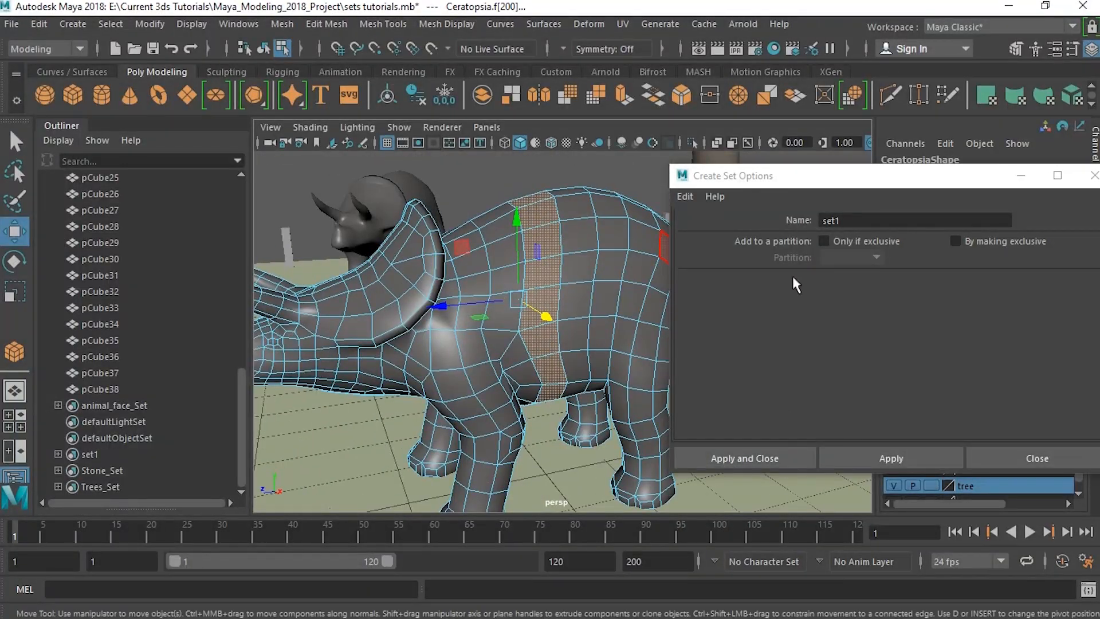
pyautogui.click(894, 458)
pyautogui.scroll(-1, 239, 424)
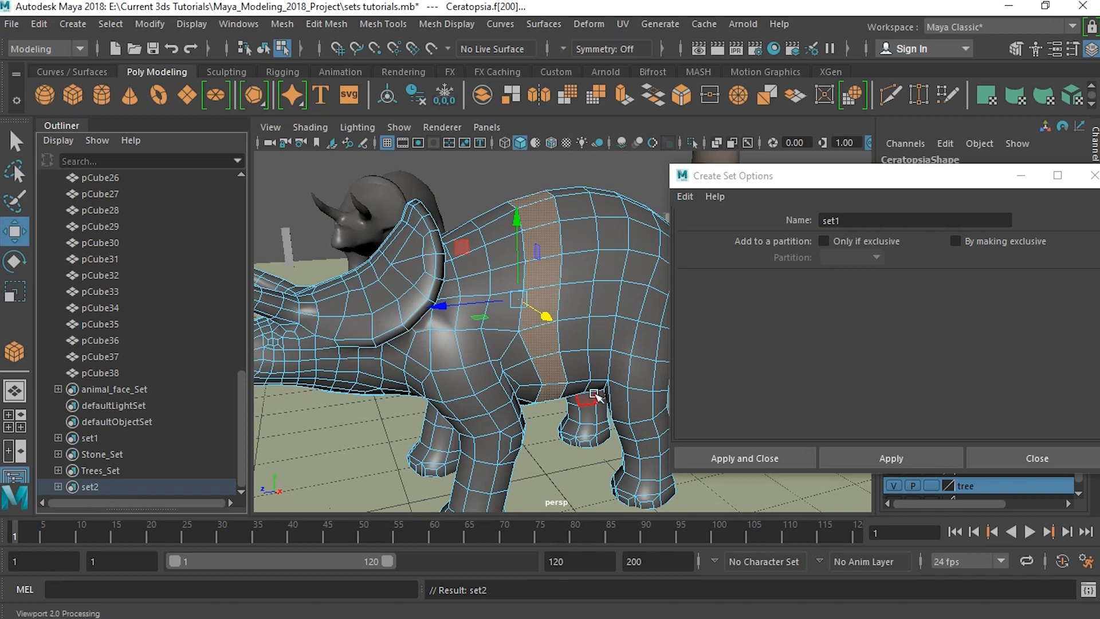
# Step: Clear the face selection and set the new set's name to Face_01
pyautogui.moveTo(956, 178); pyautogui.dragTo(839, 184)
pyautogui.click(385, 437)
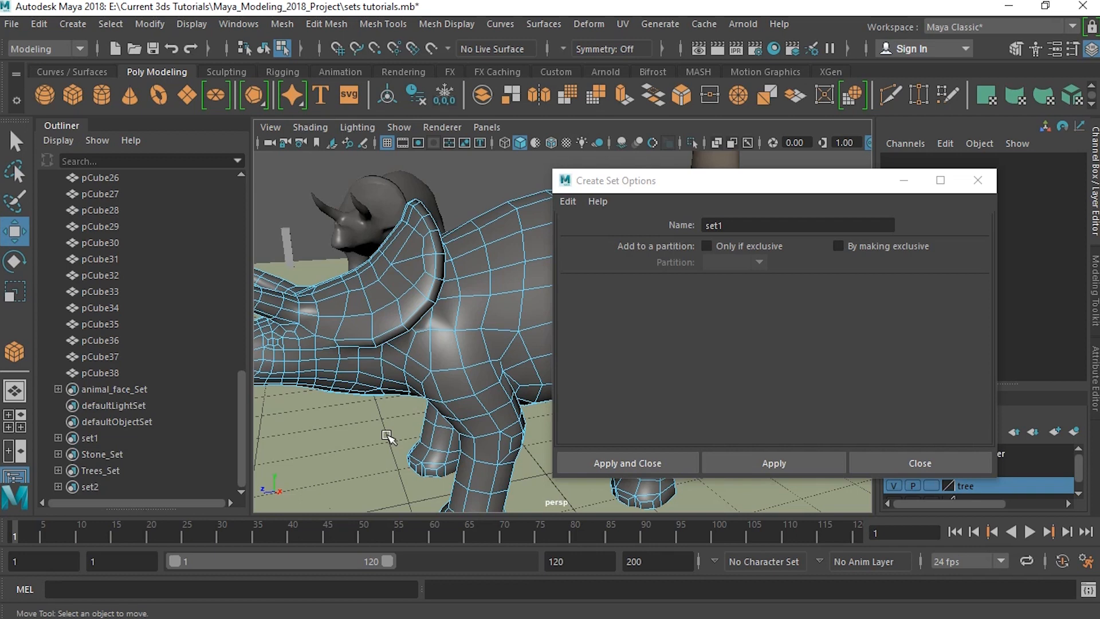
pyautogui.click(308, 431)
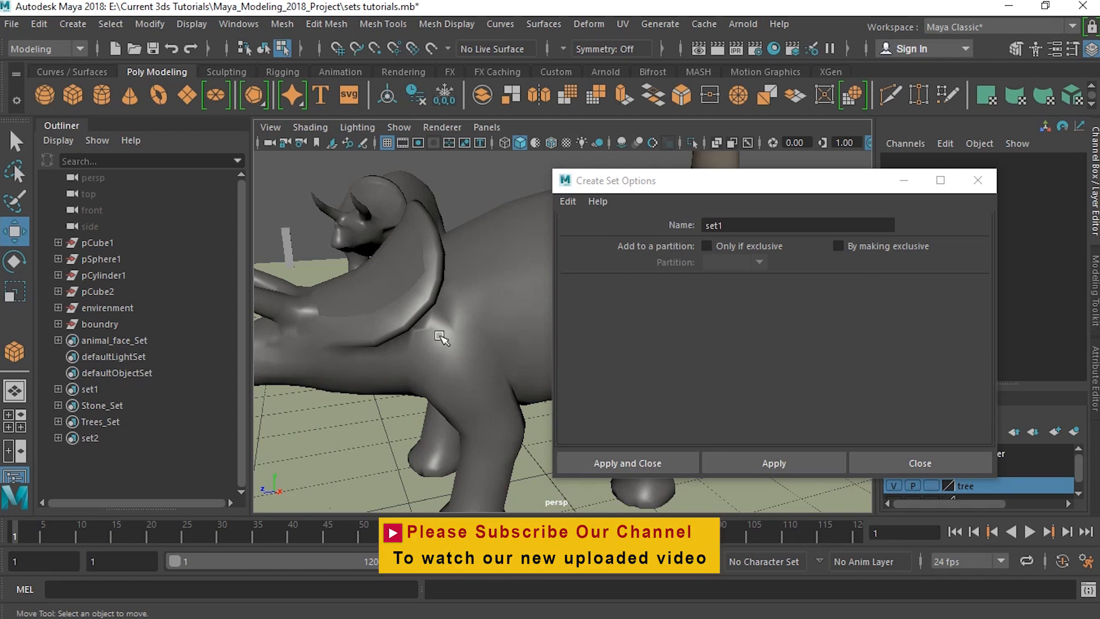
pyautogui.moveTo(735, 225); pyautogui.dragTo(693, 227)
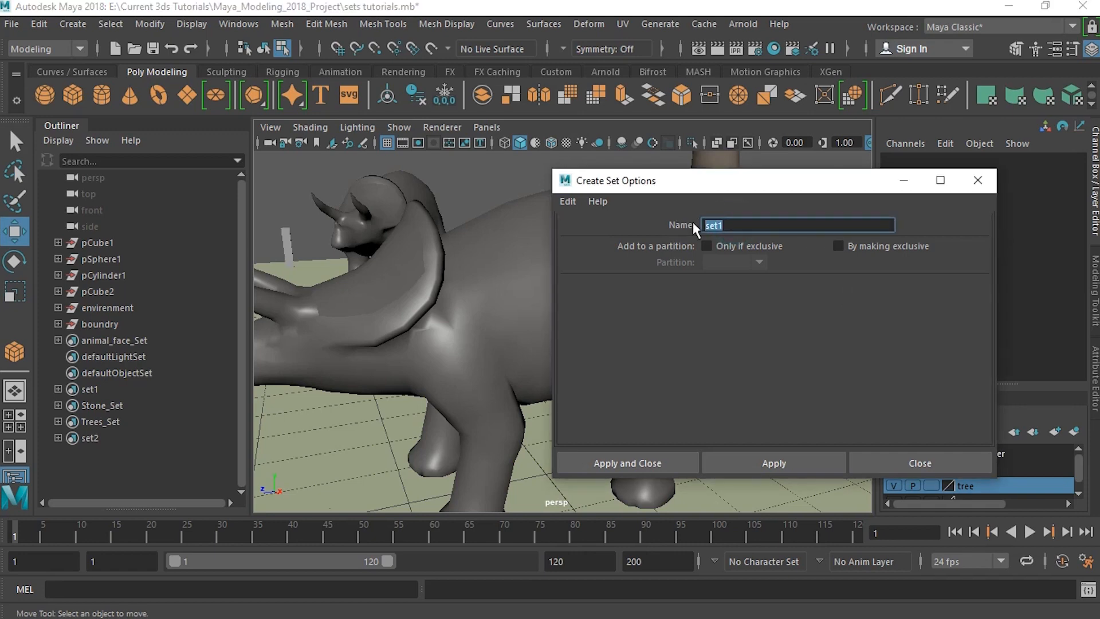
pyautogui.write('Face_01_s')
pyautogui.press('BackSpace')
pyautogui.press('BackSpace')
pyautogui.moveTo(745, 187); pyautogui.dragTo(899, 255)
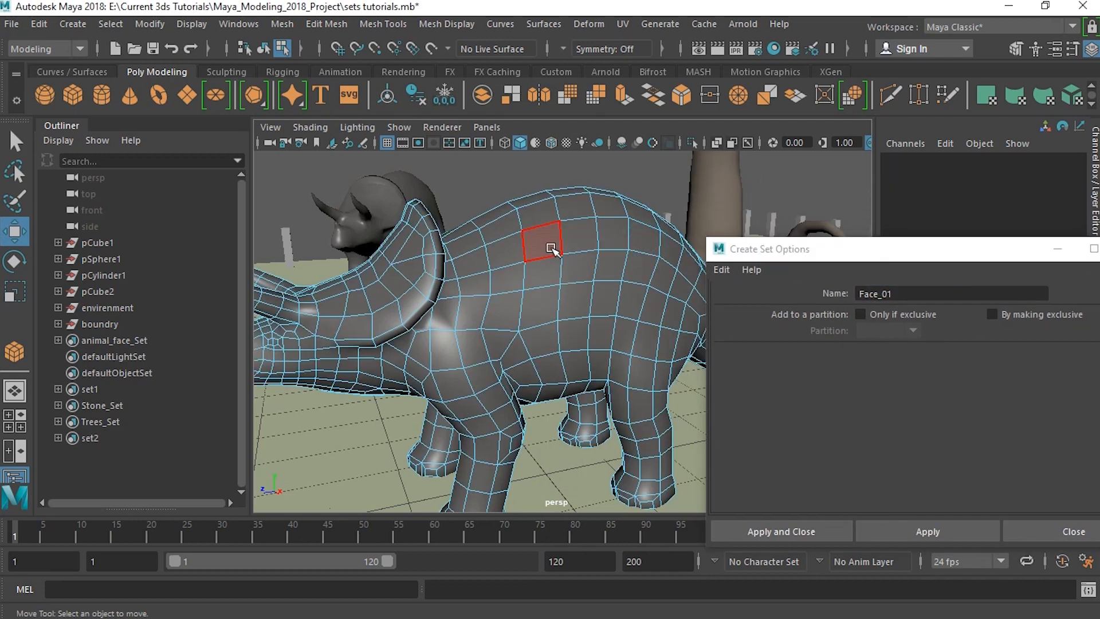
# Step: Select three adjacent vertical face loops around the middle of the triceratops's body
pyautogui.click(551, 246)
pyautogui.keyDown('shift'); pyautogui.doubleClick(552, 276); pyautogui.keyUp('shift')
pyautogui.keyDown('shift'); pyautogui.doubleClick(580, 269); pyautogui.keyUp('shift')
pyautogui.keyDown('shift'); pyautogui.doubleClick(610, 255); pyautogui.keyUp('shift')
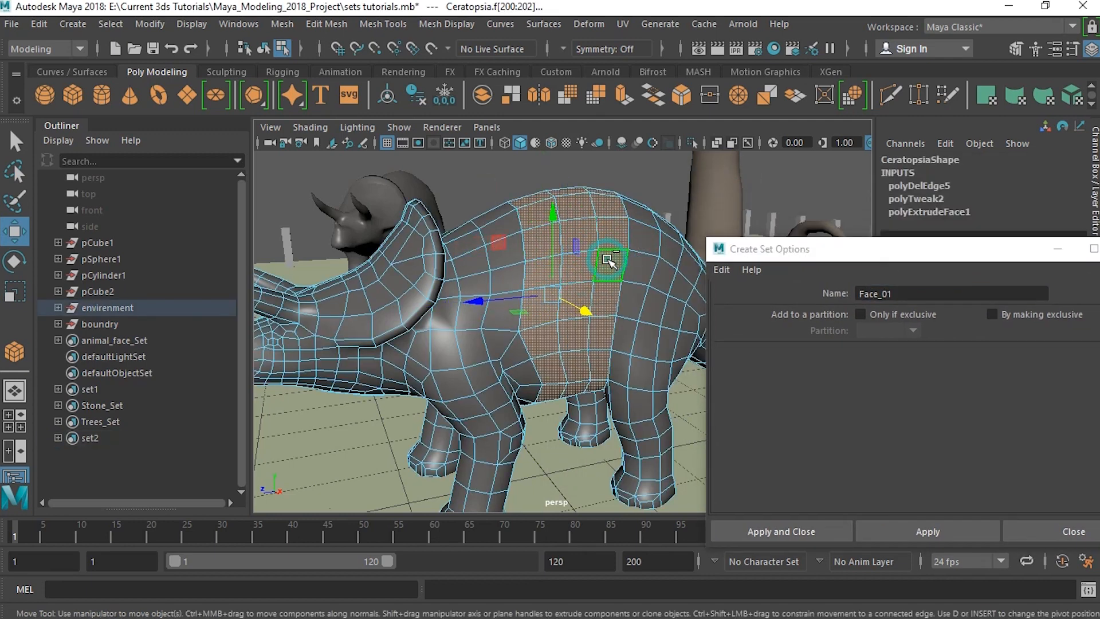
# Step: Try out the Only if exclusive and By making exclusive partition options for the new set
pyautogui.moveTo(889, 248); pyautogui.dragTo(739, 161)
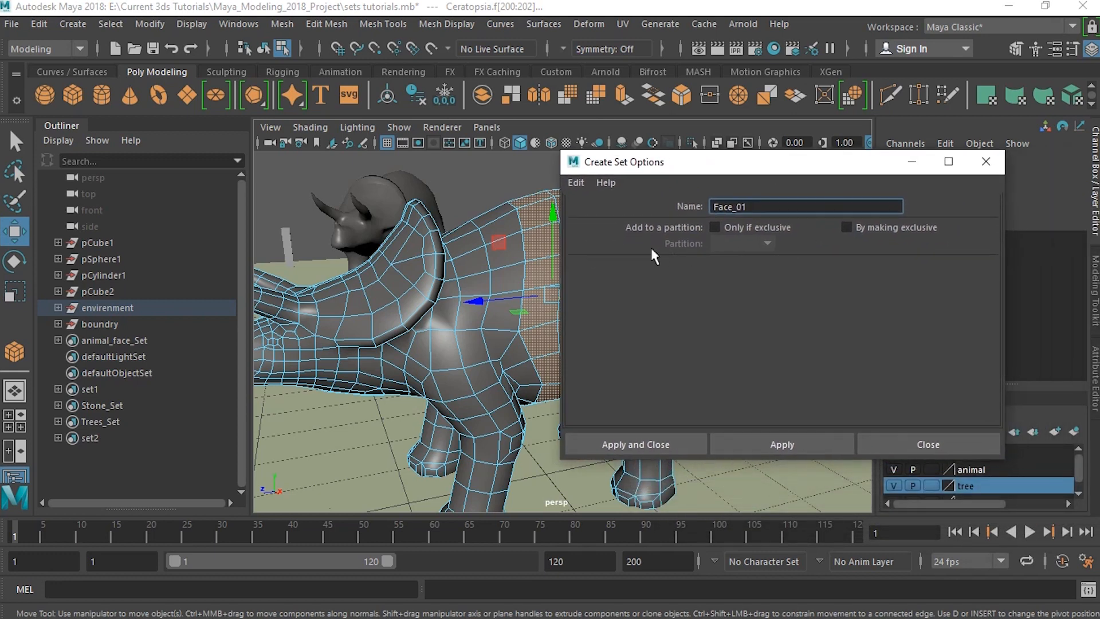
pyautogui.click(715, 227)
pyautogui.click(846, 227)
pyautogui.click(715, 229)
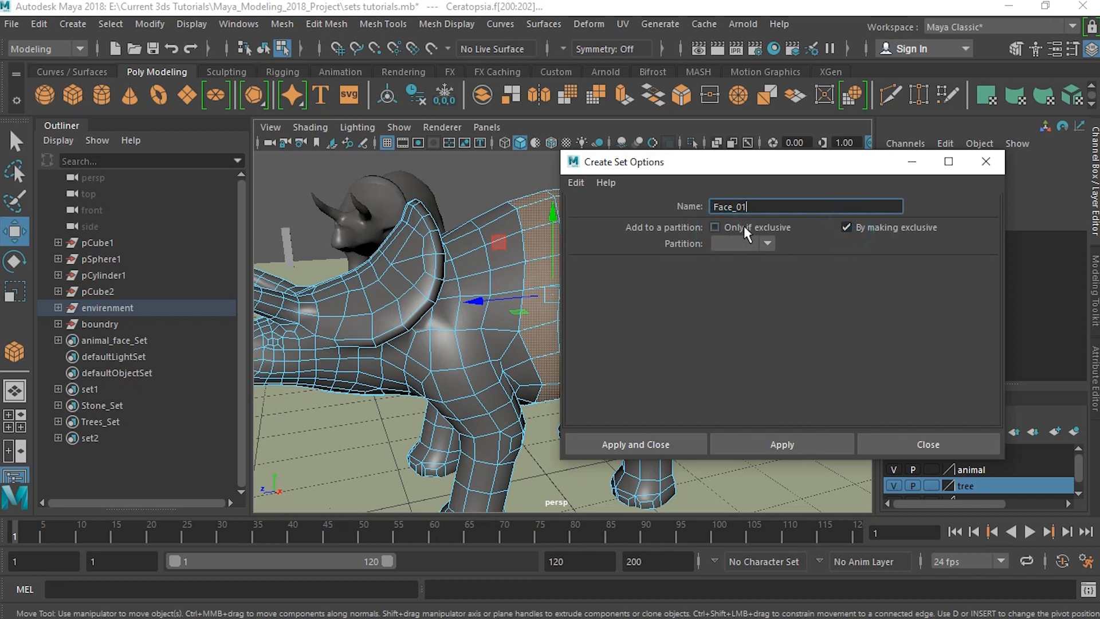
pyautogui.click(714, 228)
pyautogui.click(716, 228)
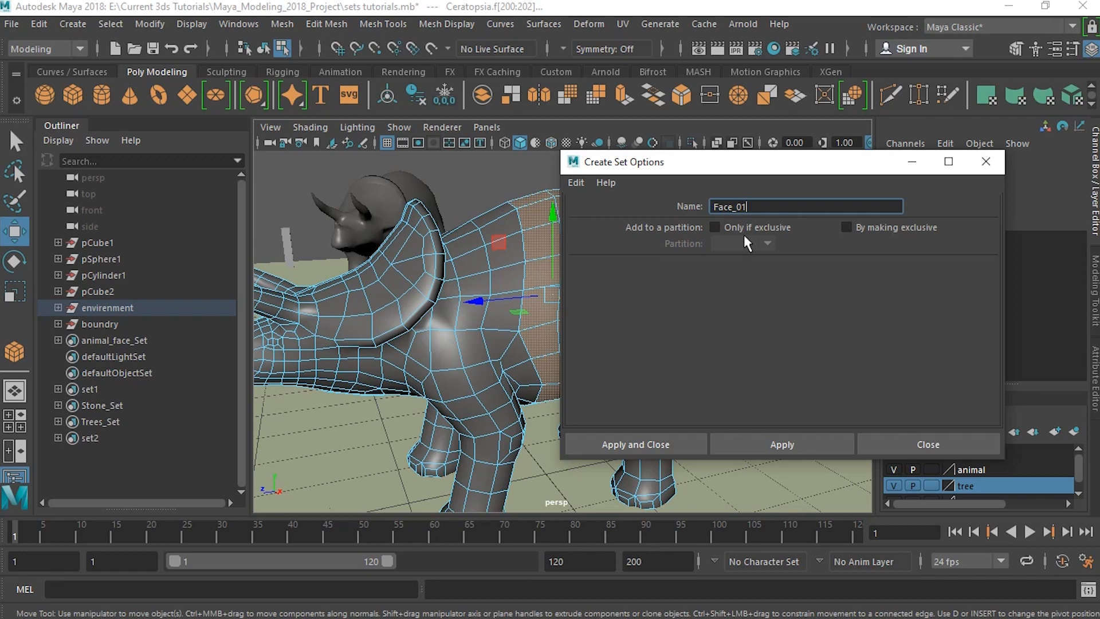
pyautogui.press('Return')
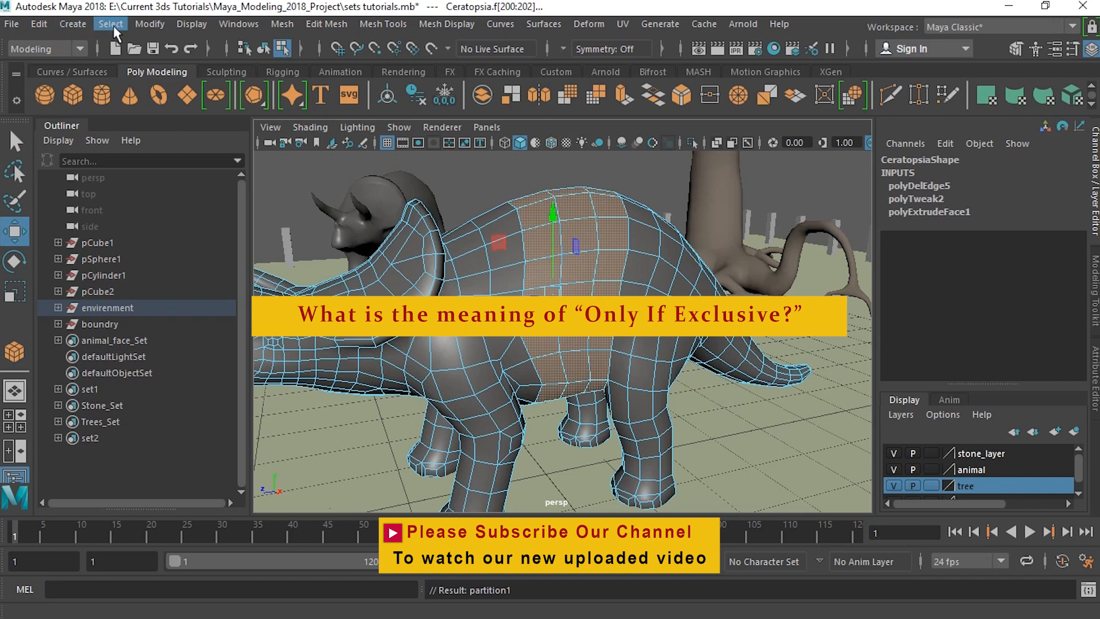
# Step: Create a set named Face_01 from the selected body faces, adding it to partition1 with Only if exclusive enabled
pyautogui.click(74, 27)
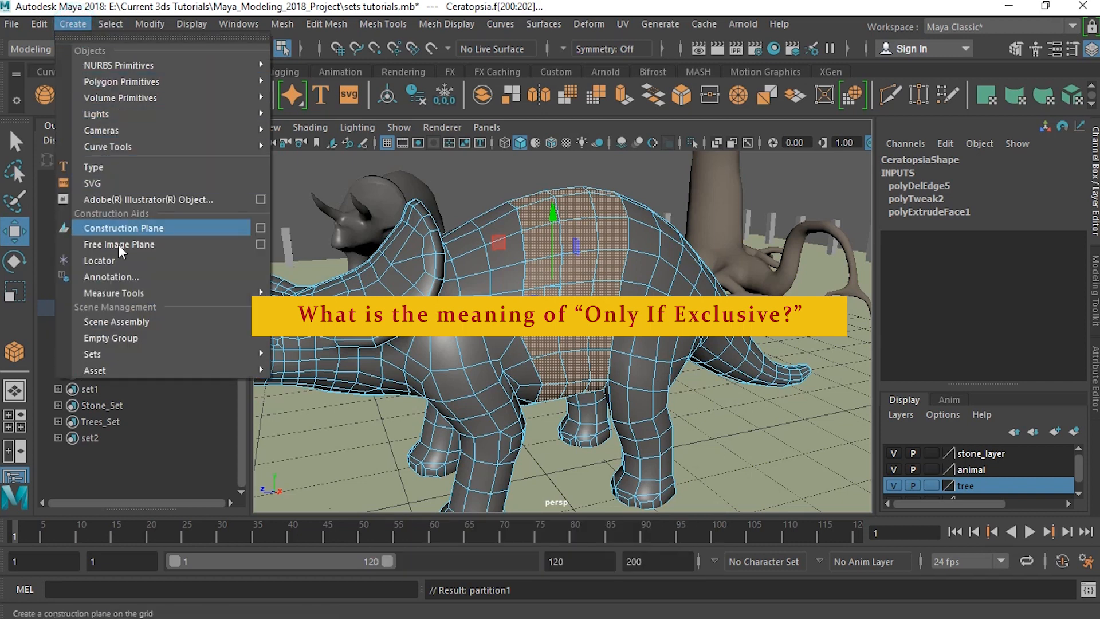
pyautogui.moveTo(136, 355)
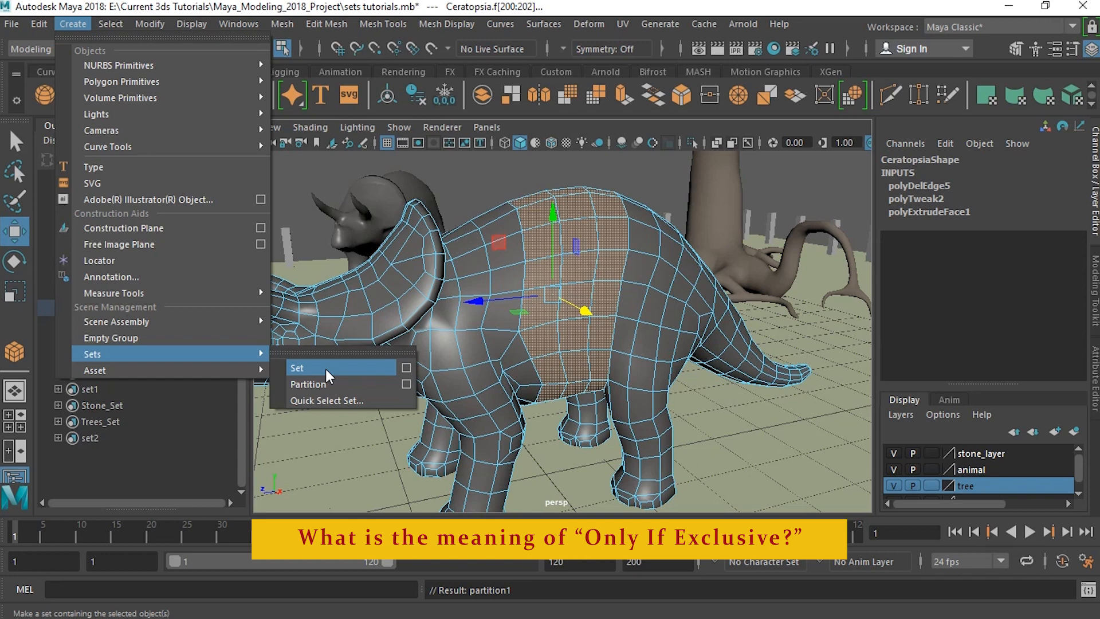
pyautogui.click(407, 367)
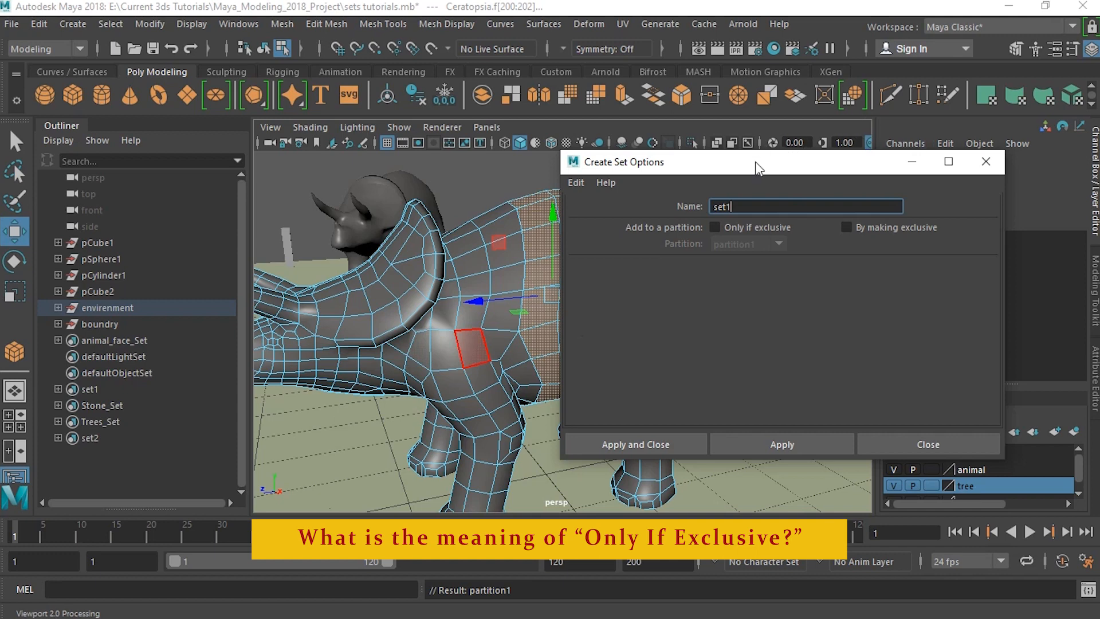
pyautogui.moveTo(757, 163); pyautogui.dragTo(825, 148)
pyautogui.click(823, 211)
pyautogui.click(810, 228)
pyautogui.click(802, 244)
pyautogui.doubleClick(813, 190)
pyautogui.write('Face_01')
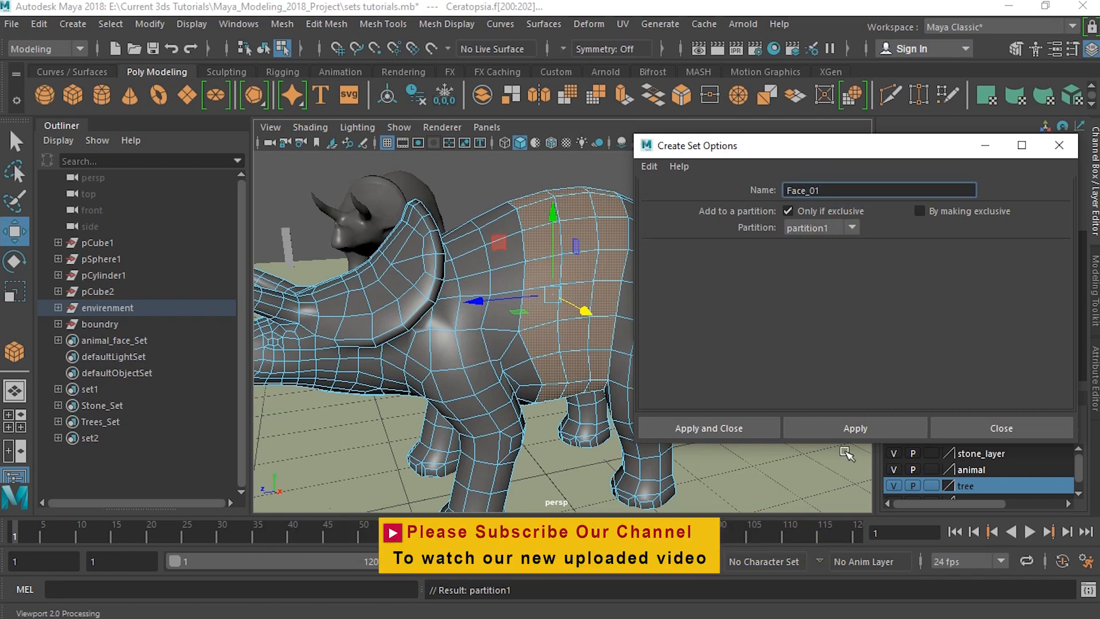
pyautogui.click(849, 428)
# Step: Create a set named Face_02 for partition1 from one mid-body face loop and another loop near the hind legs
pyautogui.click(838, 189)
pyautogui.press('BackSpace')
pyautogui.write('2')
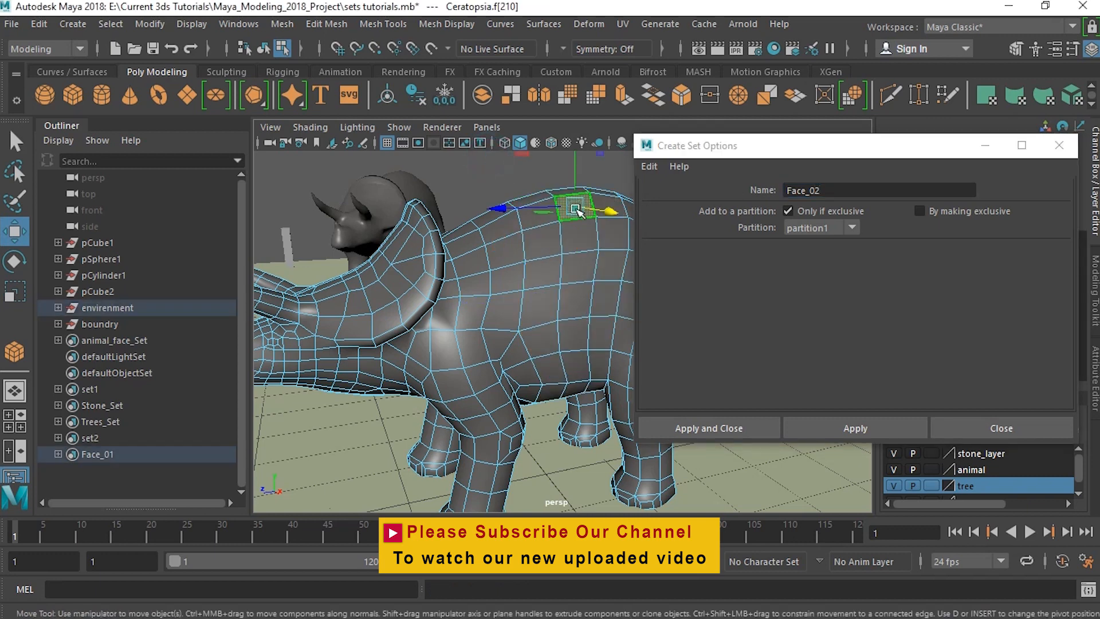
pyautogui.doubleClick(575, 236)
pyautogui.keyDown('alt'); pyautogui.moveTo(572, 307); pyautogui.dragTo(399, 319, button='middle'); pyautogui.keyUp('alt')
pyautogui.keyDown('shift'); pyautogui.click(508, 258); pyautogui.keyUp('shift')
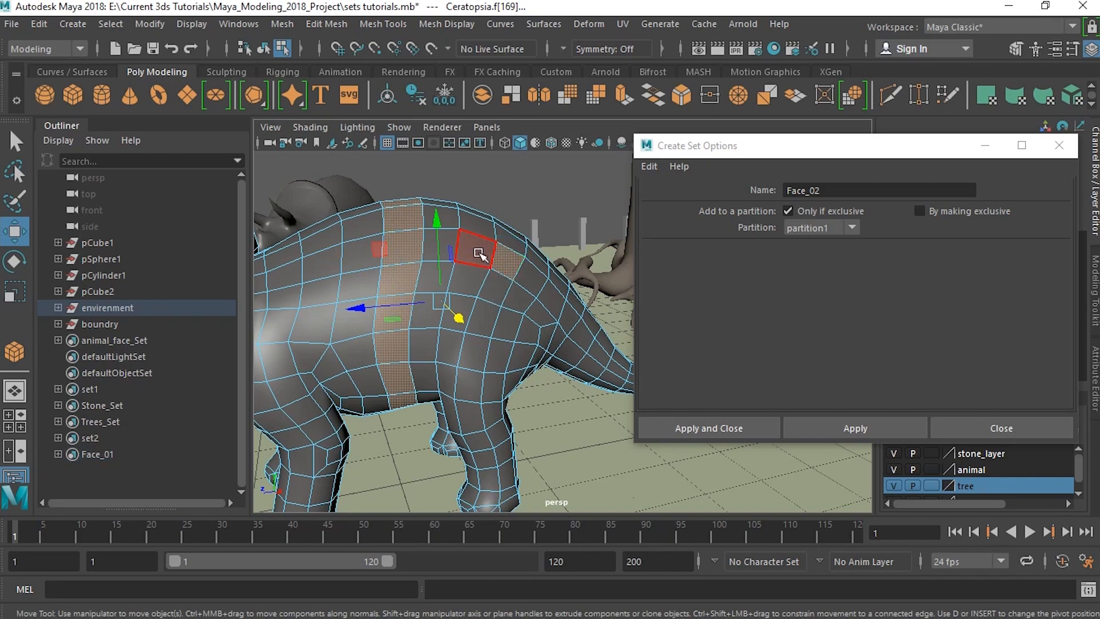
pyautogui.keyDown('shift'); pyautogui.doubleClick(497, 290); pyautogui.keyUp('shift')
pyautogui.keyDown('alt'); pyautogui.moveTo(485, 305); pyautogui.dragTo(553, 284); pyautogui.keyUp('alt')
pyautogui.scroll(-4, 564, 284)
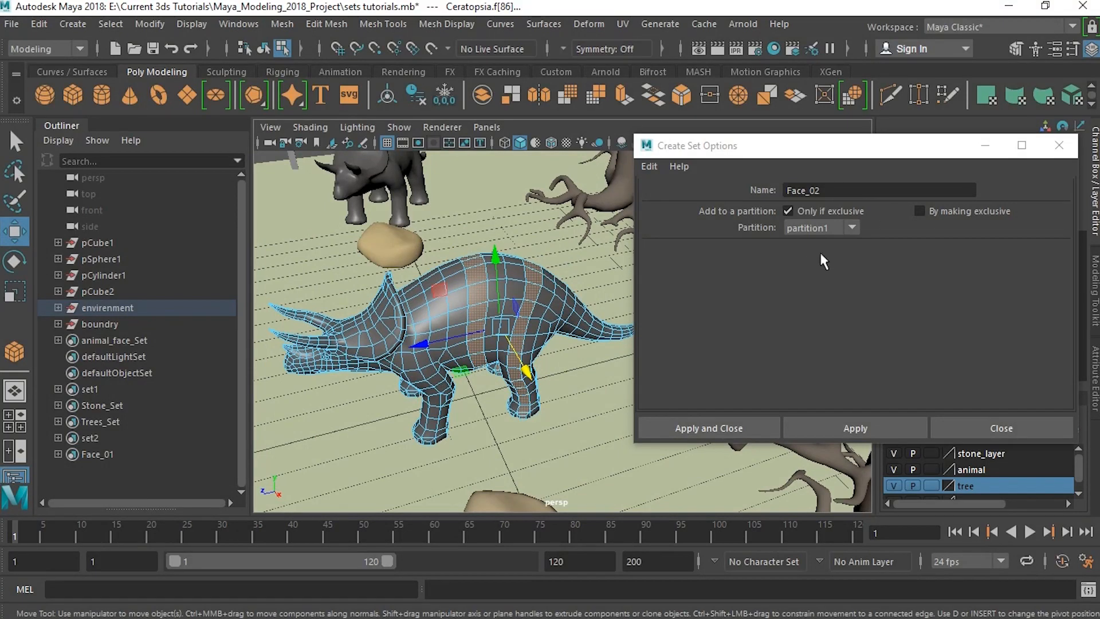
pyautogui.click(873, 428)
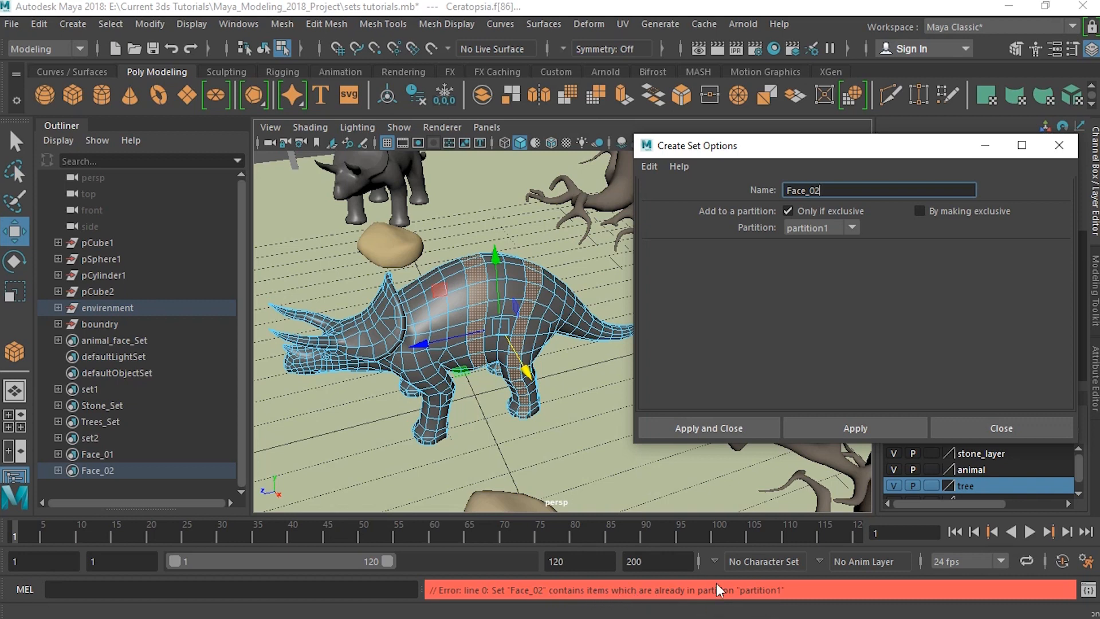
# Step: Select the members of Face_01 and Face_02 in turn to compare which faces each set contains
pyautogui.click(105, 455)
pyautogui.click(109, 470)
pyautogui.click(115, 455)
pyautogui.rightClick(116, 455)
pyautogui.click(177, 248)
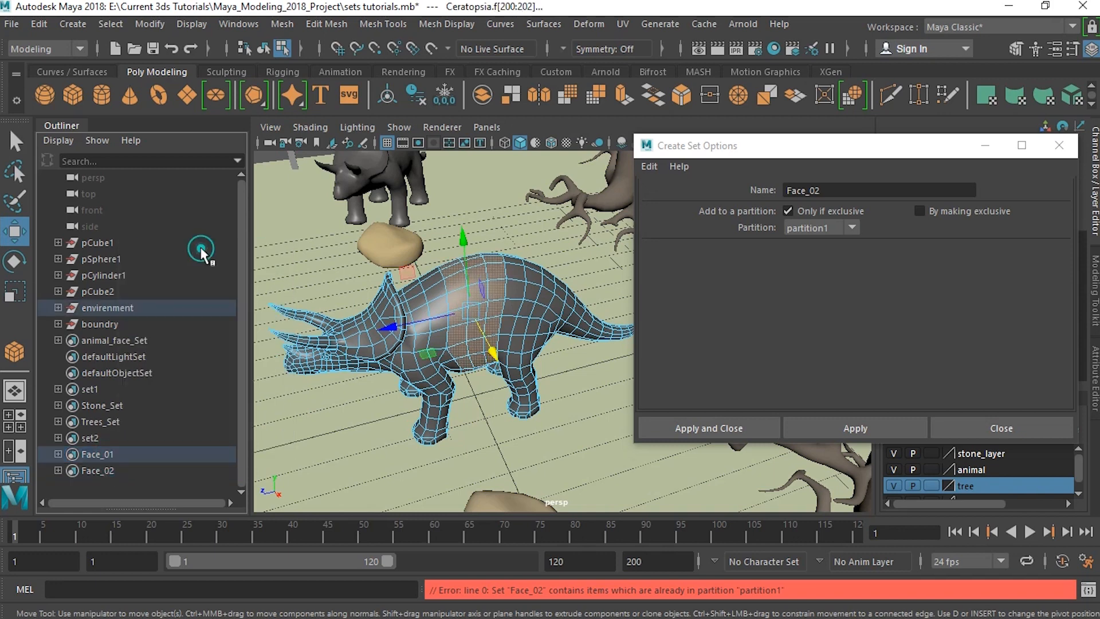
pyautogui.rightClick(192, 470)
pyautogui.click(252, 260)
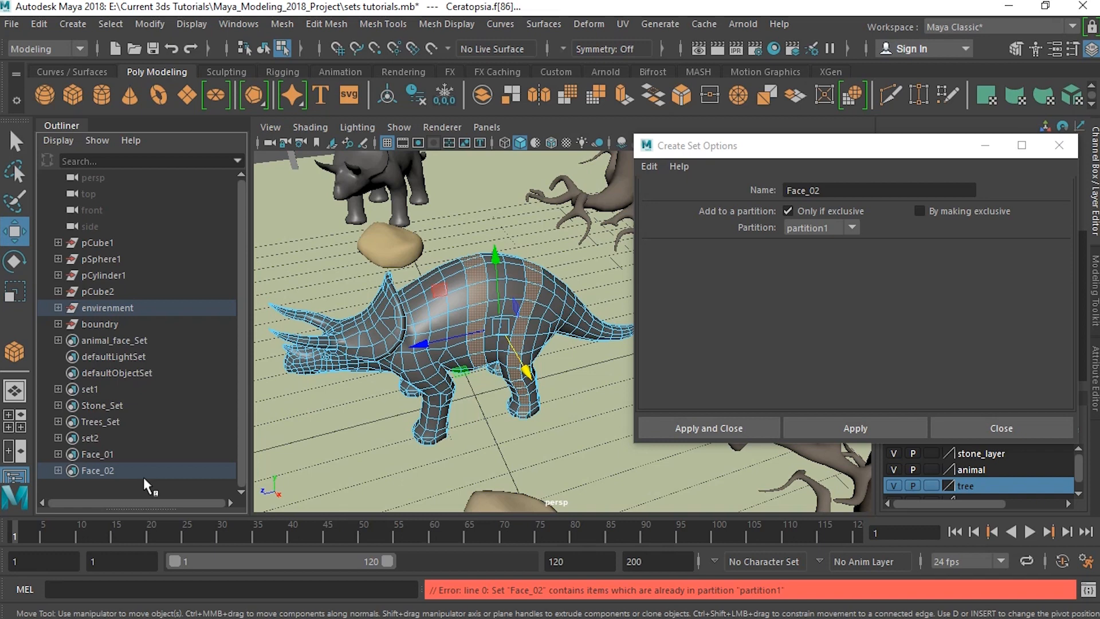
# Step: Select a face loop near the triceratops's shoulder and create a set named Face_03 from it in partition1
pyautogui.click(435, 310)
pyautogui.click(820, 190)
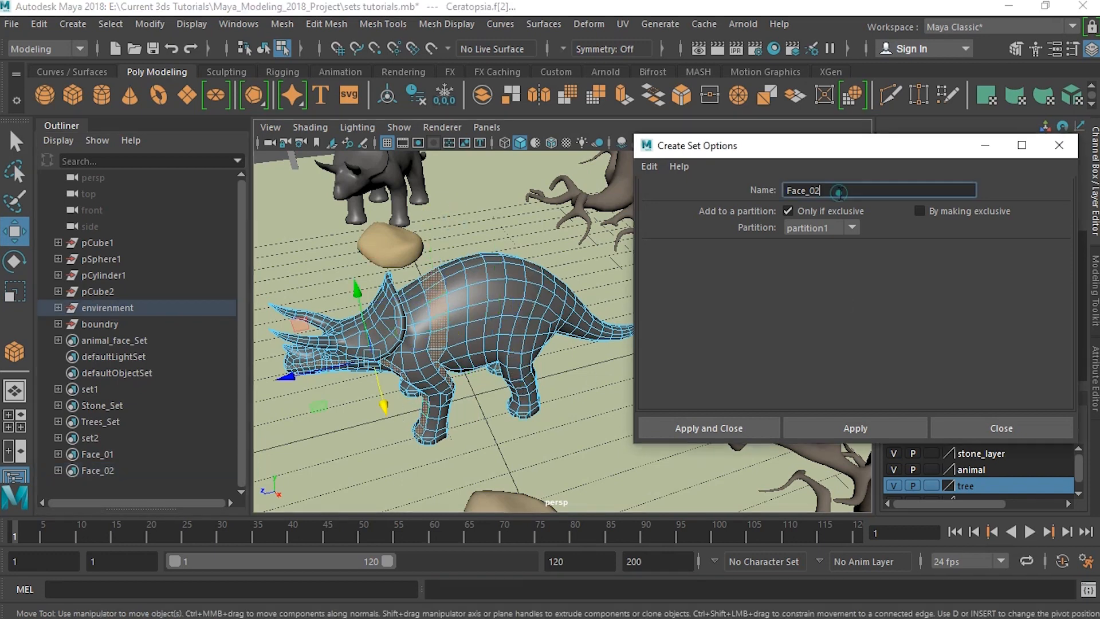
pyautogui.press('BackSpace')
pyautogui.write('3')
pyautogui.click(866, 427)
# Step: Examine which sets belong to partition1 in the Relationship Editor's partition editing view
pyautogui.click(238, 24)
pyautogui.moveTo(285, 147)
pyautogui.click(451, 275)
pyautogui.click(573, 268)
pyautogui.click(771, 316)
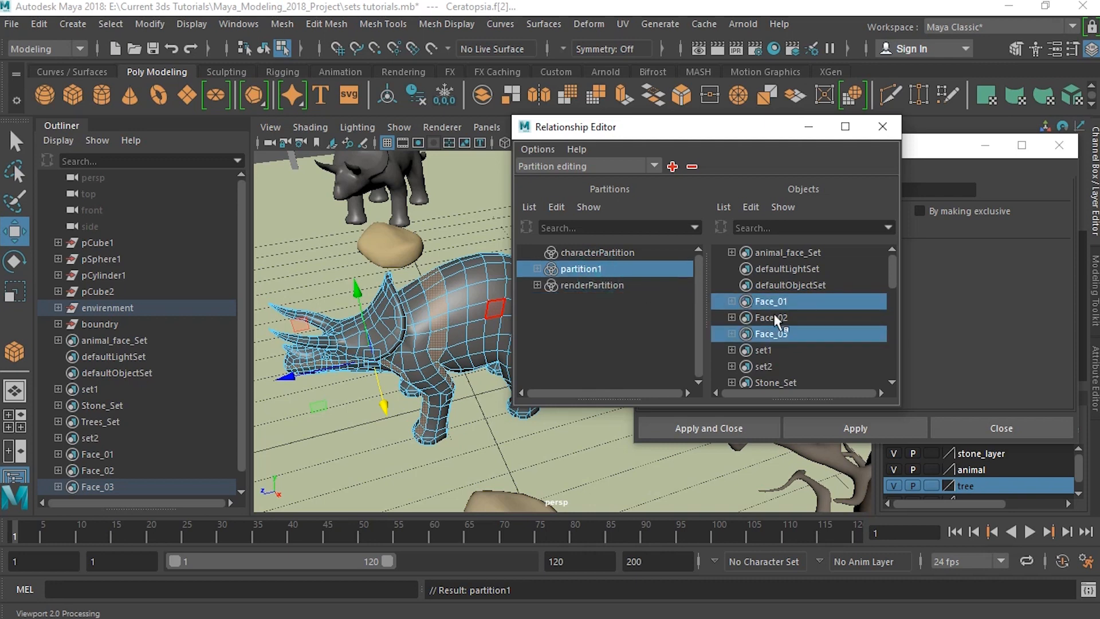
pyautogui.click(882, 126)
# Step: Switch the set's partition option to By making exclusive and review the available partitions, keeping partition1
pyautogui.moveTo(852, 148); pyautogui.dragTo(750, 154)
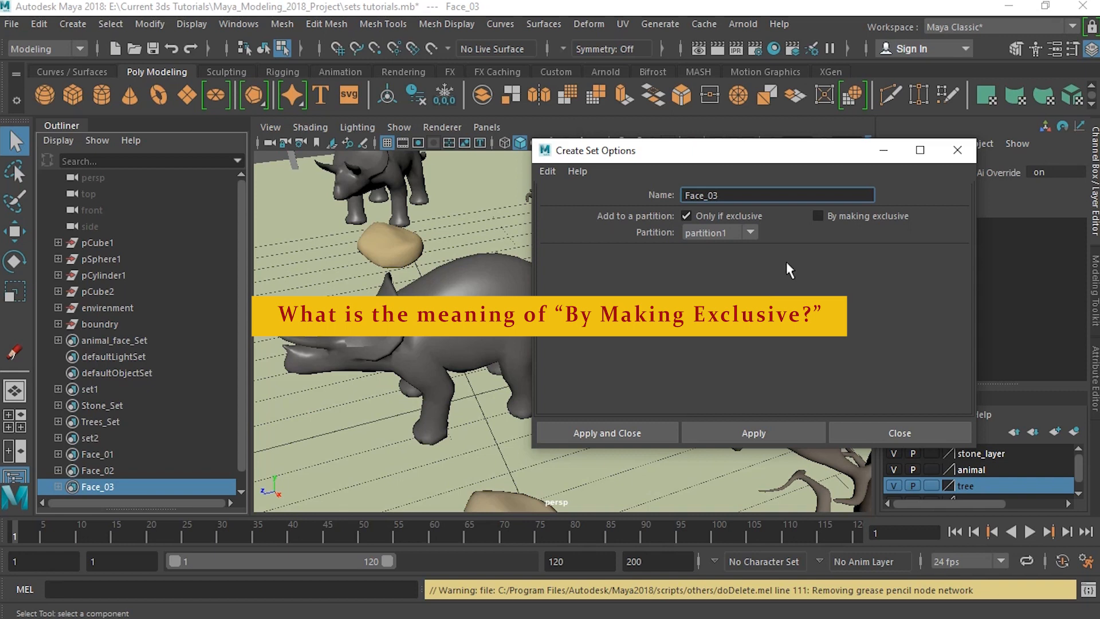
pyautogui.click(819, 215)
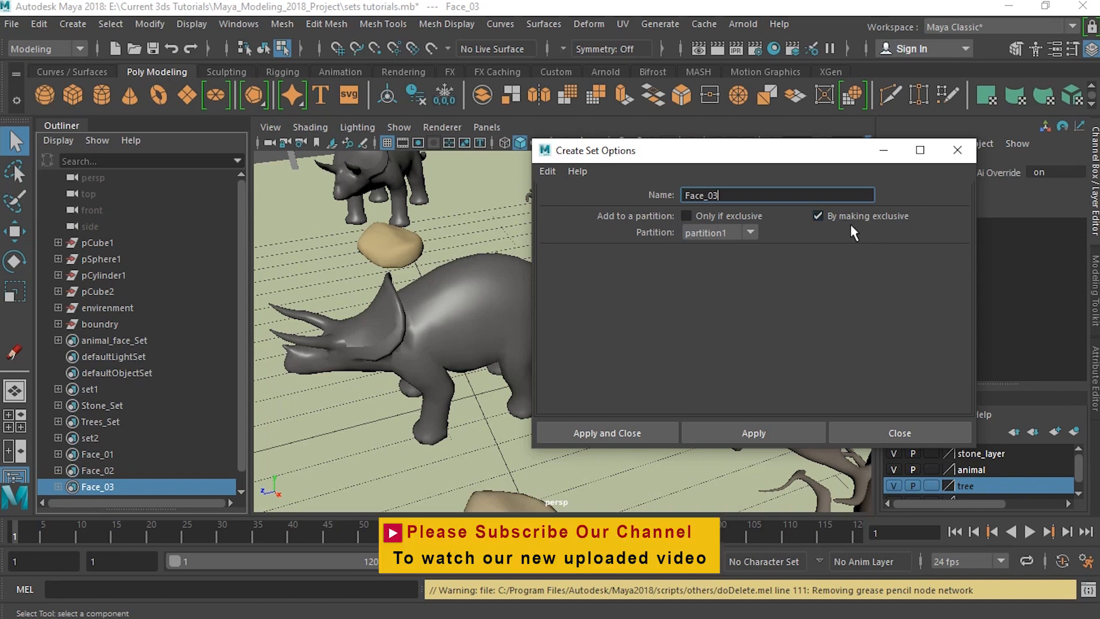
pyautogui.click(752, 231)
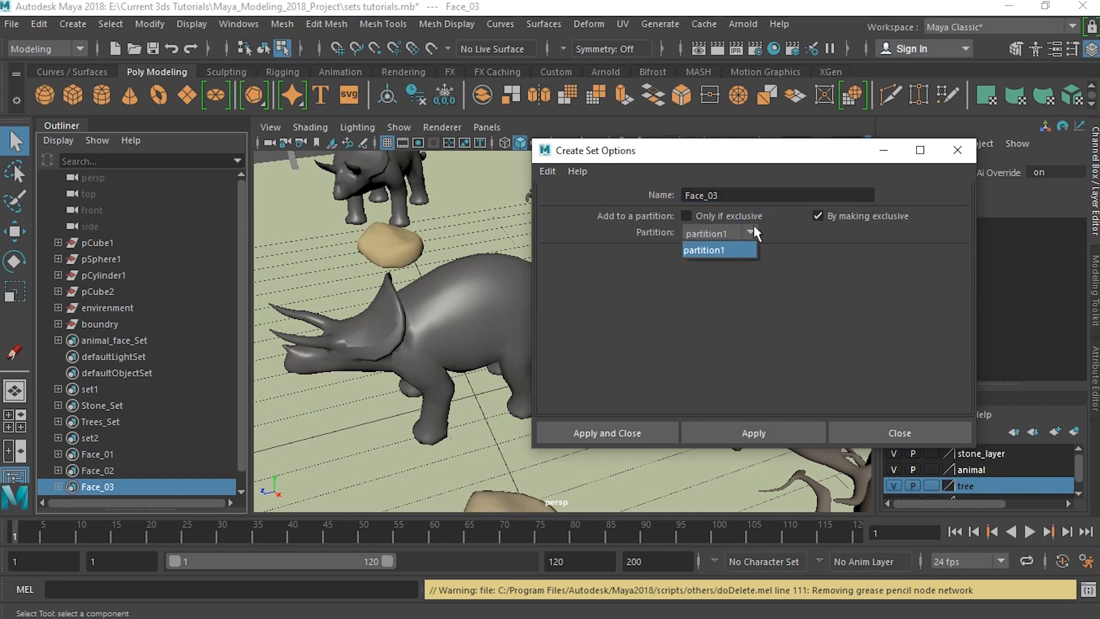
pyautogui.click(754, 227)
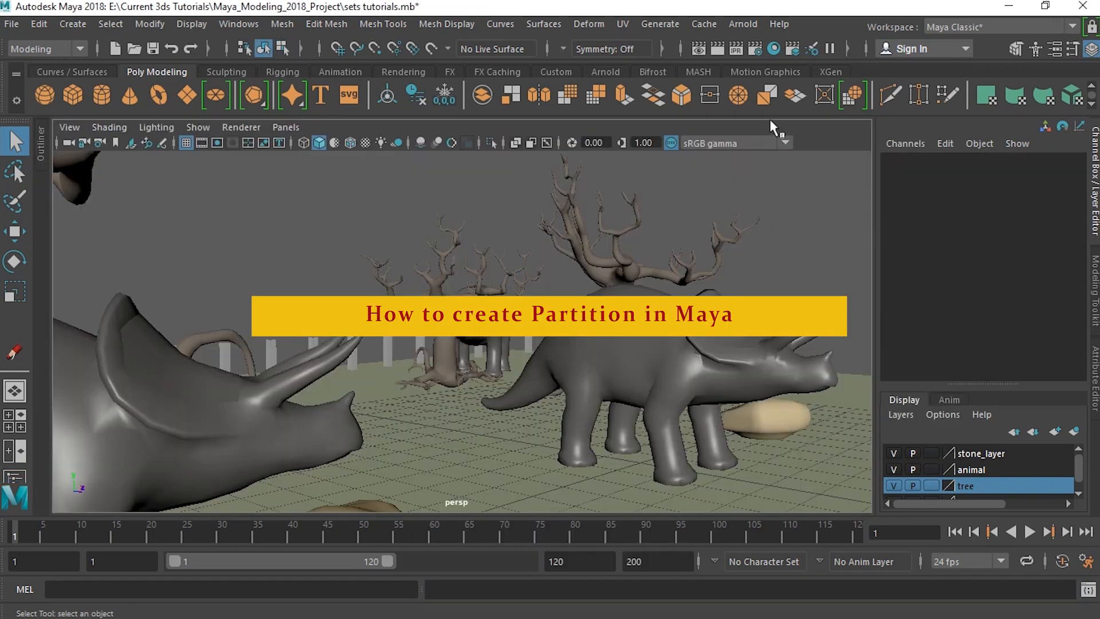
# Step: Create a new partition named Object_partion
pyautogui.click(64, 23)
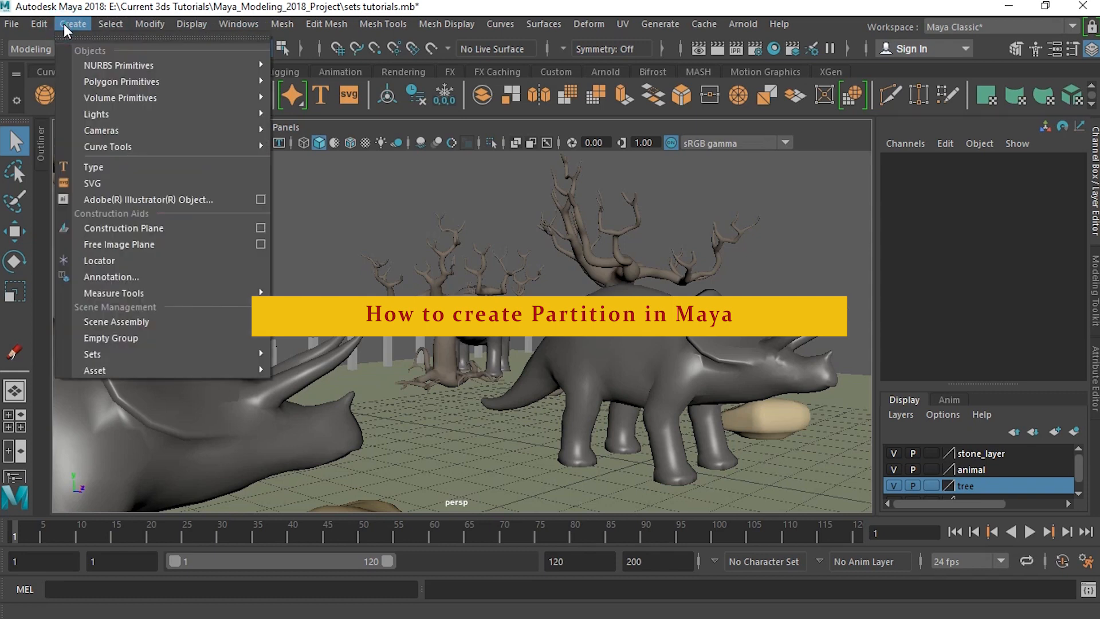
pyautogui.moveTo(106, 352)
pyautogui.click(406, 383)
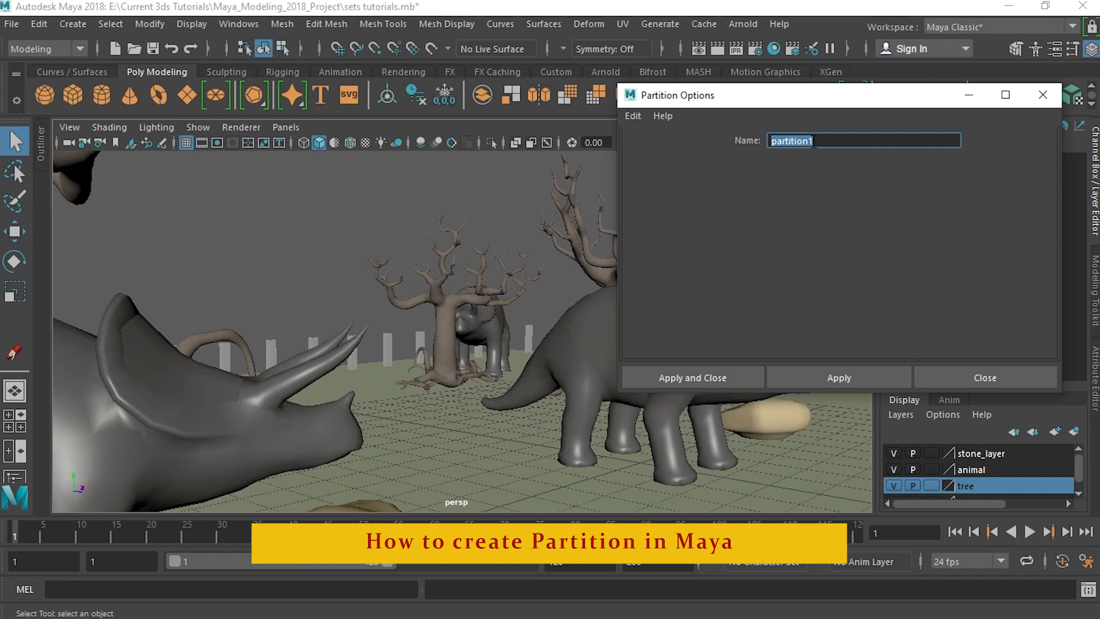
pyautogui.write('Object_partion')
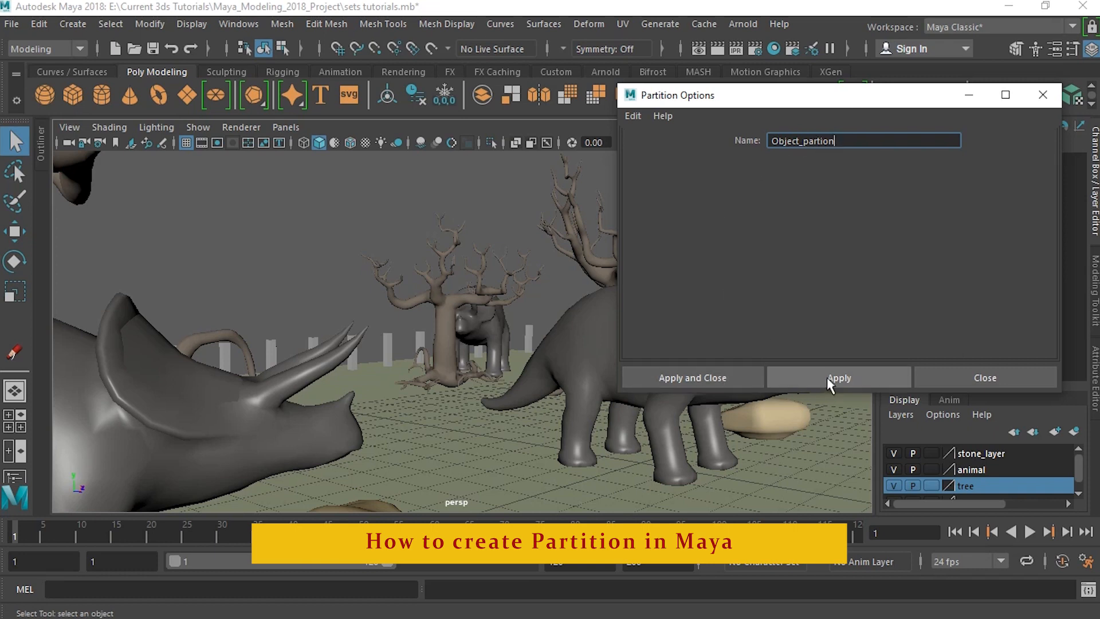
pyautogui.click(710, 378)
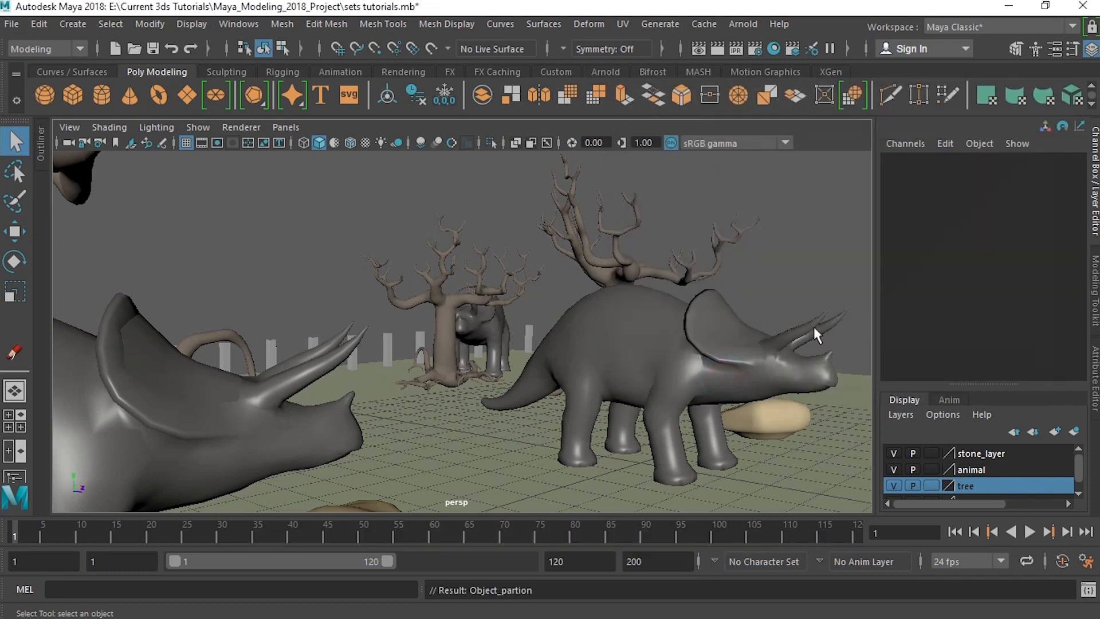
# Step: Review the partitions available for a new set in the set creation options, closing them without creating a set
pyautogui.click(71, 23)
pyautogui.moveTo(94, 351)
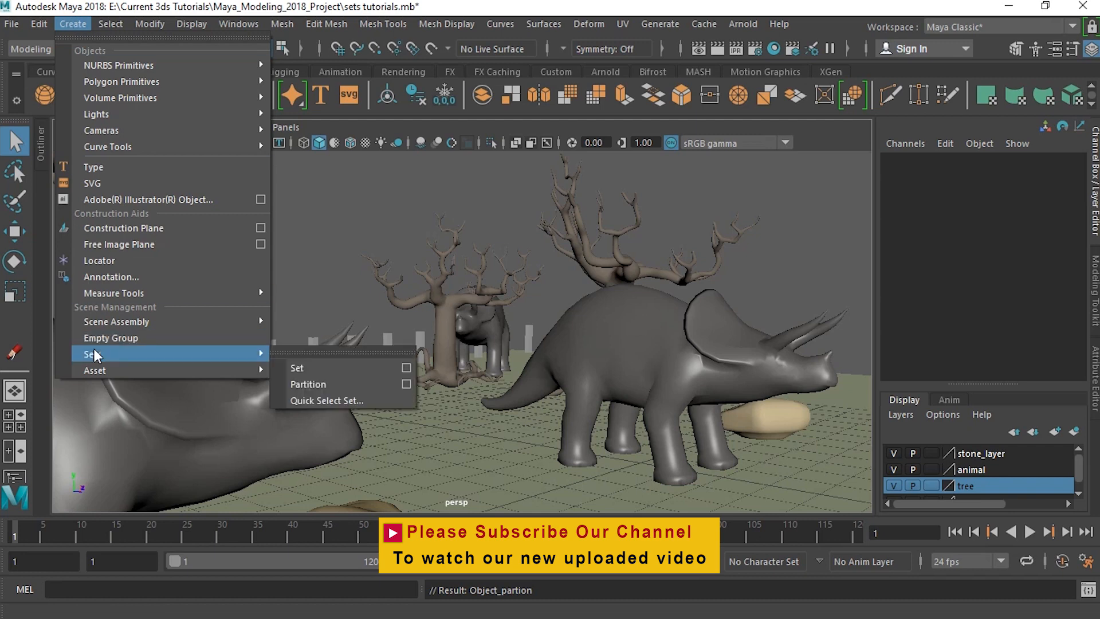
pyautogui.click(409, 366)
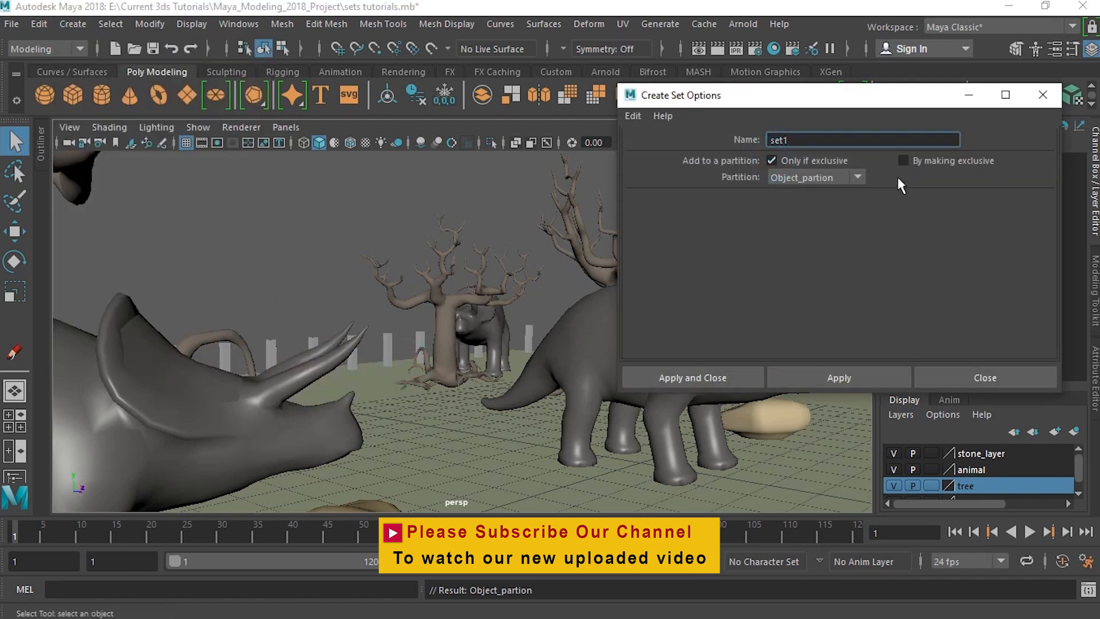
pyautogui.click(842, 178)
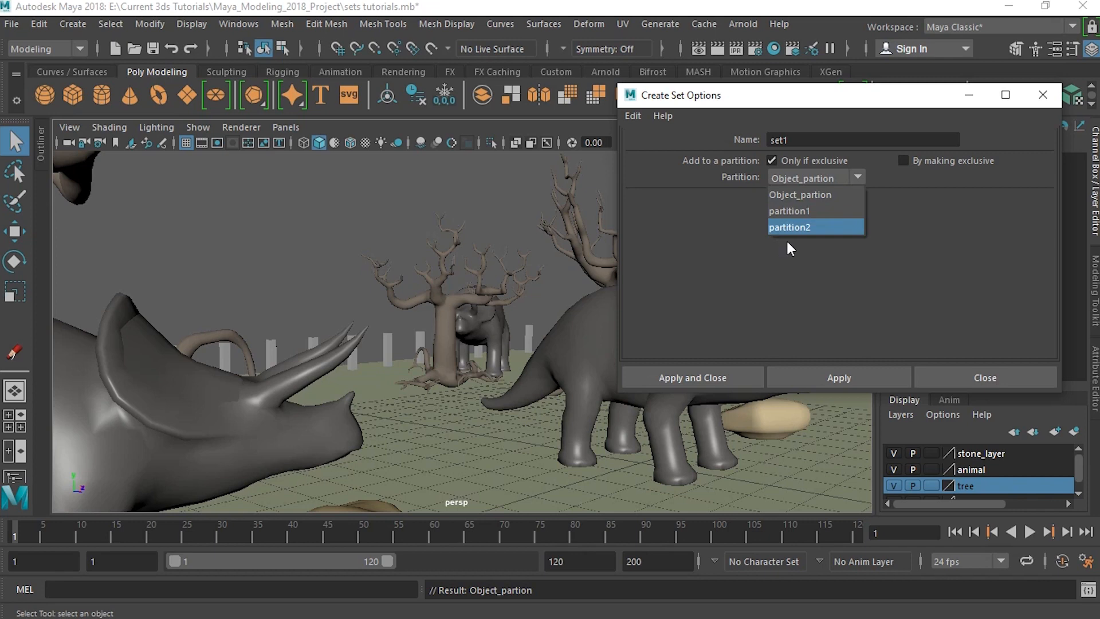
pyautogui.click(978, 375)
pyautogui.click(978, 373)
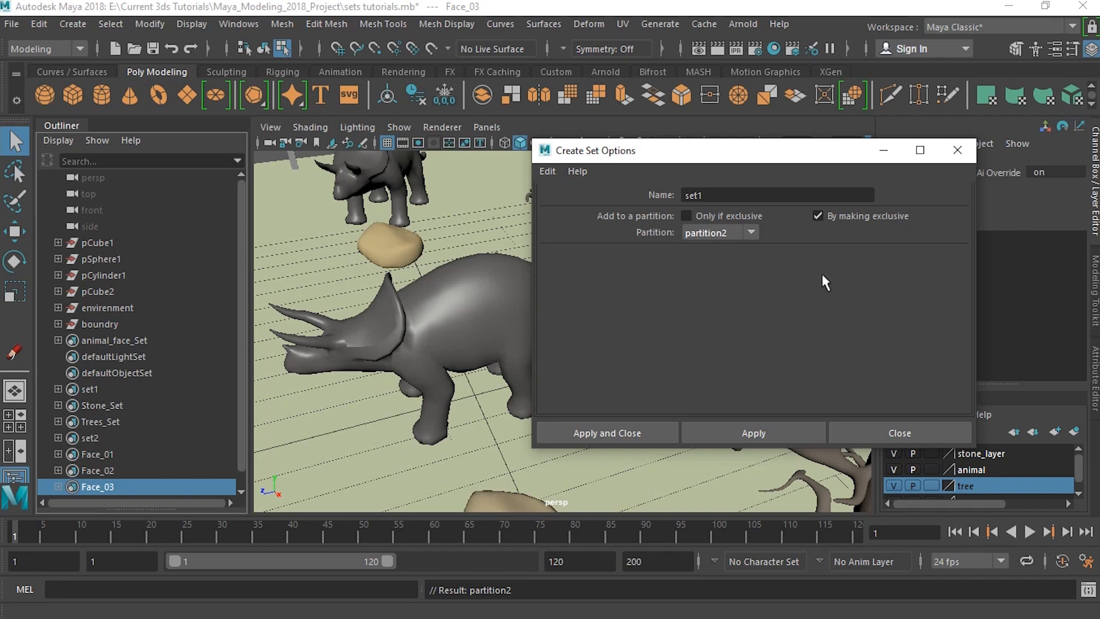
pyautogui.click(957, 150)
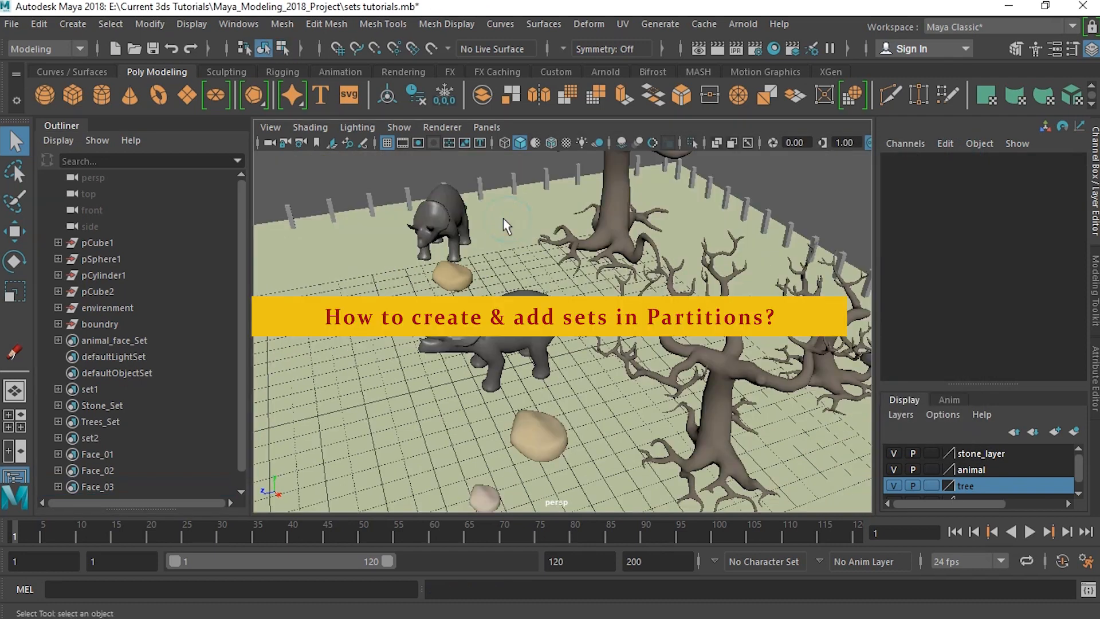
# Step: Select the rear triceratops and the one behind the trees, and name a new set for them animale_set
pyautogui.scroll(2, 481, 225)
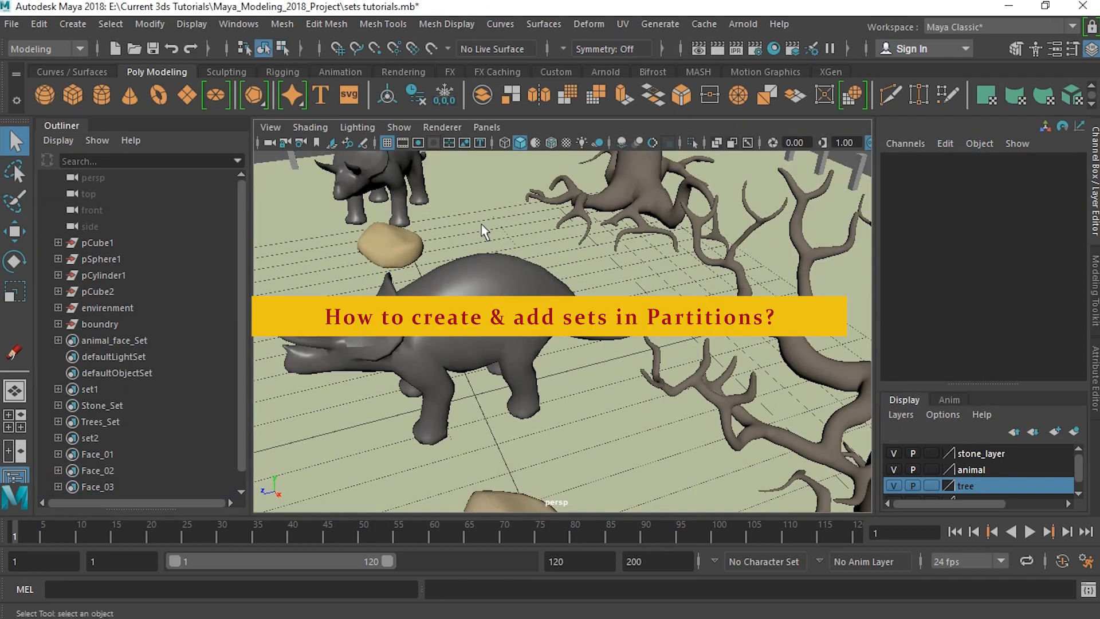
pyautogui.scroll(-1, 481, 225)
pyautogui.click(437, 207)
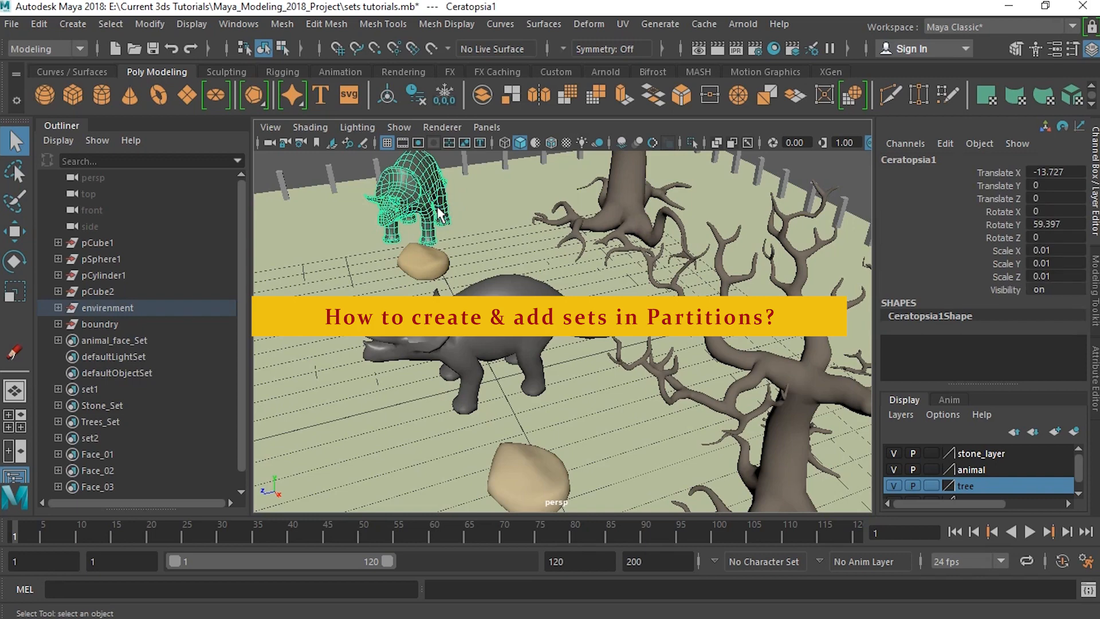
pyautogui.scroll(-3, 437, 214)
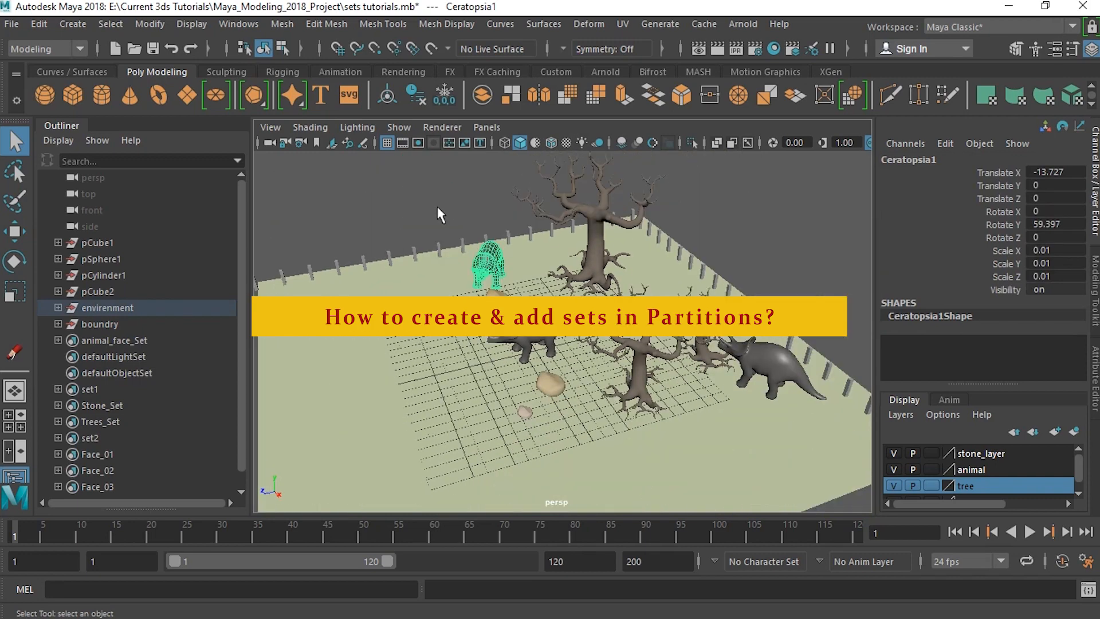
pyautogui.keyDown('shift'); pyautogui.click(784, 356); pyautogui.keyUp('shift')
pyautogui.scroll(3, 736, 363)
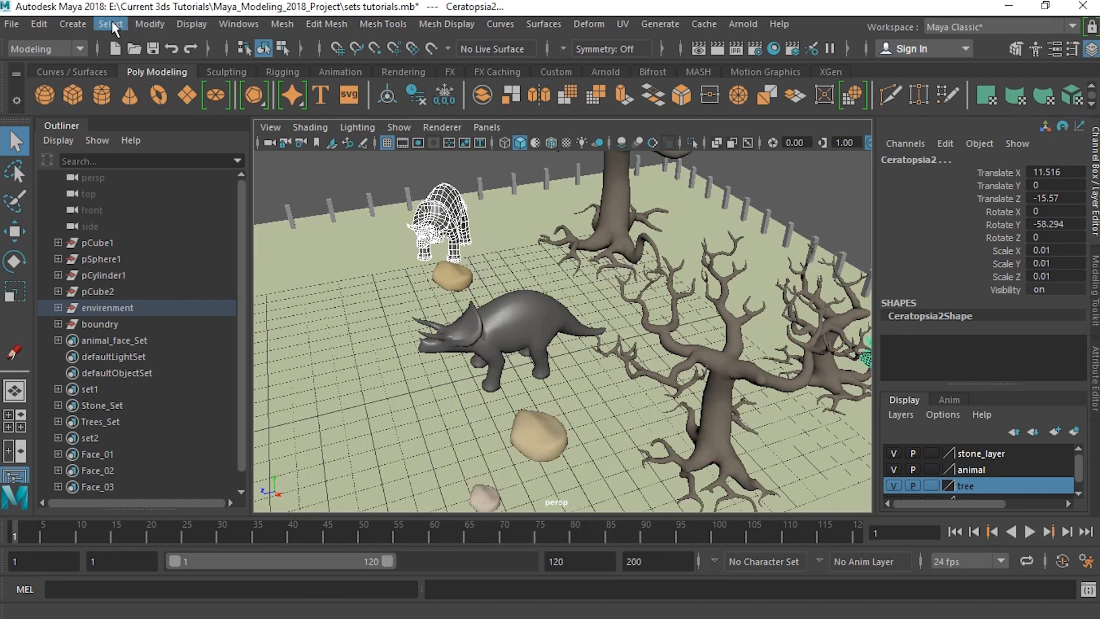
pyautogui.click(72, 24)
pyautogui.moveTo(135, 359)
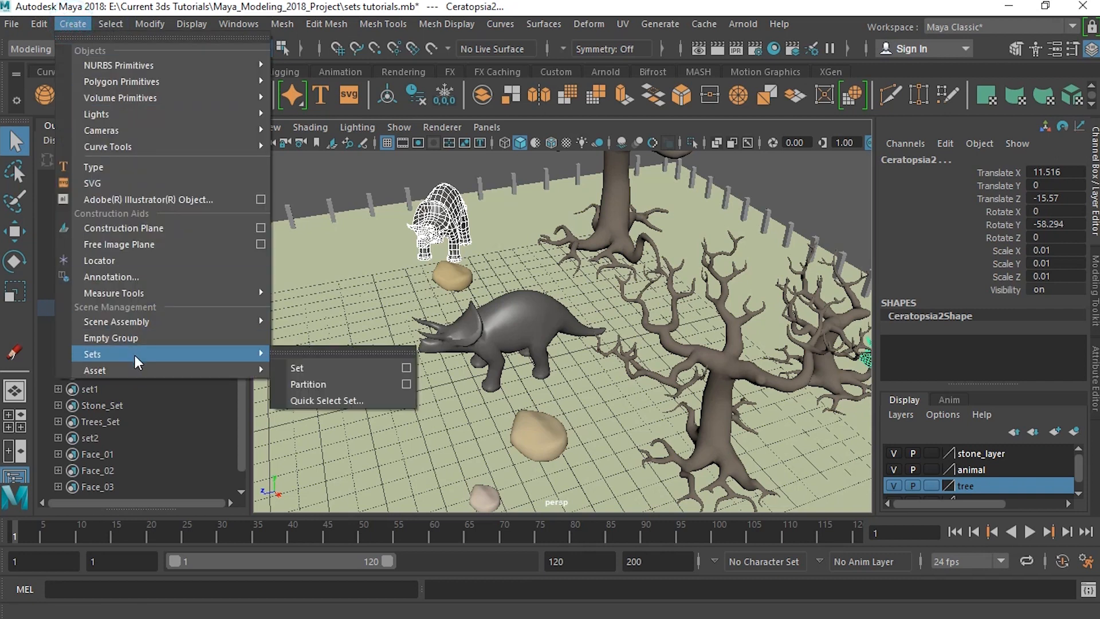
pyautogui.click(406, 368)
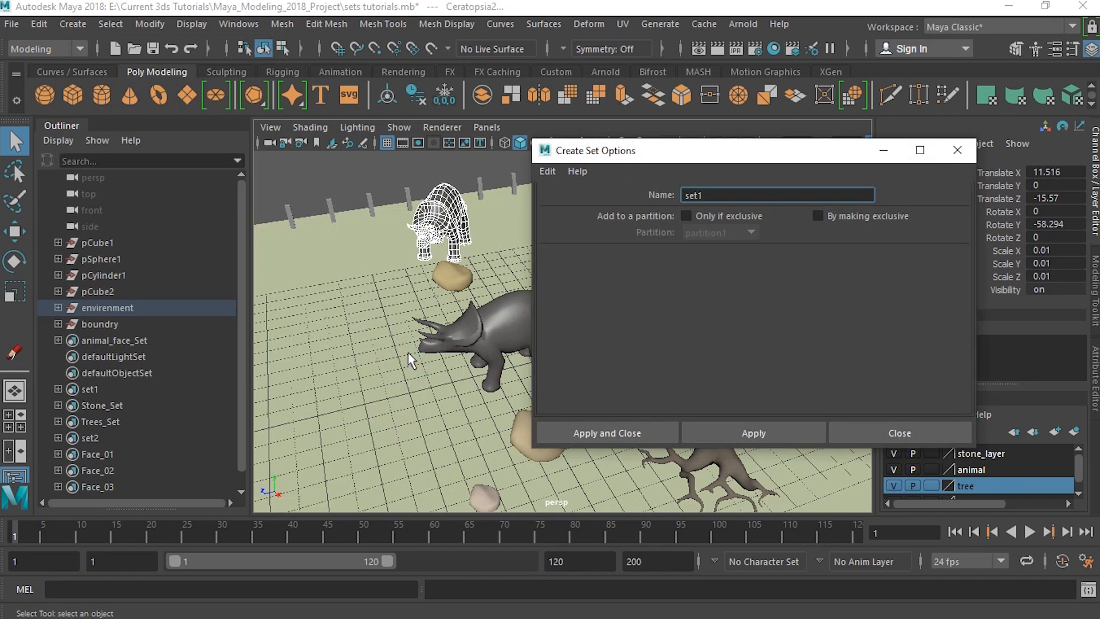
pyautogui.doubleClick(715, 195)
pyautogui.write('animale_set')
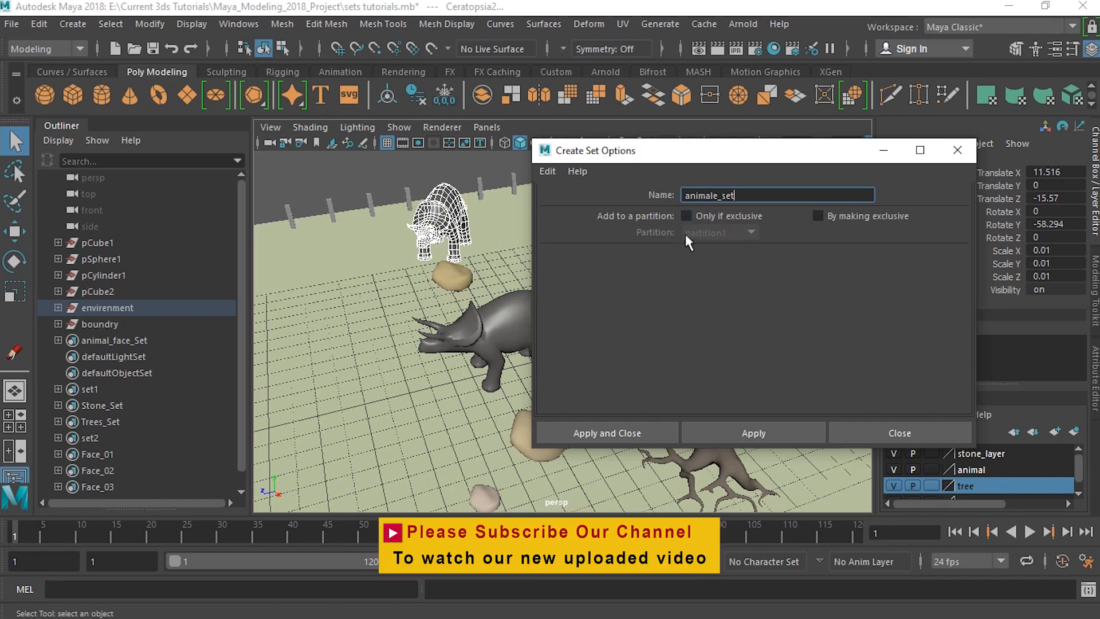
# Step: Assign the new set to partition1 with Only if exclusive and create it, keeping the creation options open
pyautogui.click(686, 216)
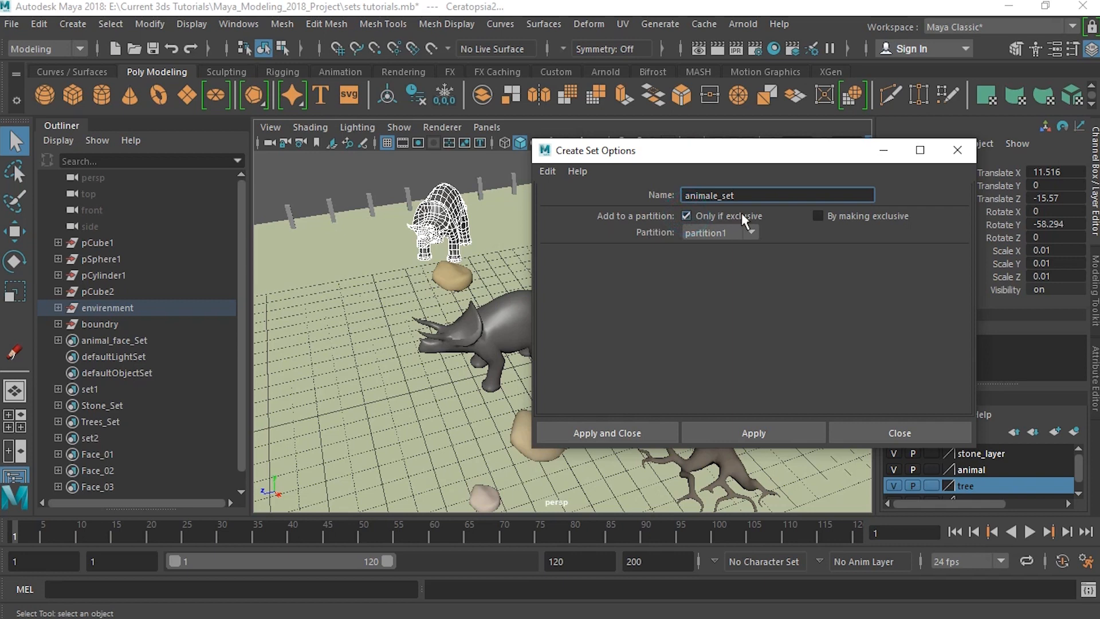
pyautogui.click(753, 234)
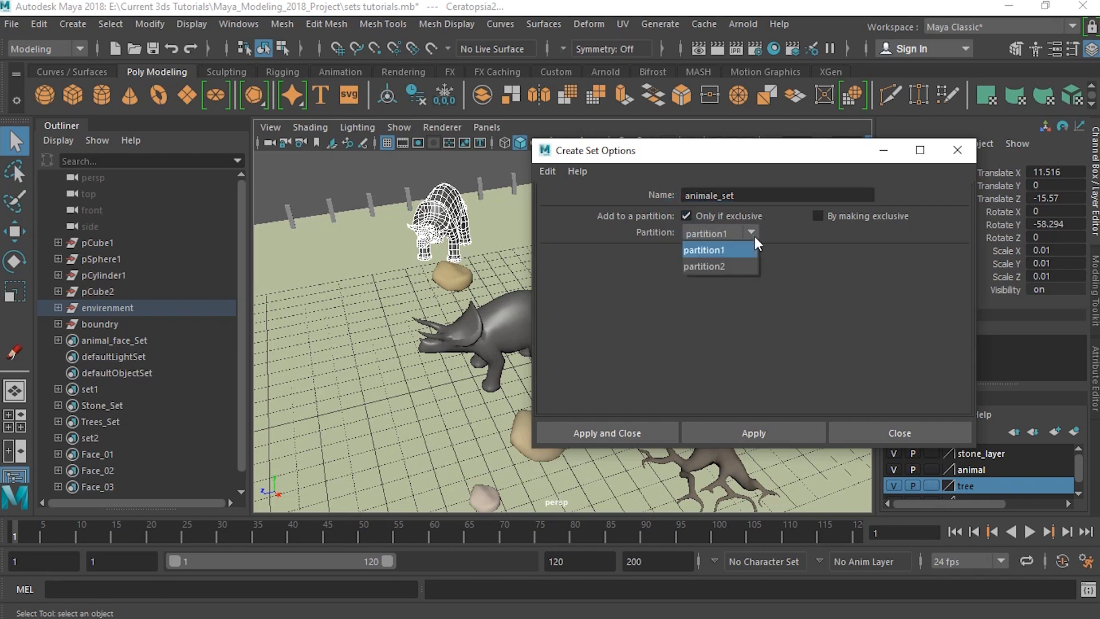
pyautogui.click(720, 249)
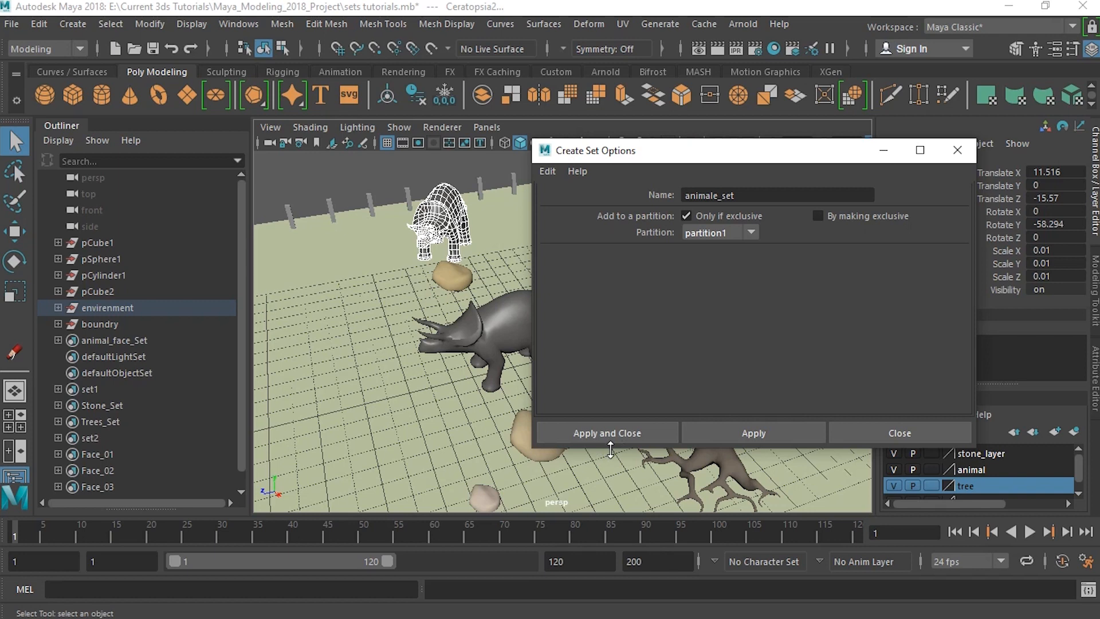
pyautogui.click(757, 438)
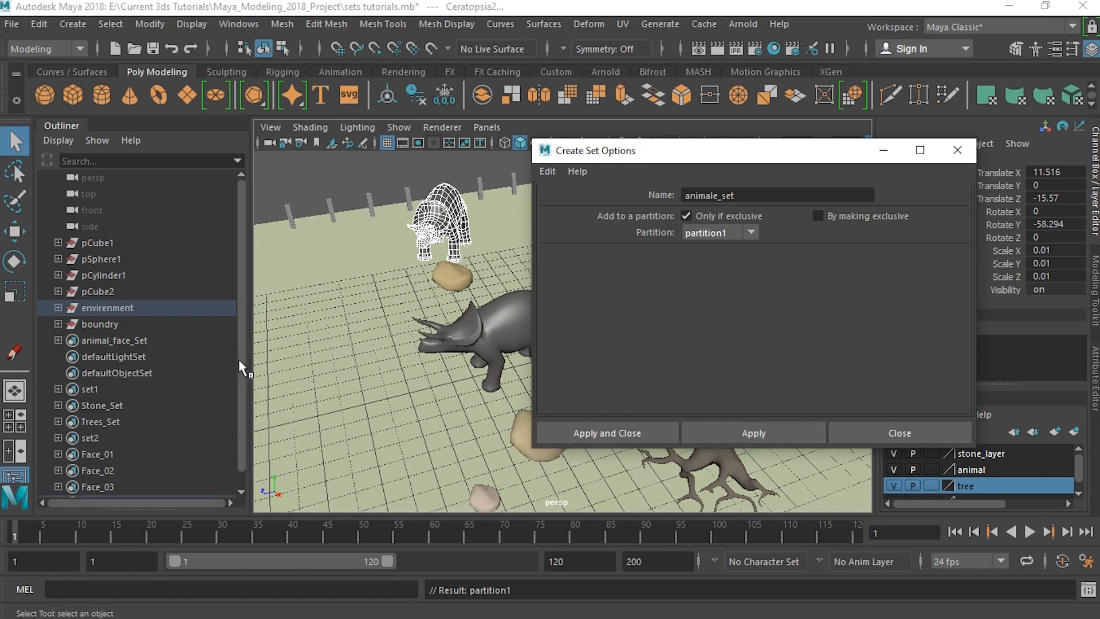
# Step: Close and reopen the Outliner, and check the Face_03, Face_02, Face_01 and animale_set entries in turn
pyautogui.scroll(-1, 238, 359)
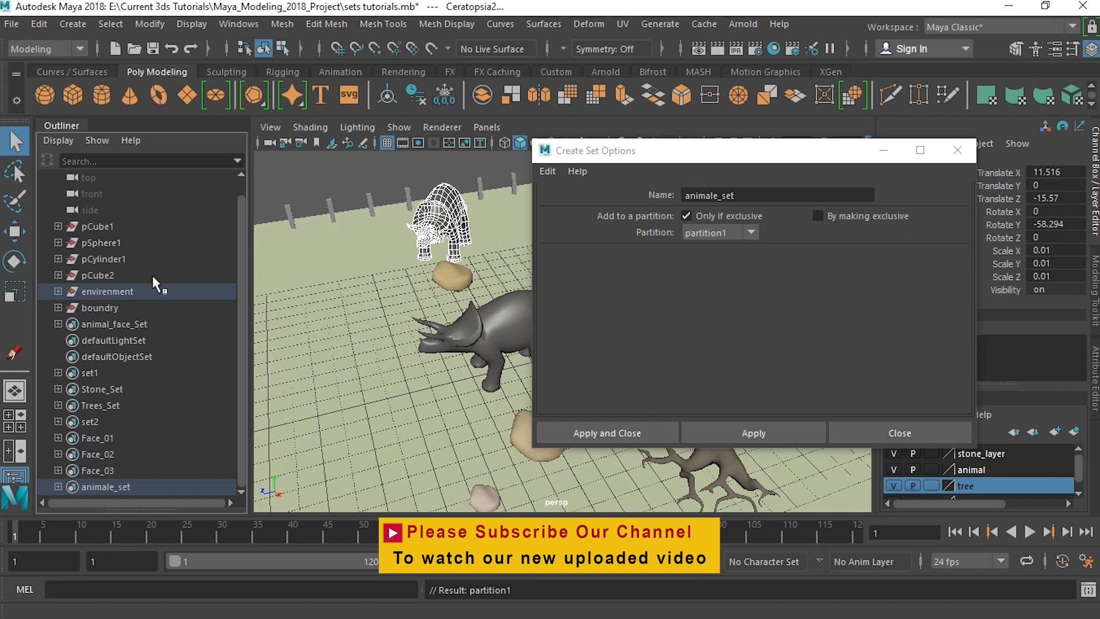
pyautogui.click(63, 125)
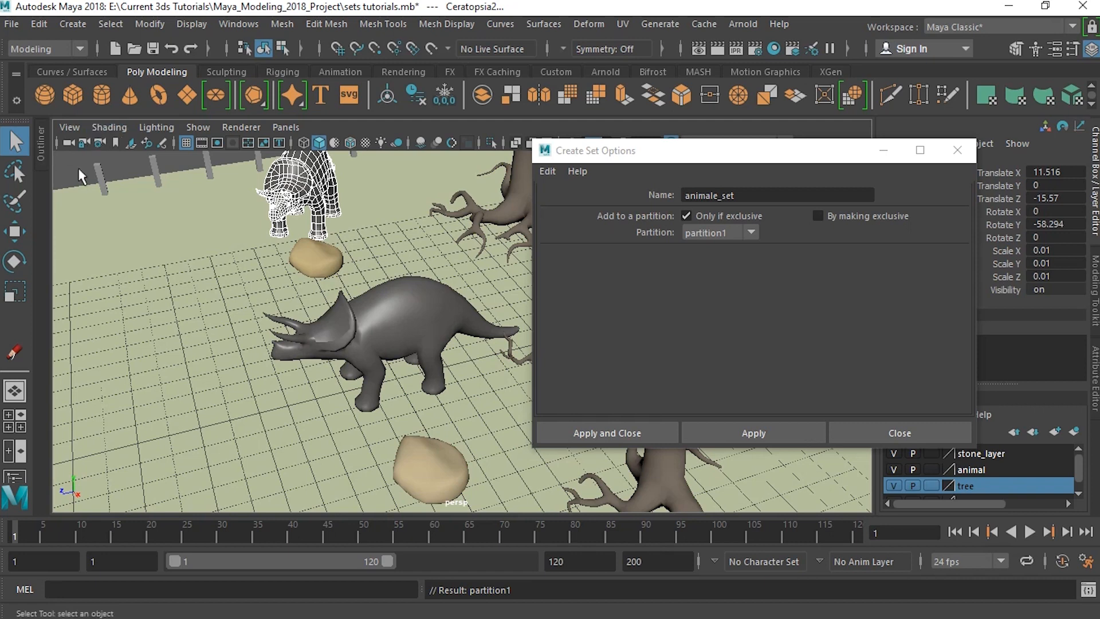
pyautogui.click(238, 25)
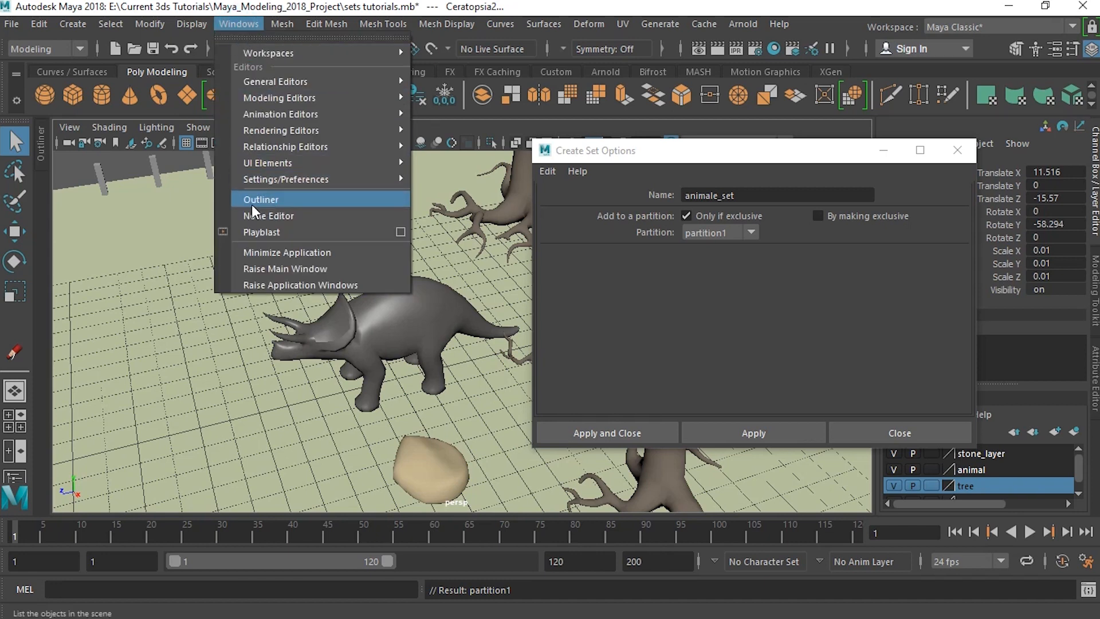
pyautogui.click(287, 199)
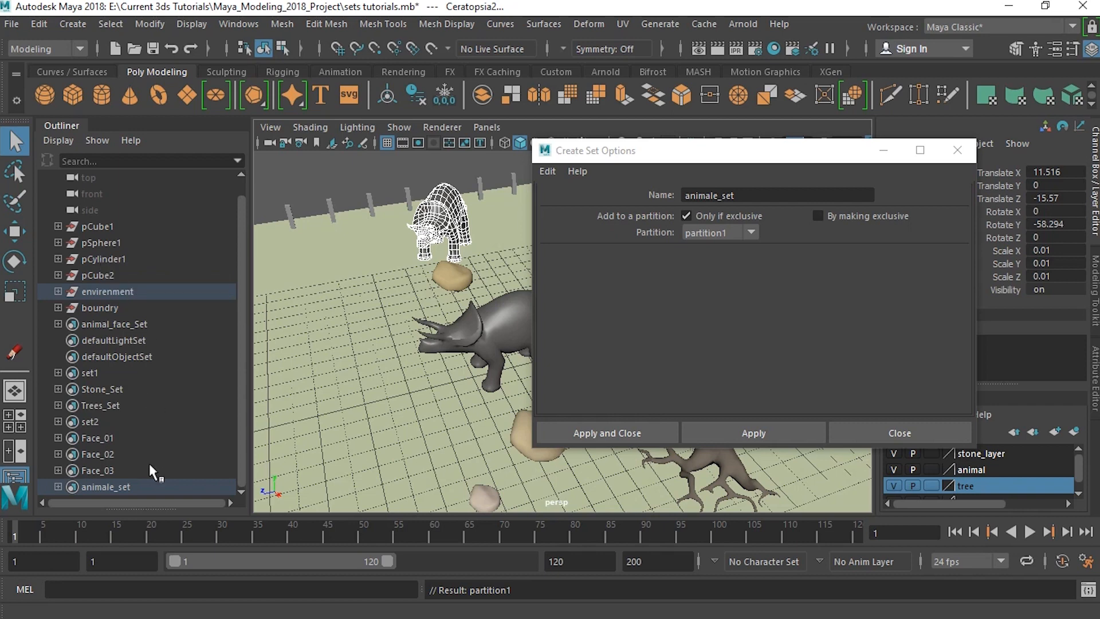
pyautogui.click(97, 470)
pyautogui.click(97, 454)
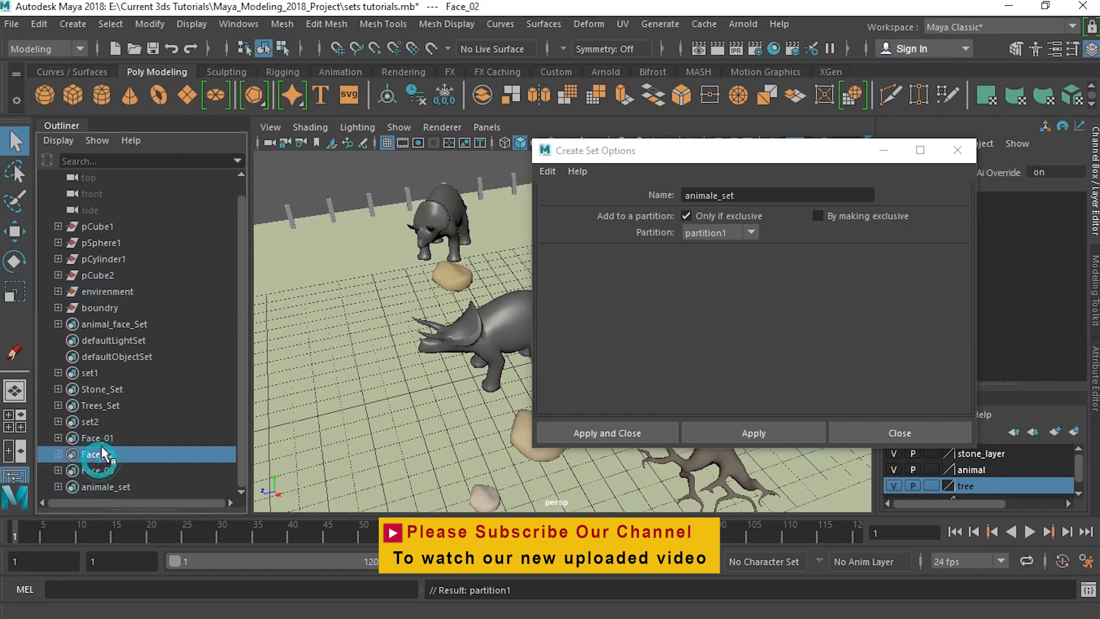
pyautogui.click(99, 437)
pyautogui.click(104, 485)
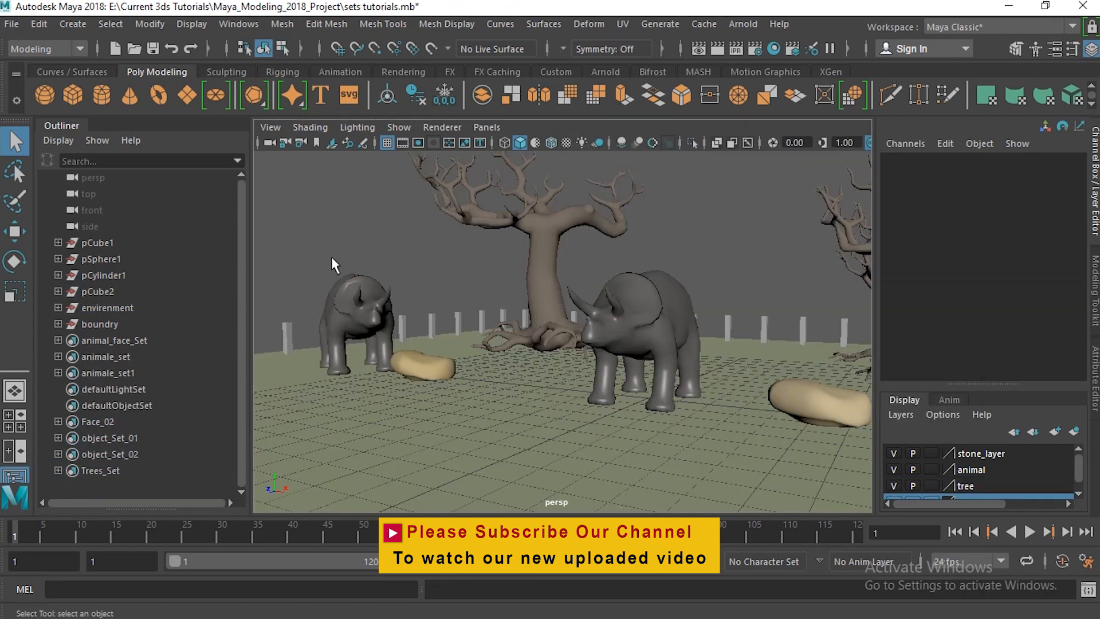
# Step: Examine the scene's sets, including Face_02, in the Relationship Editor's set editing view, closing both the Outliner and the editor
pyautogui.click(65, 126)
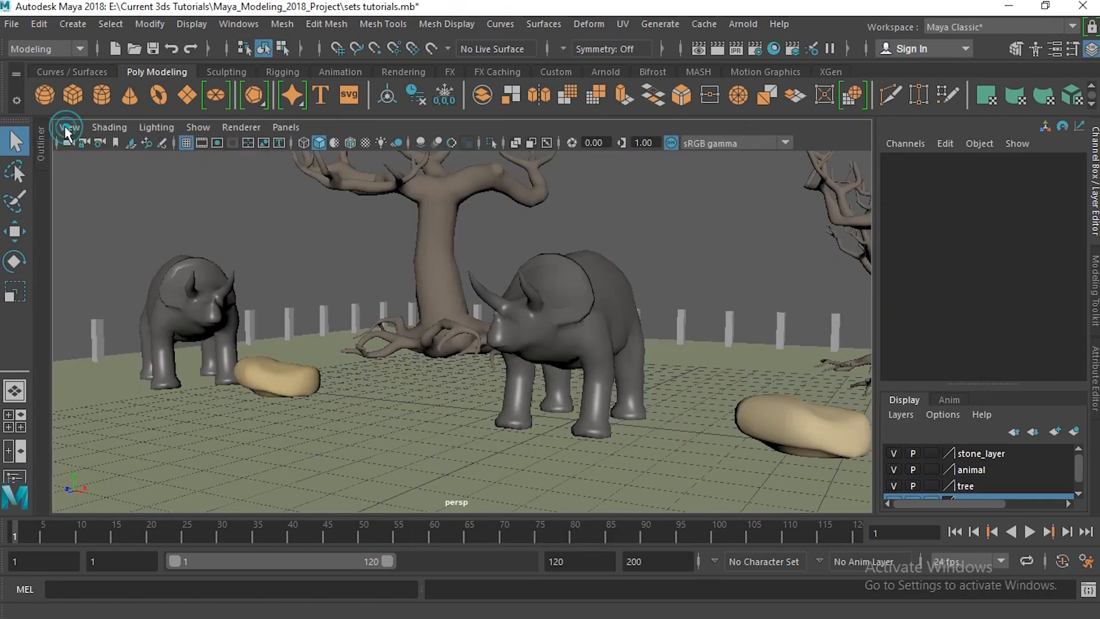
pyautogui.click(235, 24)
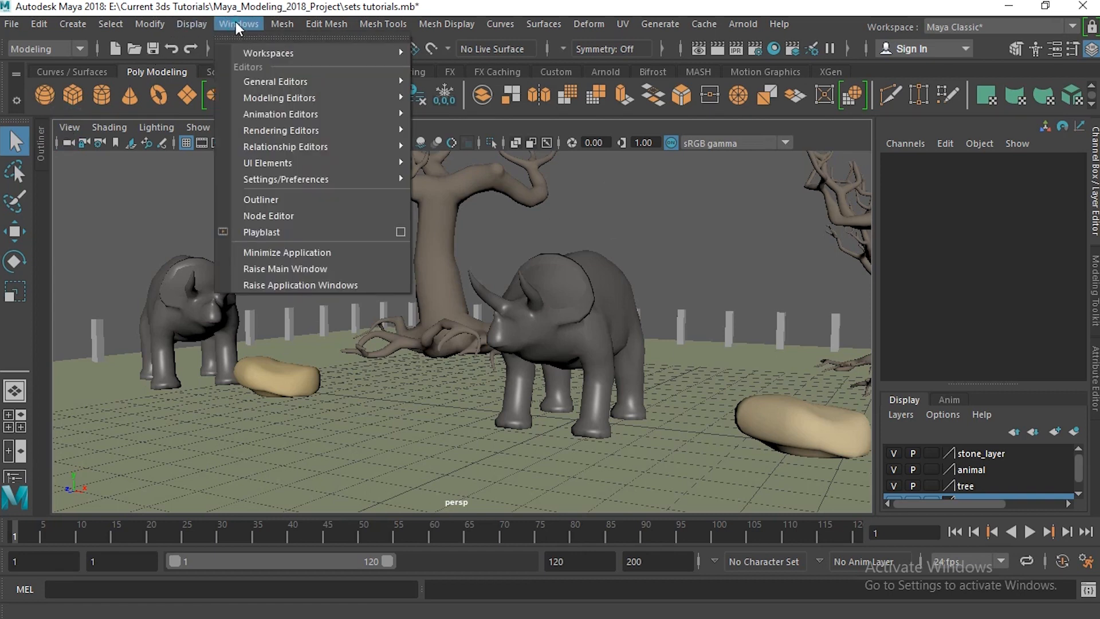
pyautogui.click(259, 151)
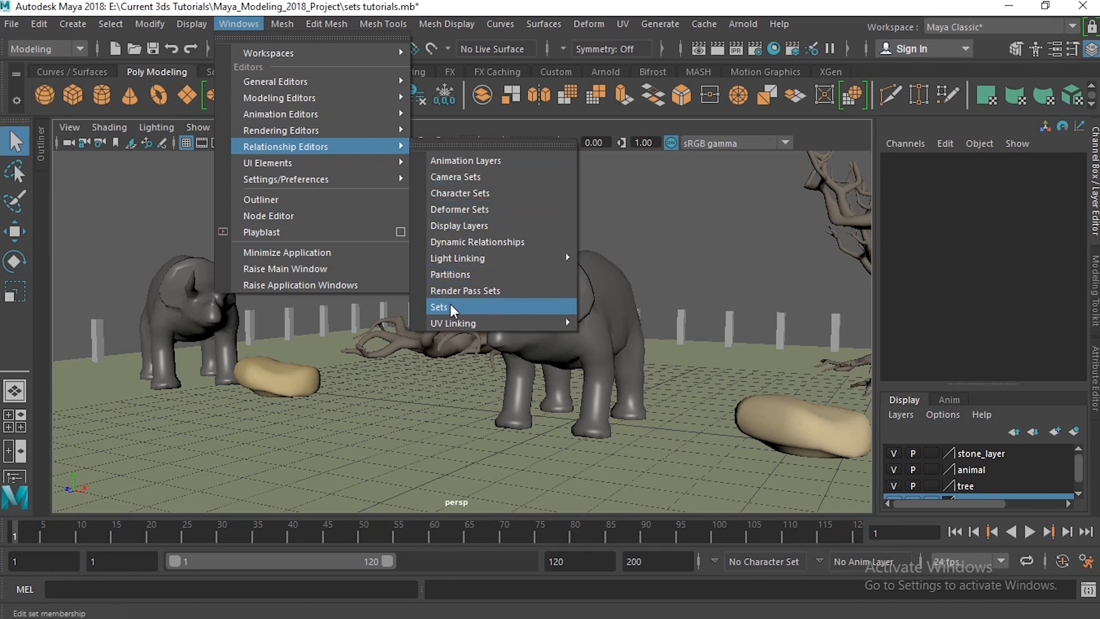
pyautogui.click(476, 308)
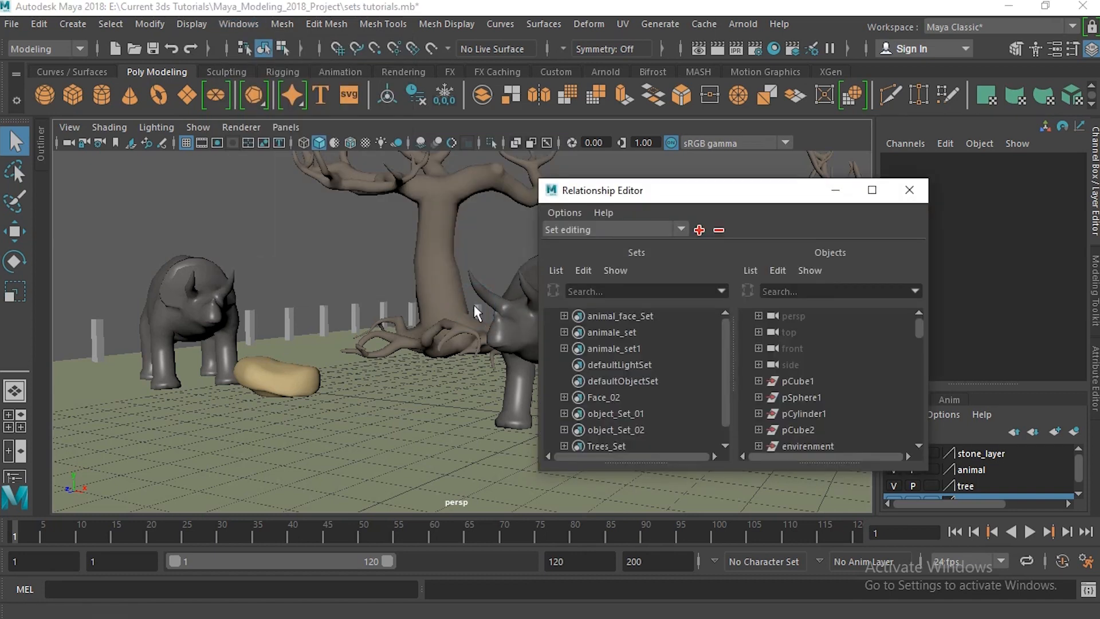
pyautogui.moveTo(709, 193); pyautogui.dragTo(518, 178)
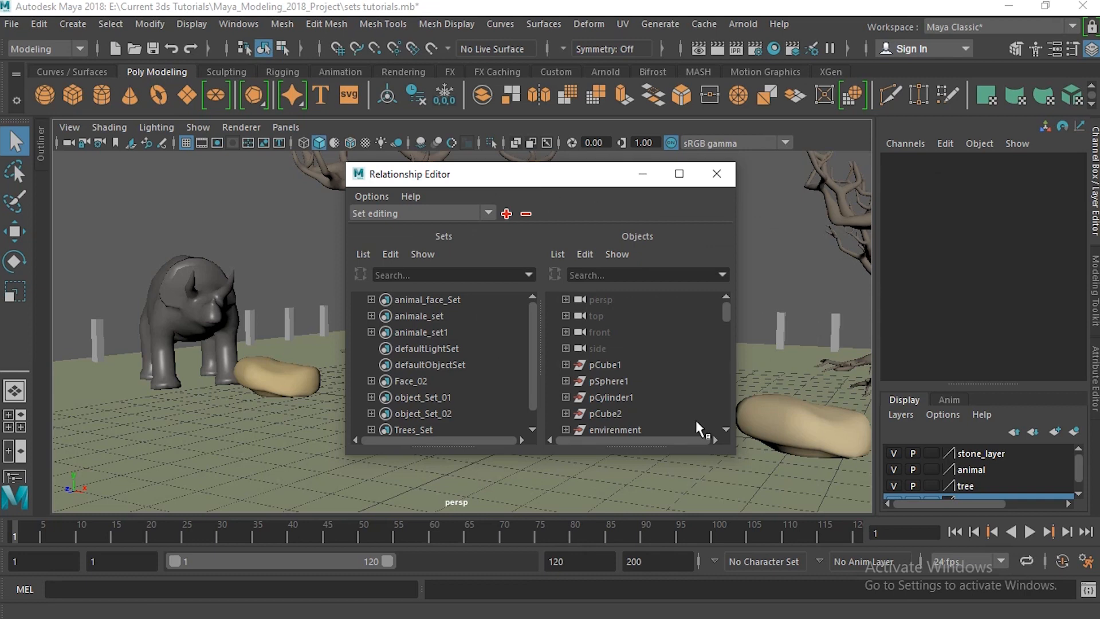
pyautogui.moveTo(748, 450); pyautogui.dragTo(831, 453)
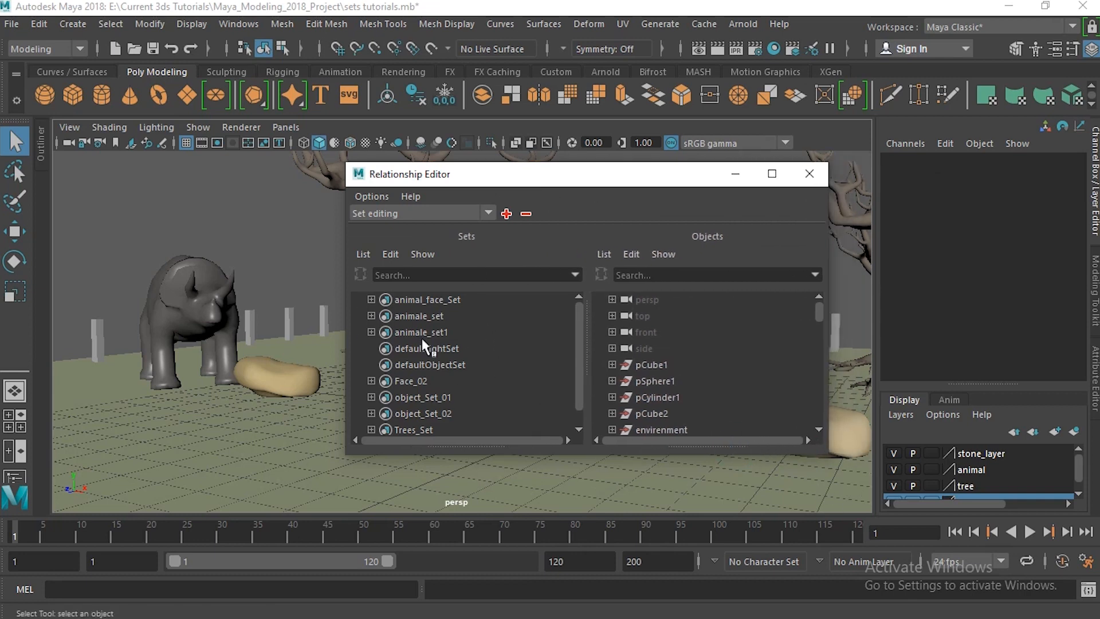
pyautogui.click(424, 380)
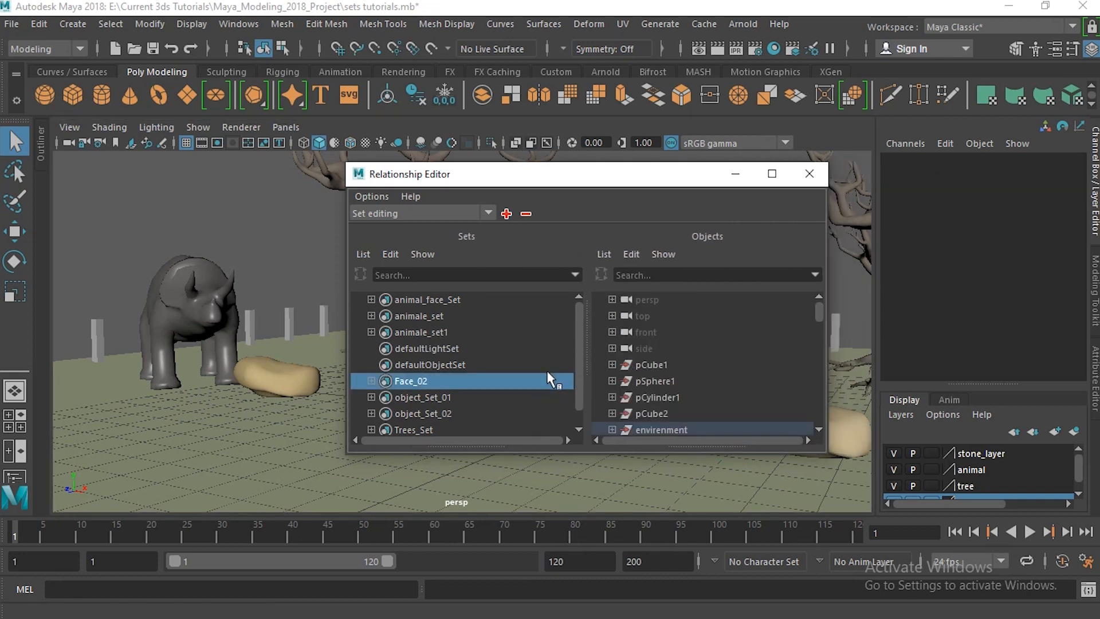
pyautogui.scroll(-1, 554, 381)
pyautogui.click(820, 174)
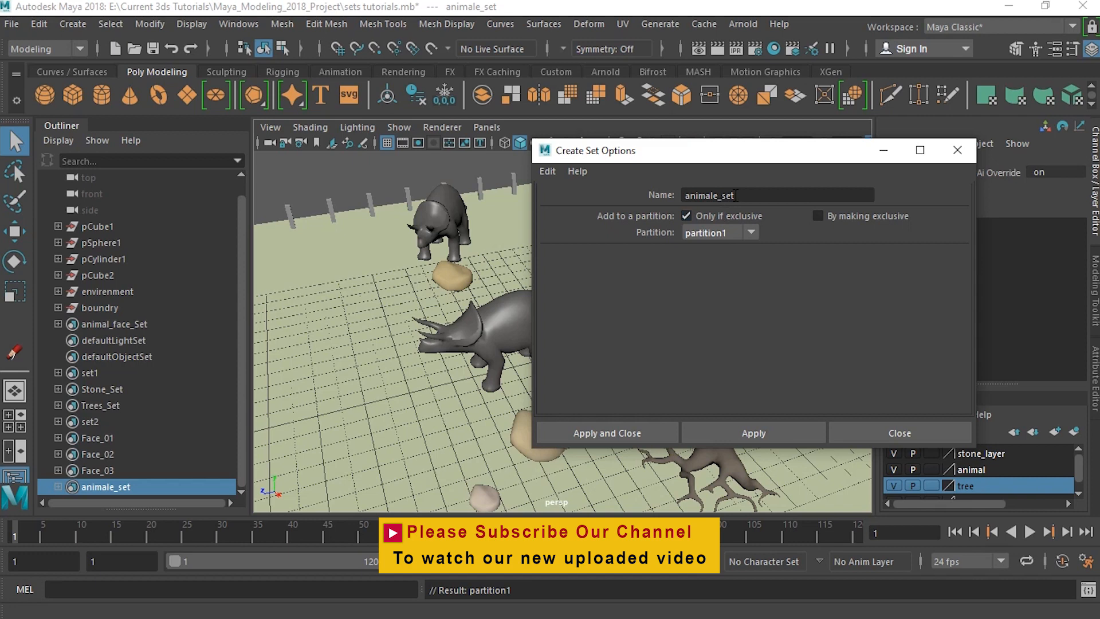
# Step: Name a new set animale_set1 and try adding it, with the middle and rear triceratops, to partition1 using Only if exclusive
pyautogui.click(738, 193)
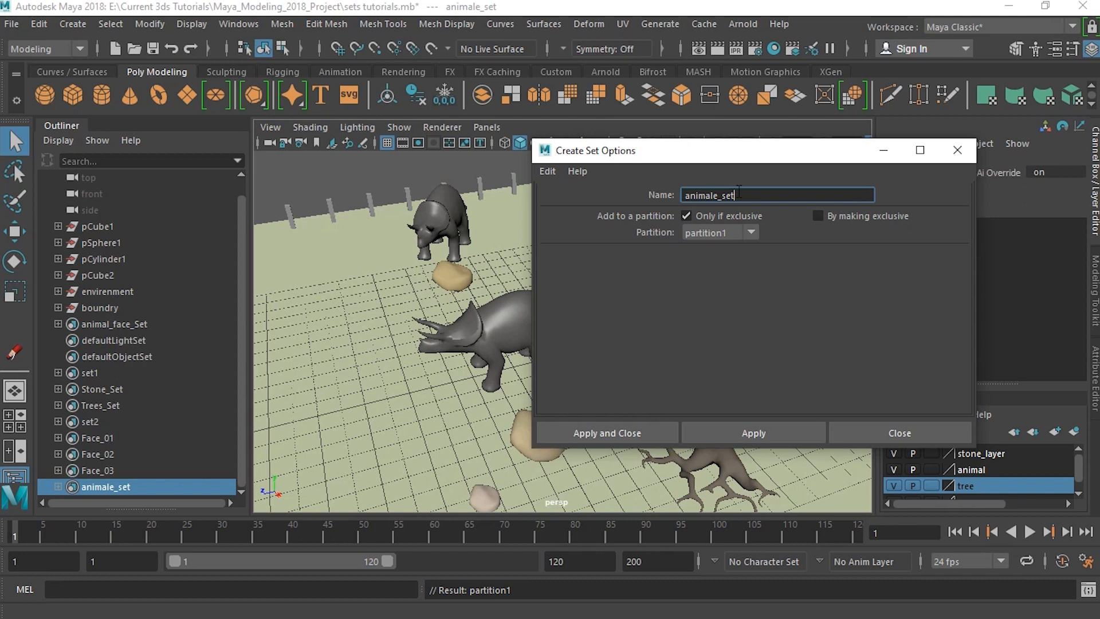
pyautogui.write('1')
pyautogui.moveTo(681, 151); pyautogui.dragTo(812, 141)
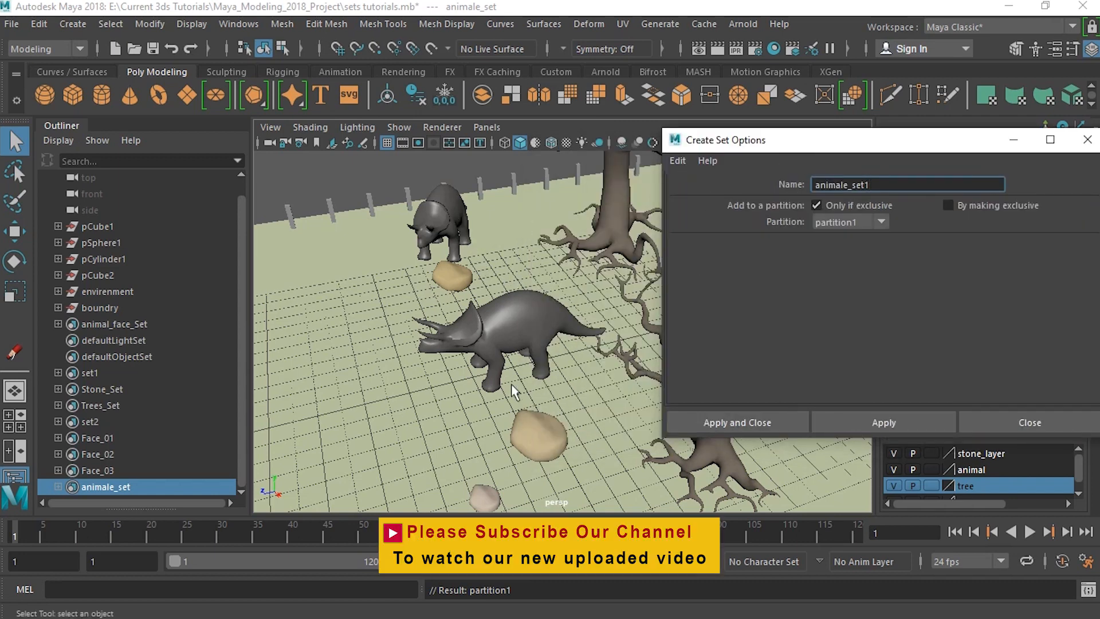
pyautogui.keyDown('alt'); pyautogui.moveTo(512, 385); pyautogui.dragTo(392, 382, button='middle'); pyautogui.keyUp('alt')
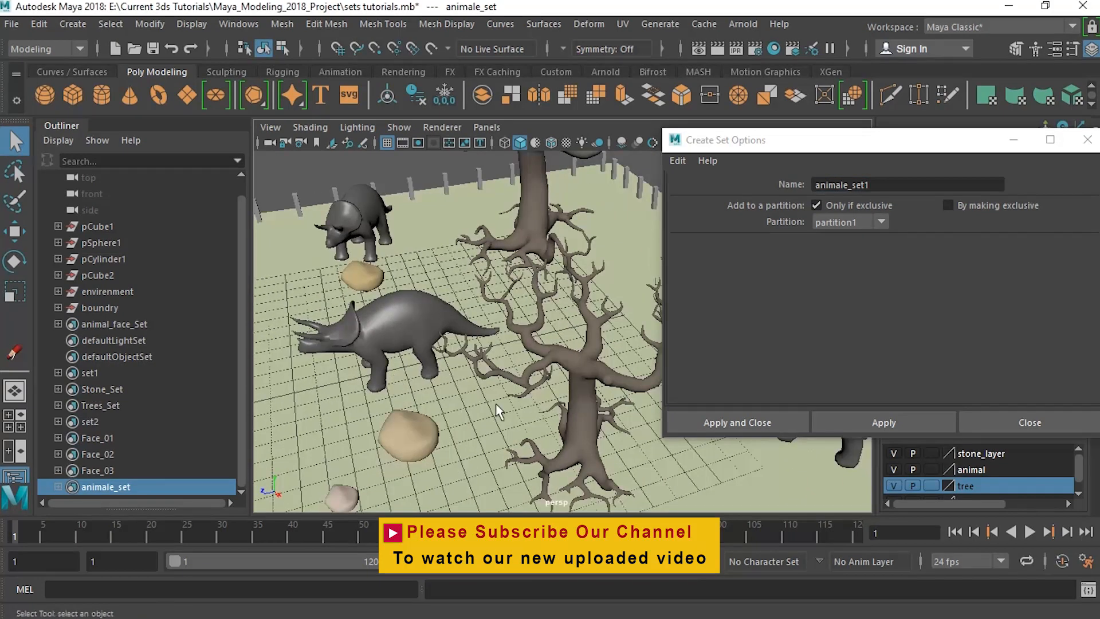
pyautogui.click(411, 318)
pyautogui.keyDown('alt'); pyautogui.moveTo(457, 390); pyautogui.dragTo(503, 373); pyautogui.keyUp('alt')
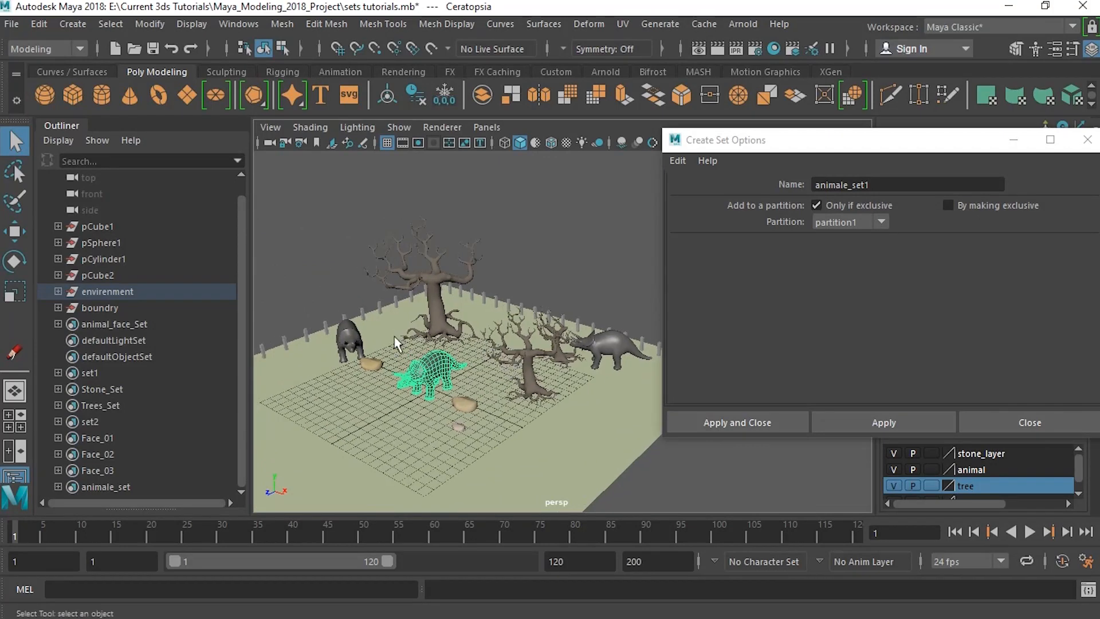
pyautogui.keyDown('shift'); pyautogui.click(352, 327); pyautogui.keyUp('shift')
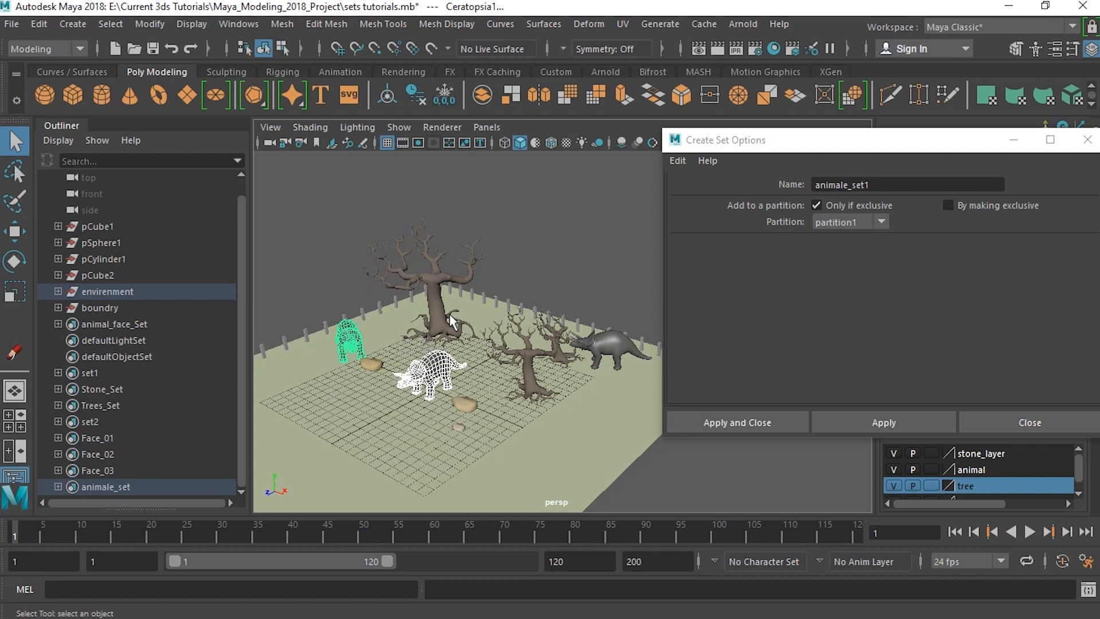
pyautogui.click(882, 422)
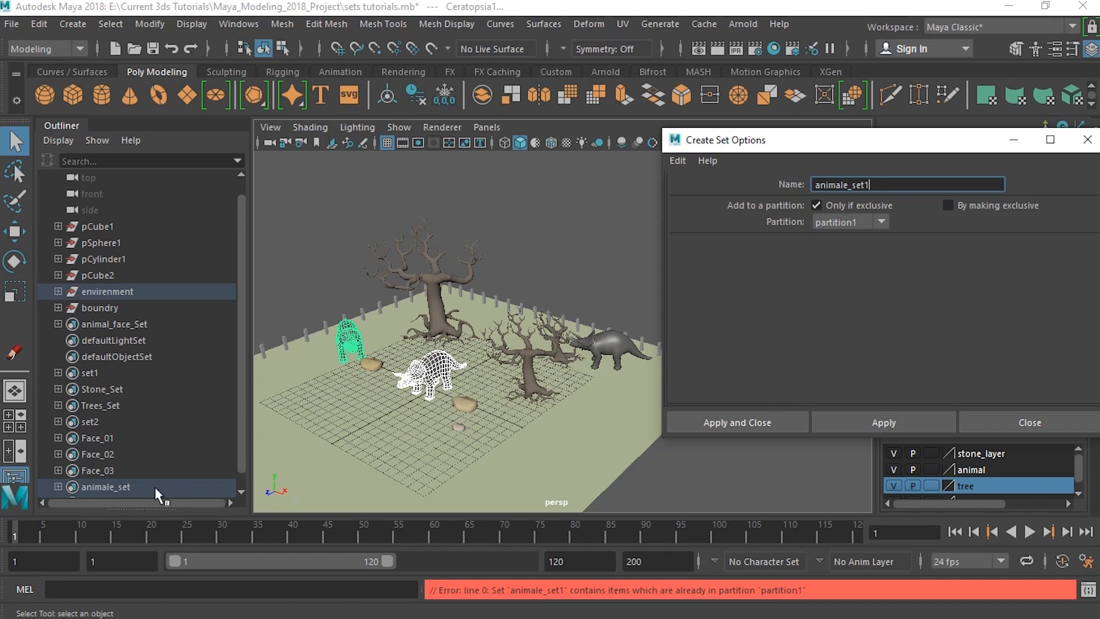
pyautogui.scroll(-1, 134, 456)
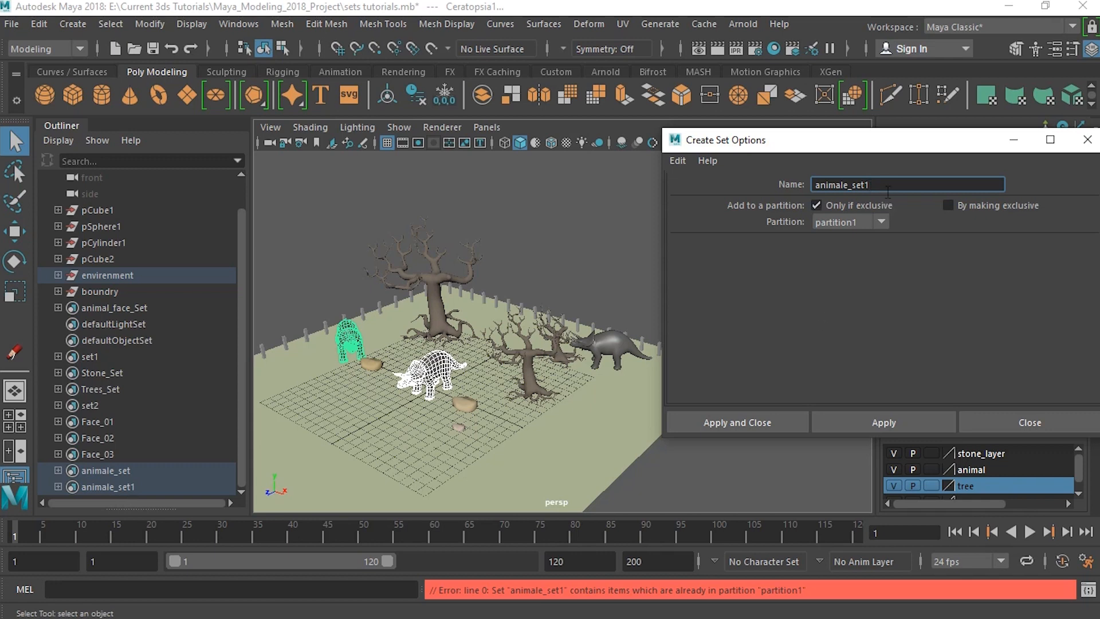
# Step: Create a set named animale_set2 from the middle triceratops alone, adding it to partition1 with Only if exclusive
pyautogui.press('BackSpace')
pyautogui.write('2')
pyautogui.click(354, 393)
pyautogui.click(415, 376)
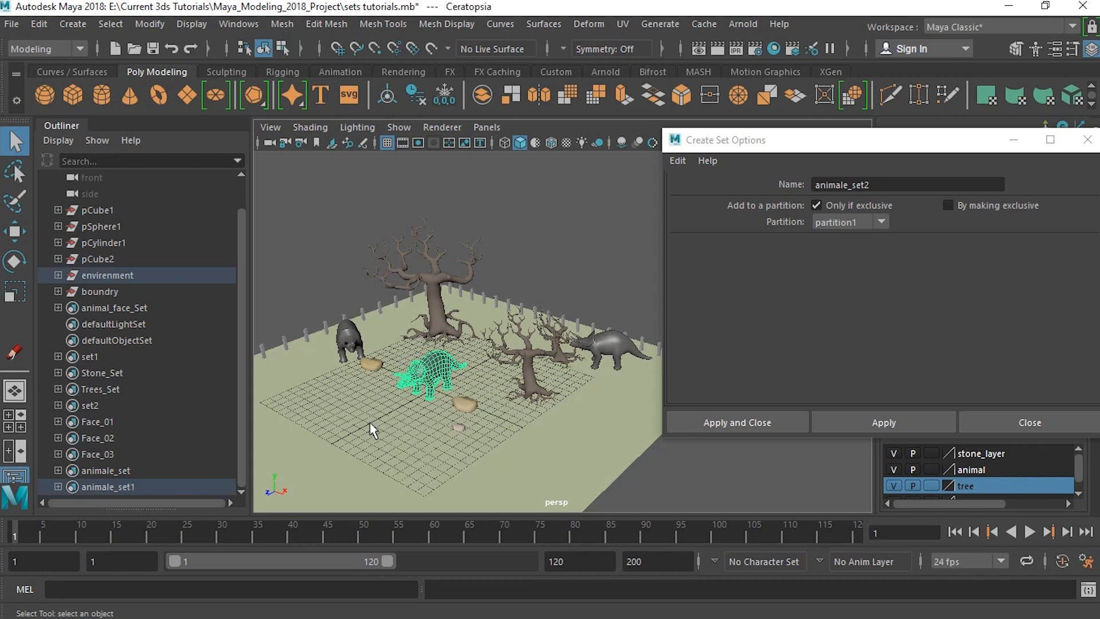
pyautogui.click(881, 425)
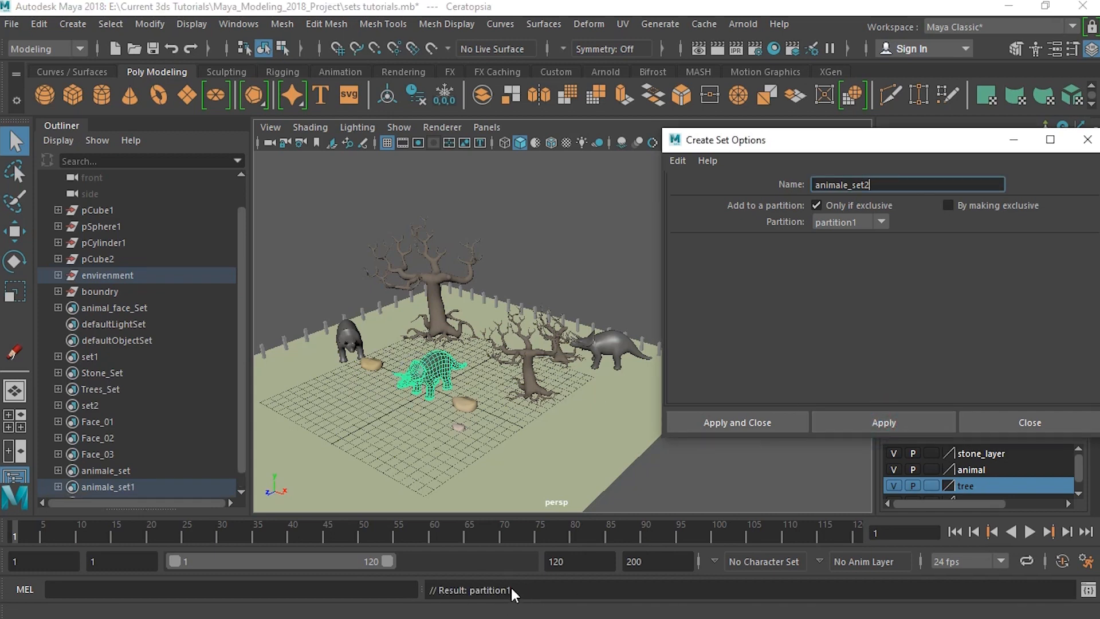
pyautogui.scroll(-1, 188, 454)
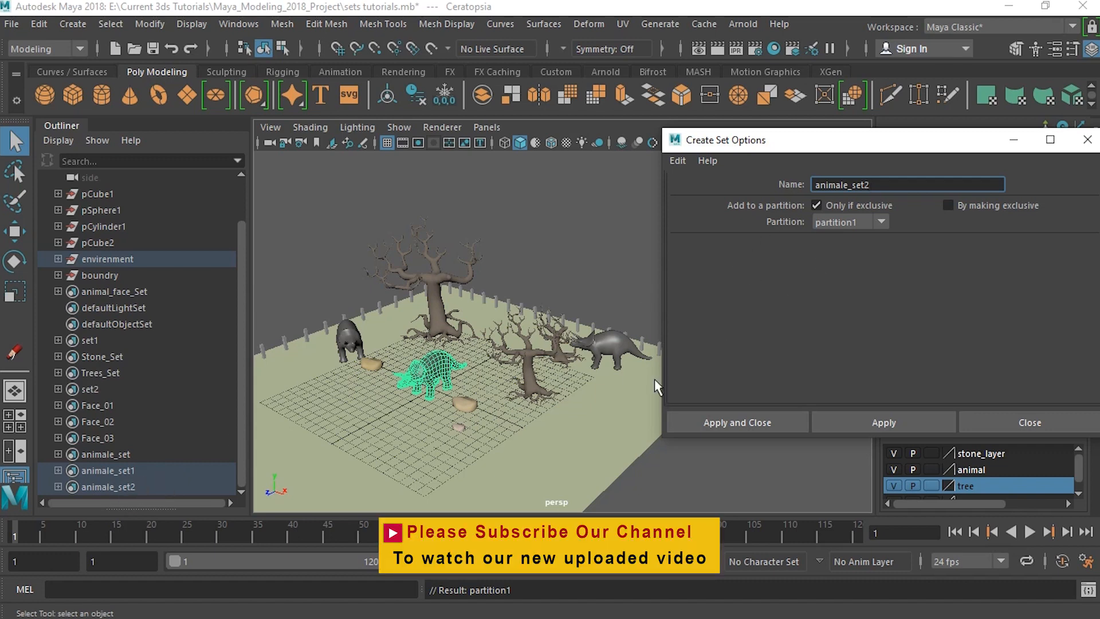
# Step: Deselect everything, examine which sets belong to partition1 in the Relationship Editor's partition editing view, and close the editor
pyautogui.click(555, 274)
pyautogui.click(231, 25)
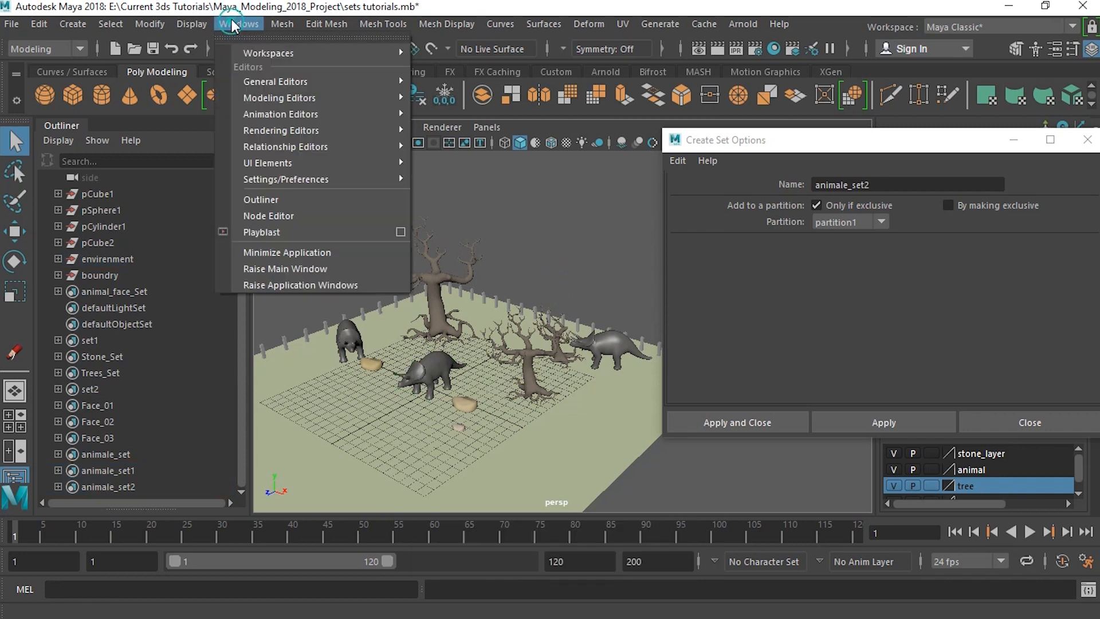
pyautogui.moveTo(277, 147)
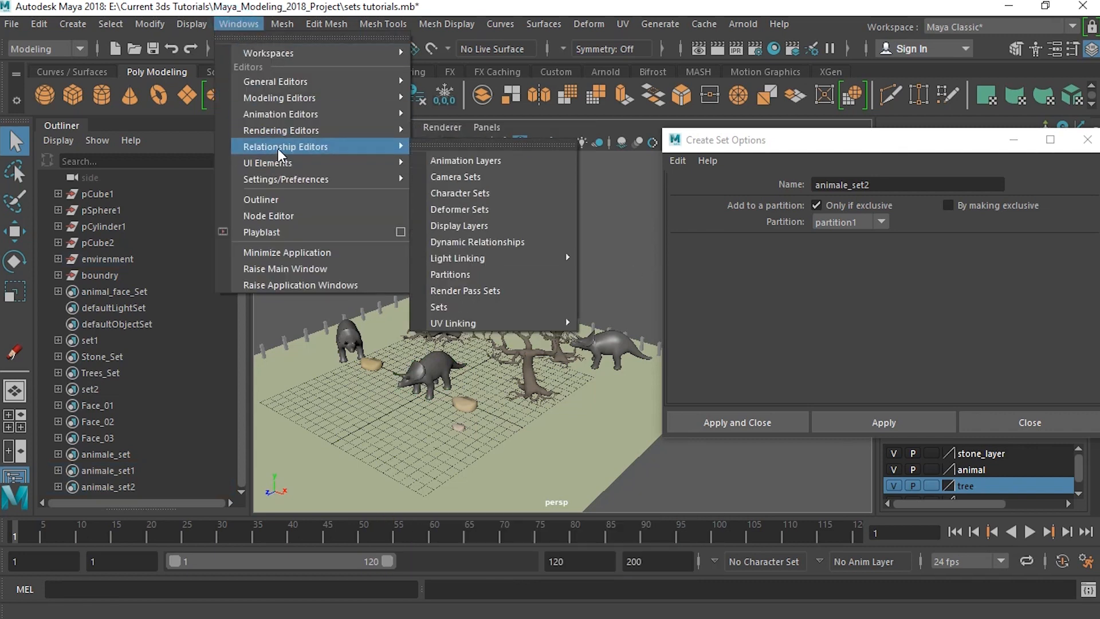
pyautogui.click(505, 273)
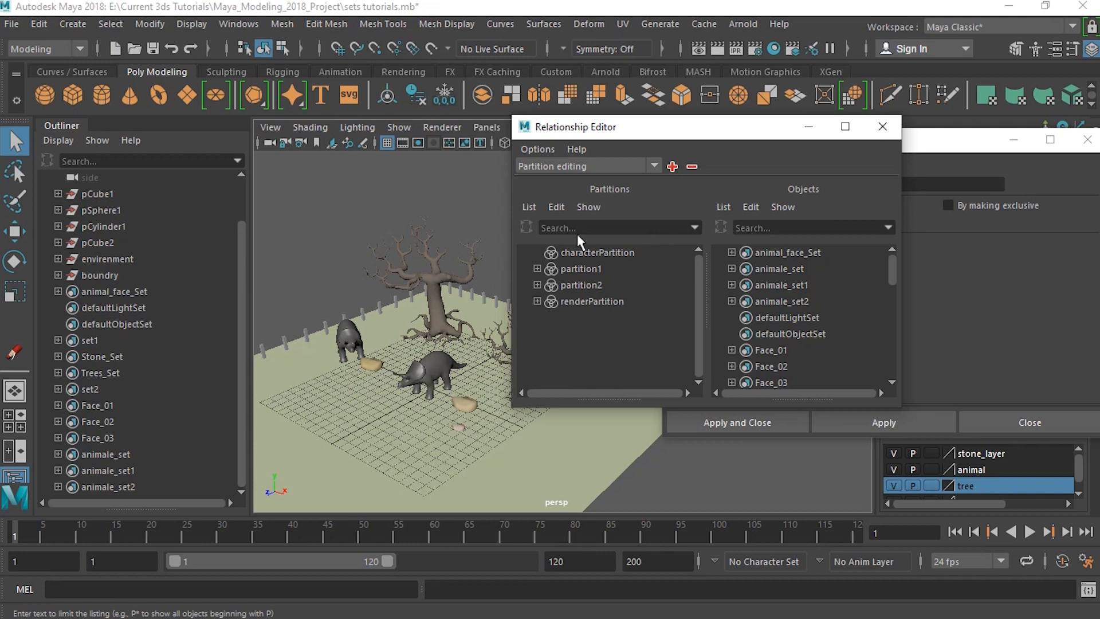
pyautogui.click(590, 269)
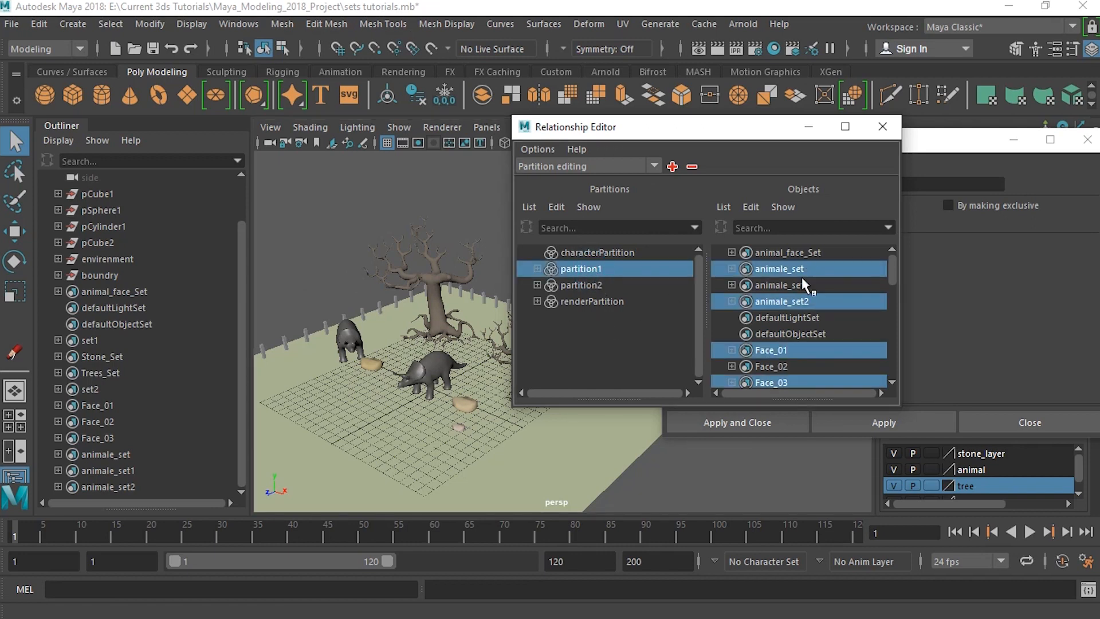
pyautogui.click(584, 282)
pyautogui.click(586, 270)
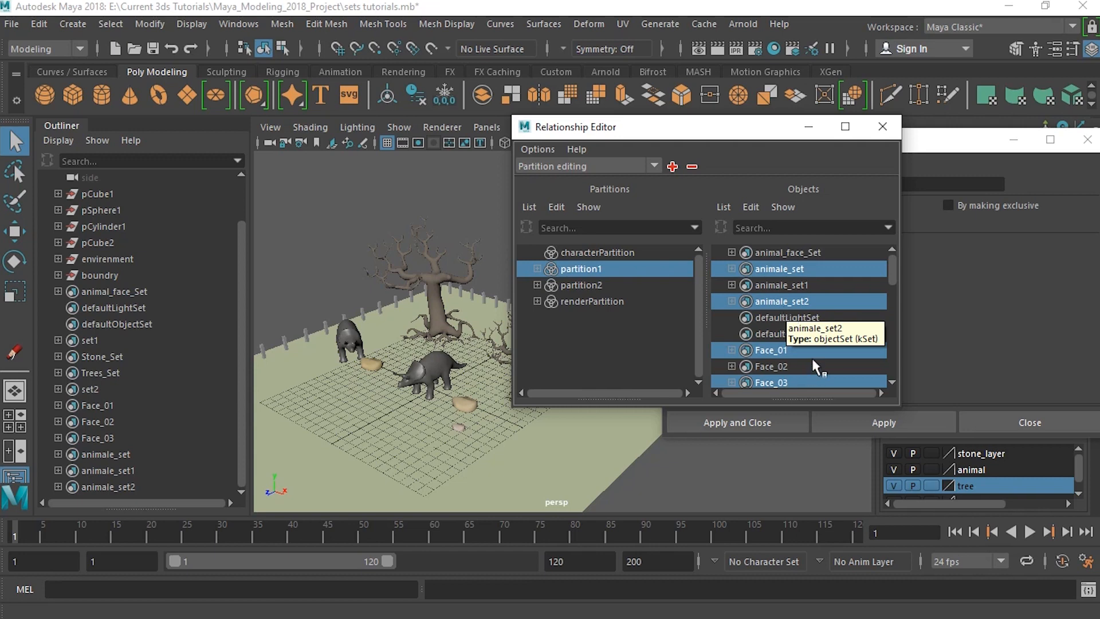
pyautogui.scroll(-5, 817, 352)
pyautogui.scroll(5, 802, 360)
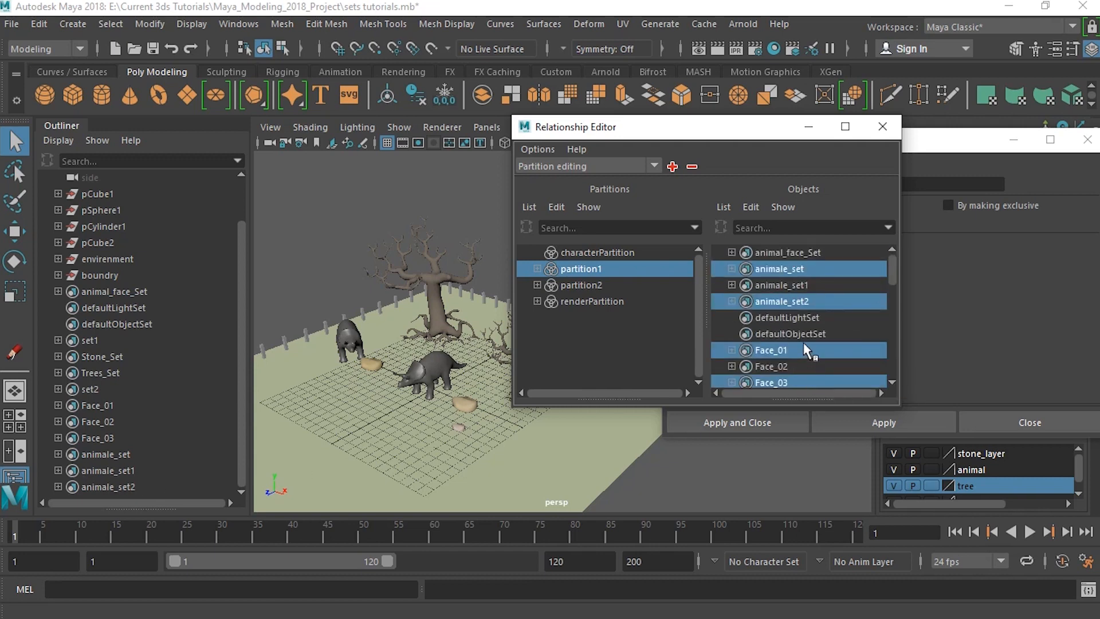
pyautogui.click(891, 125)
pyautogui.moveTo(980, 142); pyautogui.dragTo(880, 175)
pyautogui.scroll(3, 406, 344)
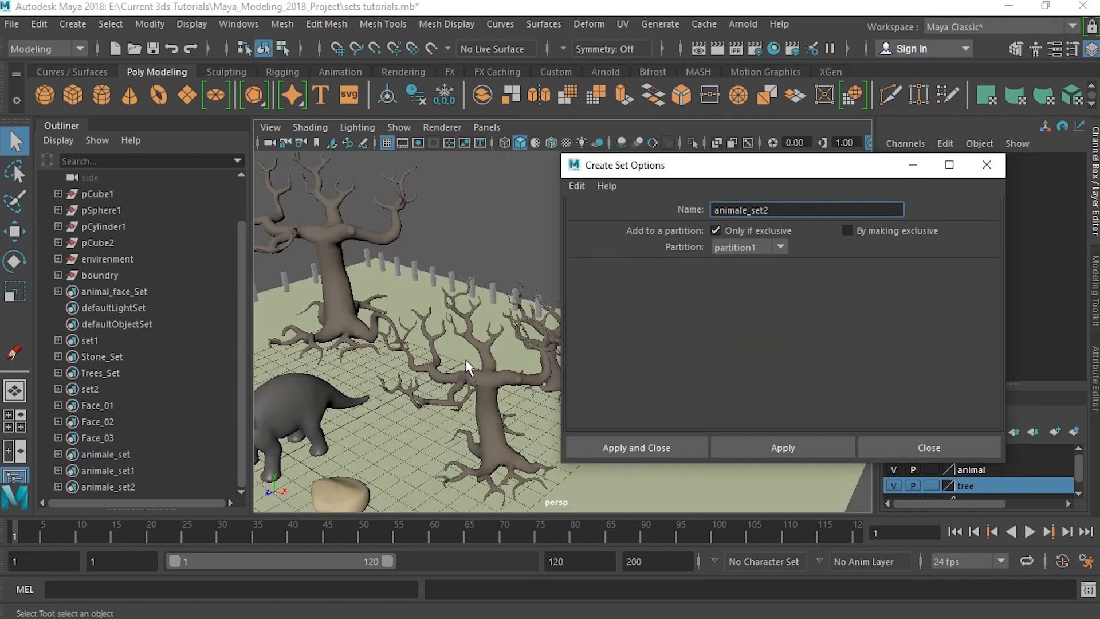
pyautogui.scroll(-3, 407, 344)
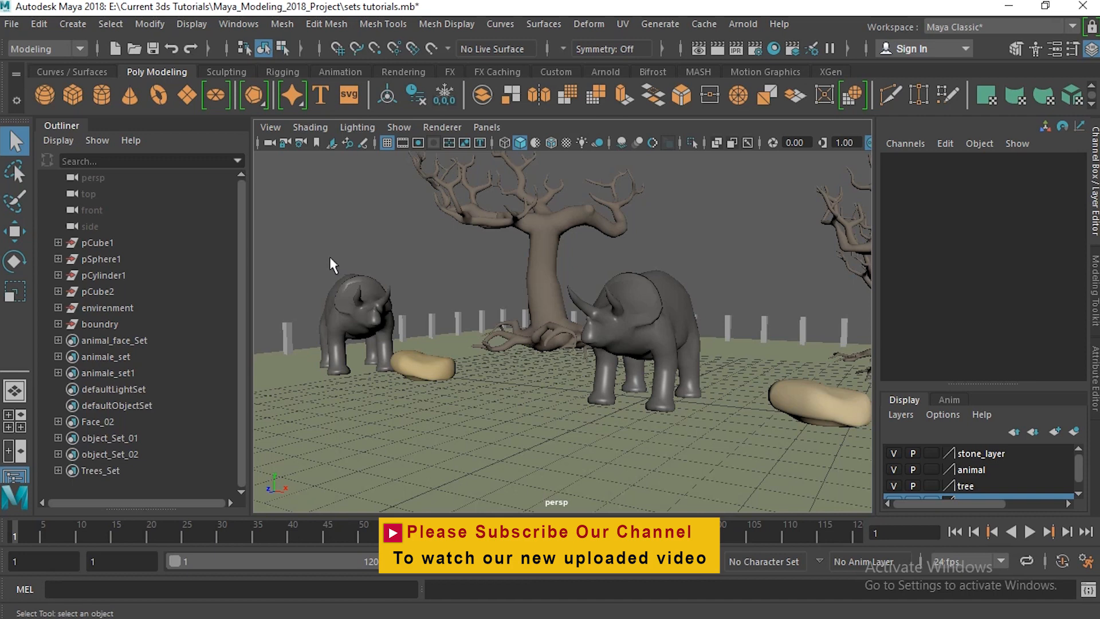
# Step: Collapse the Outliner and open the Relationship Editor for set editing, moving and widening its window
pyautogui.click(64, 126)
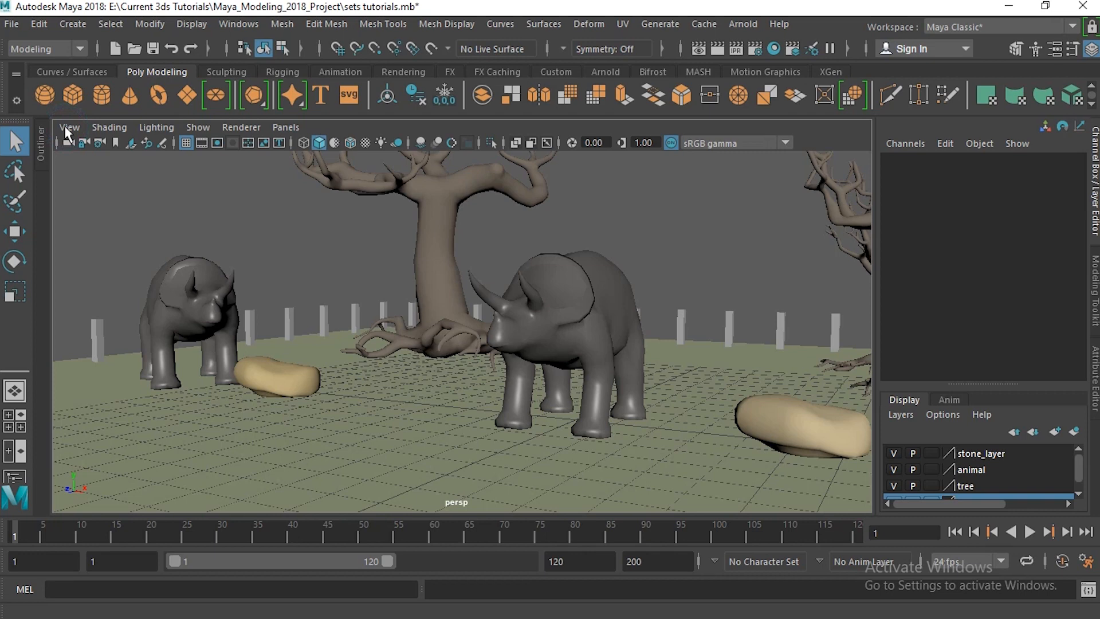
pyautogui.click(235, 25)
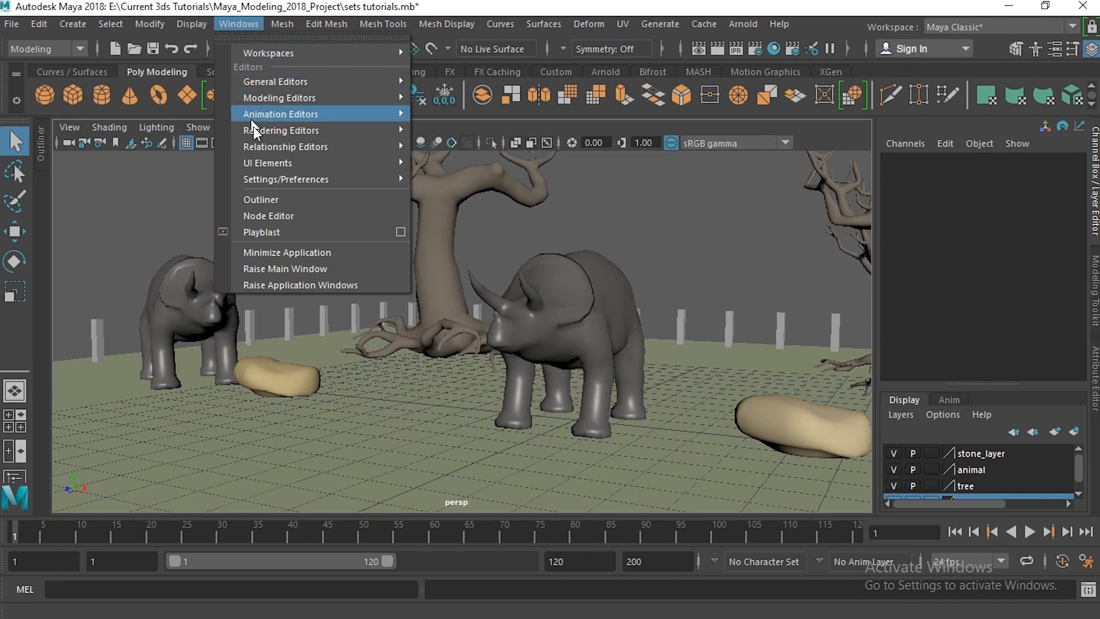
pyautogui.moveTo(259, 149)
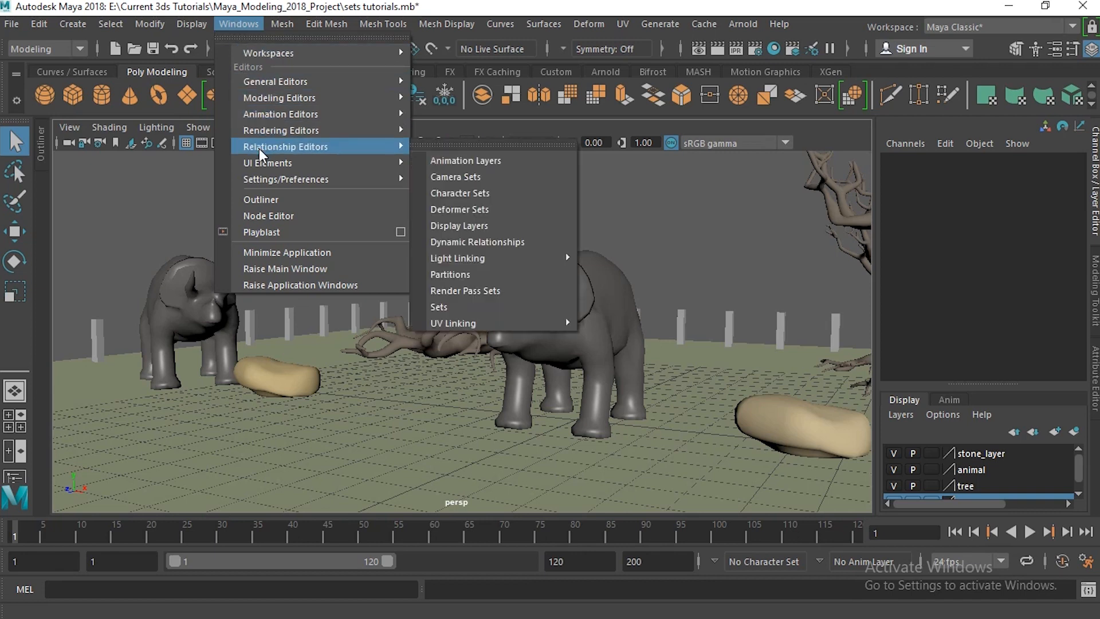
pyautogui.click(474, 306)
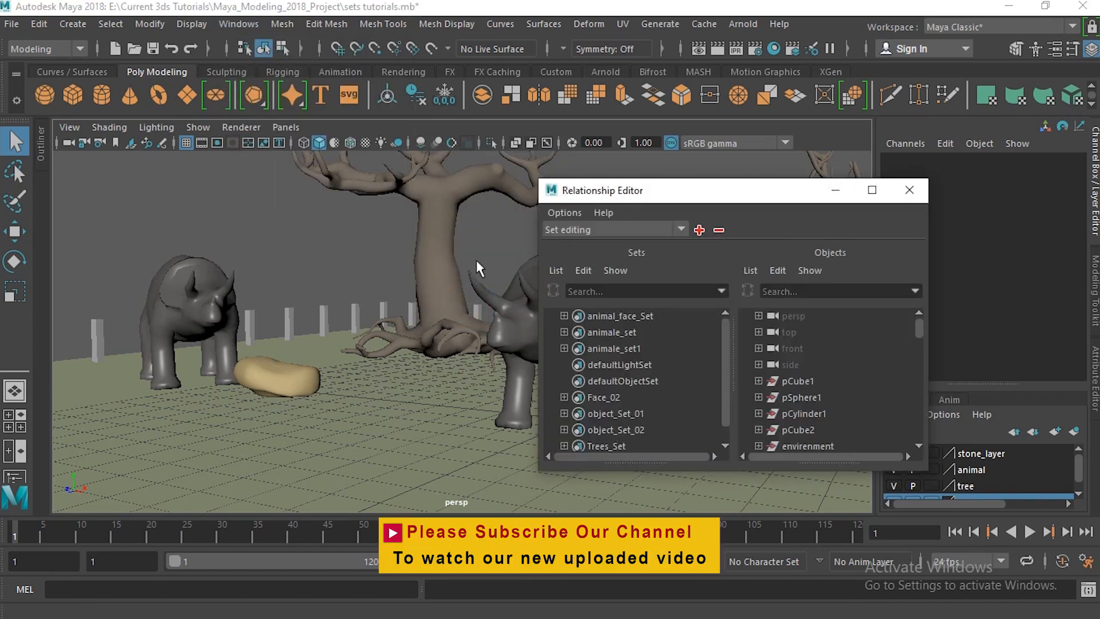
pyautogui.moveTo(711, 195); pyautogui.dragTo(518, 179)
pyautogui.moveTo(737, 446); pyautogui.dragTo(828, 450)
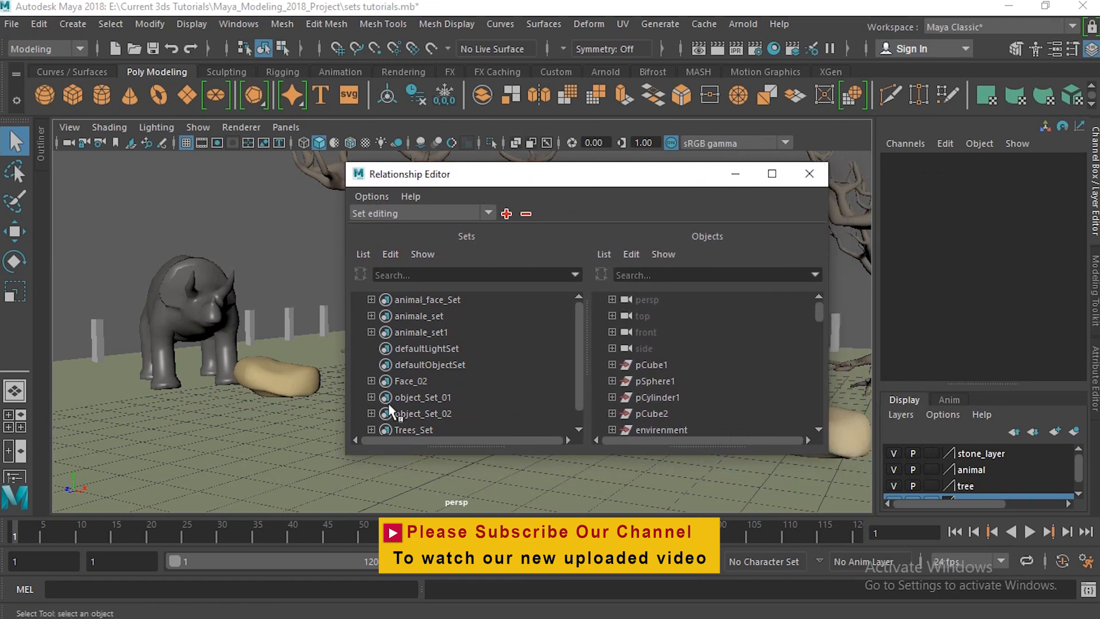
# Step: Check the members of animale_set1, animale_set, defaultObjectSet, object_Set_01, object_Set_02 and Face_02 in the set list
pyautogui.click(422, 332)
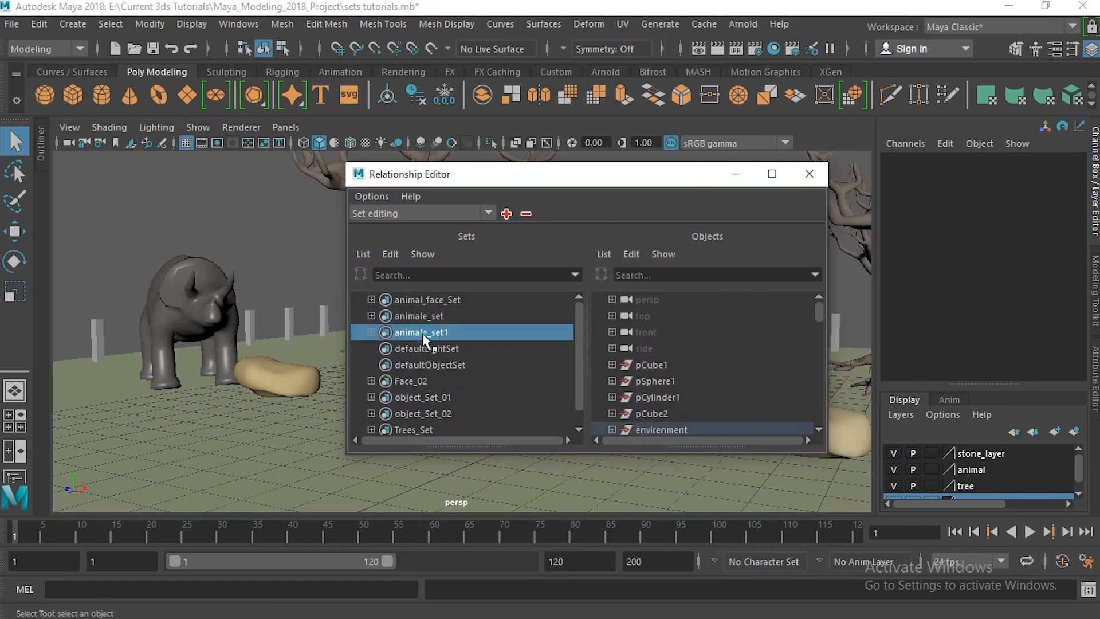
pyautogui.click(418, 315)
pyautogui.click(442, 365)
pyautogui.scroll(-1, 449, 385)
pyautogui.click(444, 383)
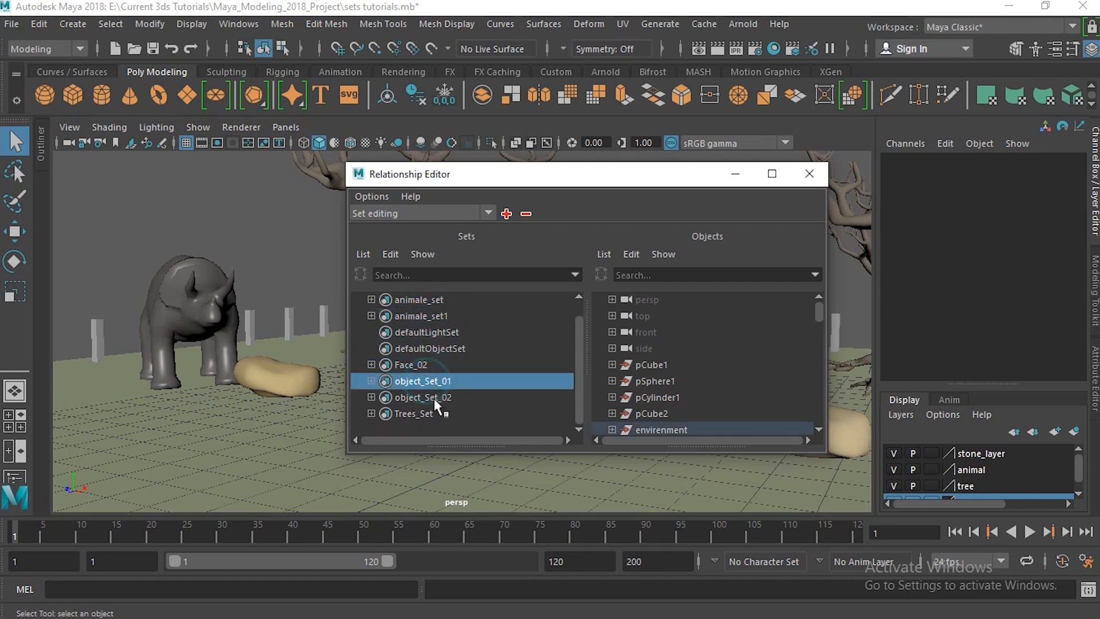
pyautogui.click(434, 398)
pyautogui.click(449, 379)
pyautogui.click(450, 366)
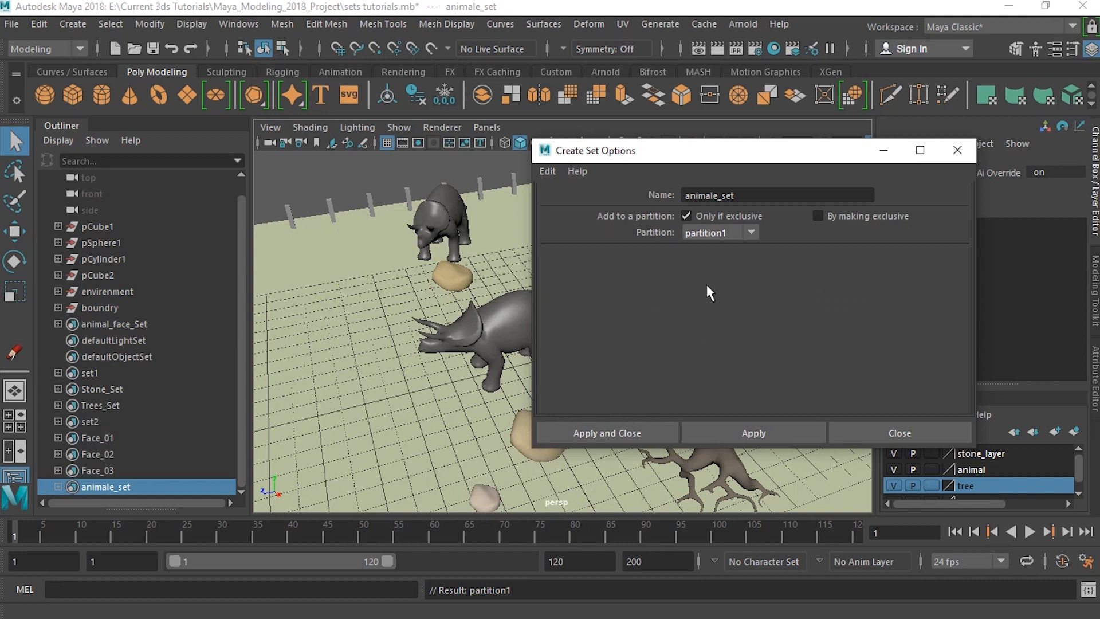
# Step: Try creating animale_set1 from the middle and rear triceratops as an Only if exclusive set in partition1
pyautogui.click(739, 193)
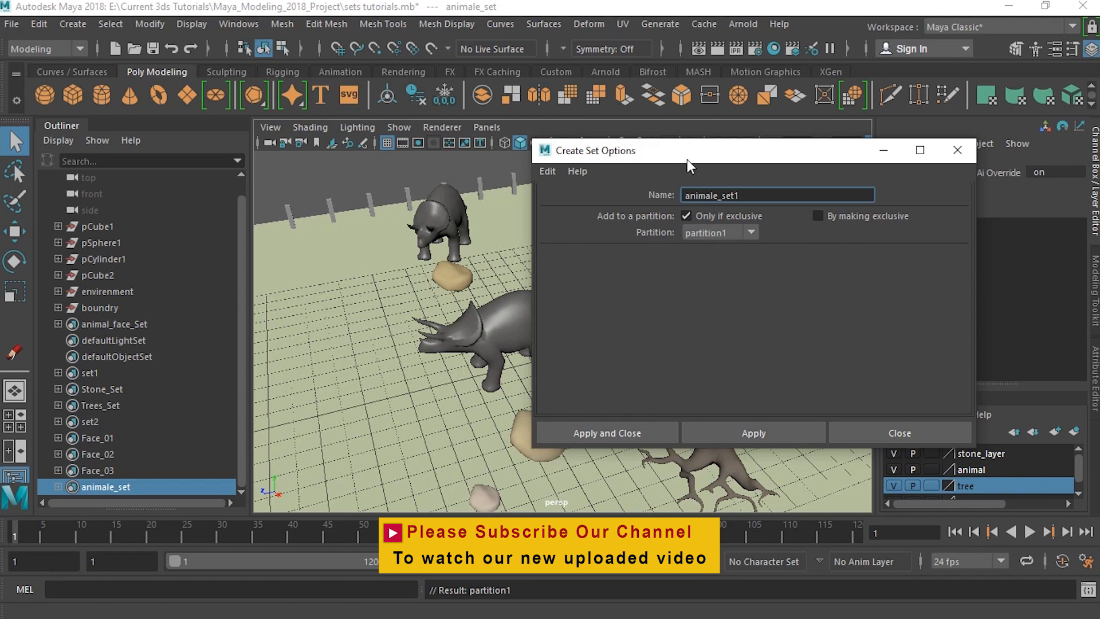
pyautogui.moveTo(686, 159); pyautogui.dragTo(817, 149)
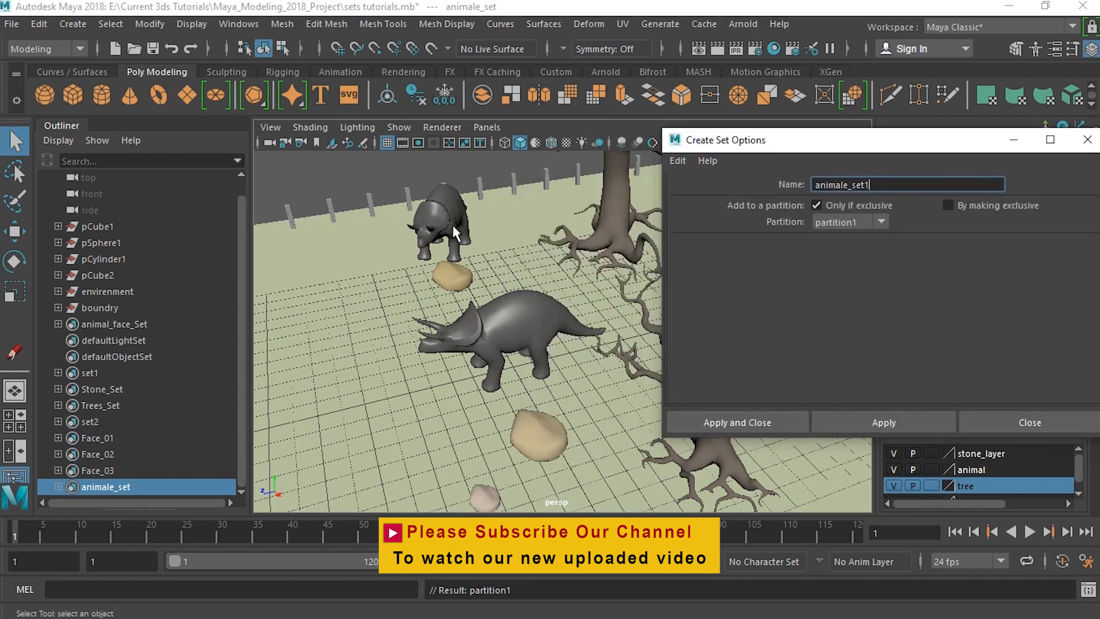
pyautogui.keyDown('alt'); pyautogui.moveTo(511, 384); pyautogui.dragTo(417, 391, button='middle'); pyautogui.keyUp('alt')
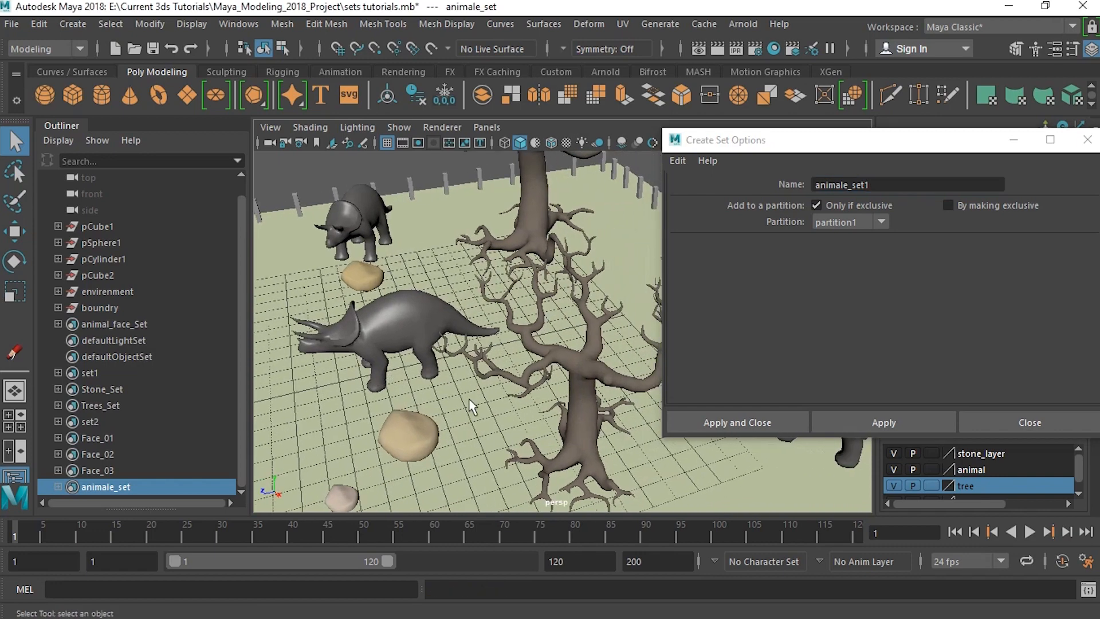
pyautogui.click(410, 317)
pyautogui.scroll(-5, 515, 383)
pyautogui.keyDown('alt'); pyautogui.moveTo(533, 382); pyautogui.dragTo(393, 386, button='middle'); pyautogui.keyUp('alt')
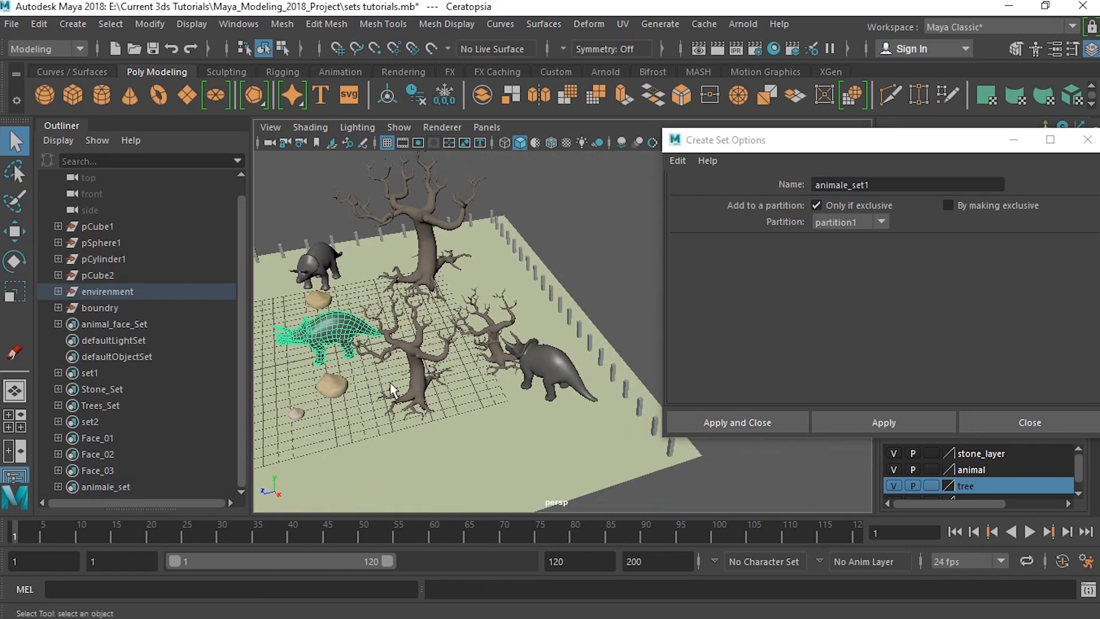
pyautogui.keyDown('alt'); pyautogui.moveTo(393, 386); pyautogui.dragTo(482, 367); pyautogui.keyUp('alt')
pyautogui.scroll(-5, 481, 367)
pyautogui.keyDown('alt'); pyautogui.moveTo(464, 360); pyautogui.dragTo(499, 365, button='middle'); pyautogui.keyUp('alt')
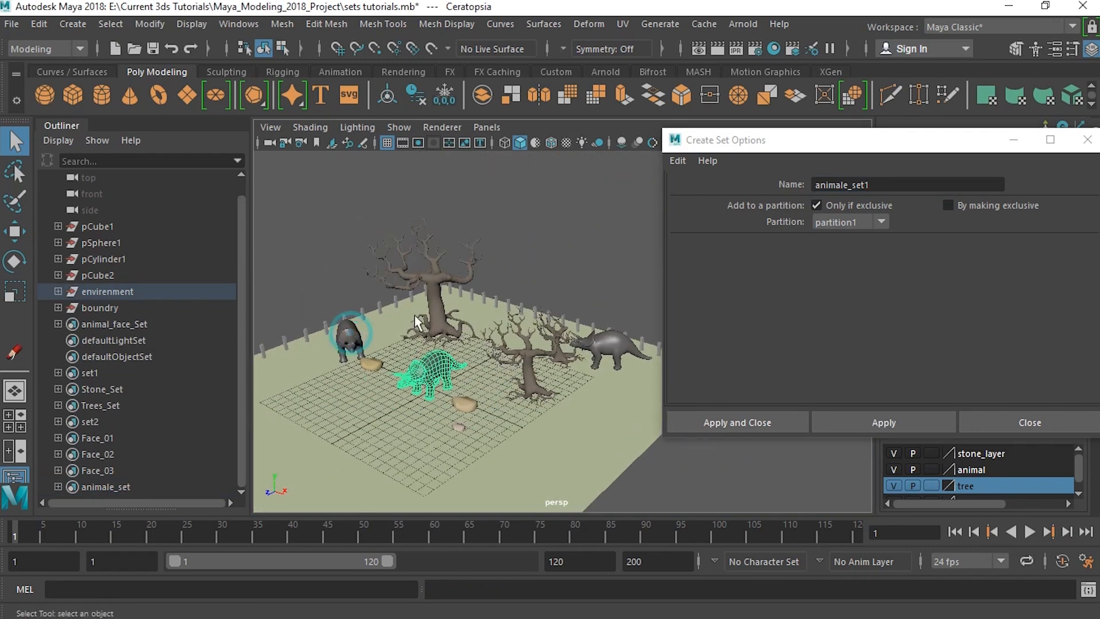
pyautogui.keyDown('shift'); pyautogui.click(353, 329); pyautogui.keyUp('shift')
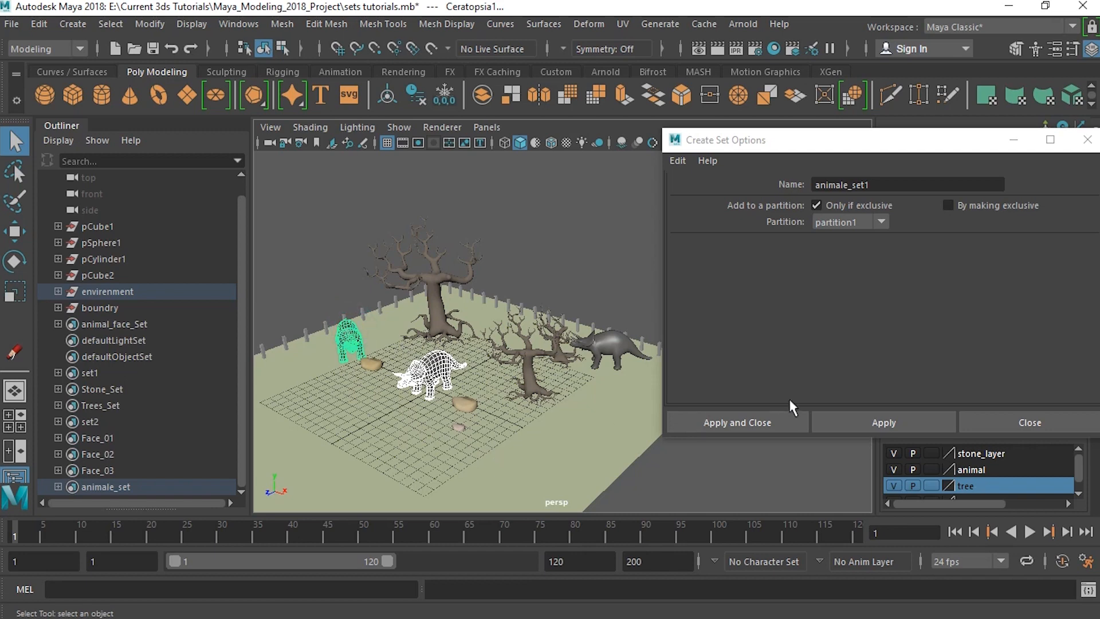
pyautogui.click(882, 423)
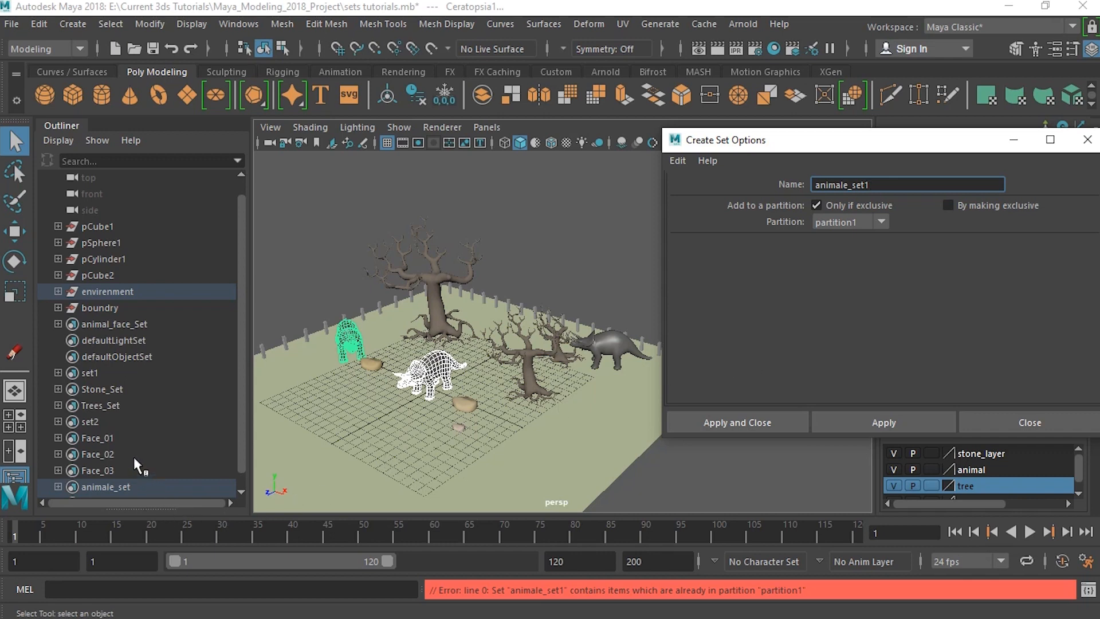
pyautogui.scroll(-1, 133, 456)
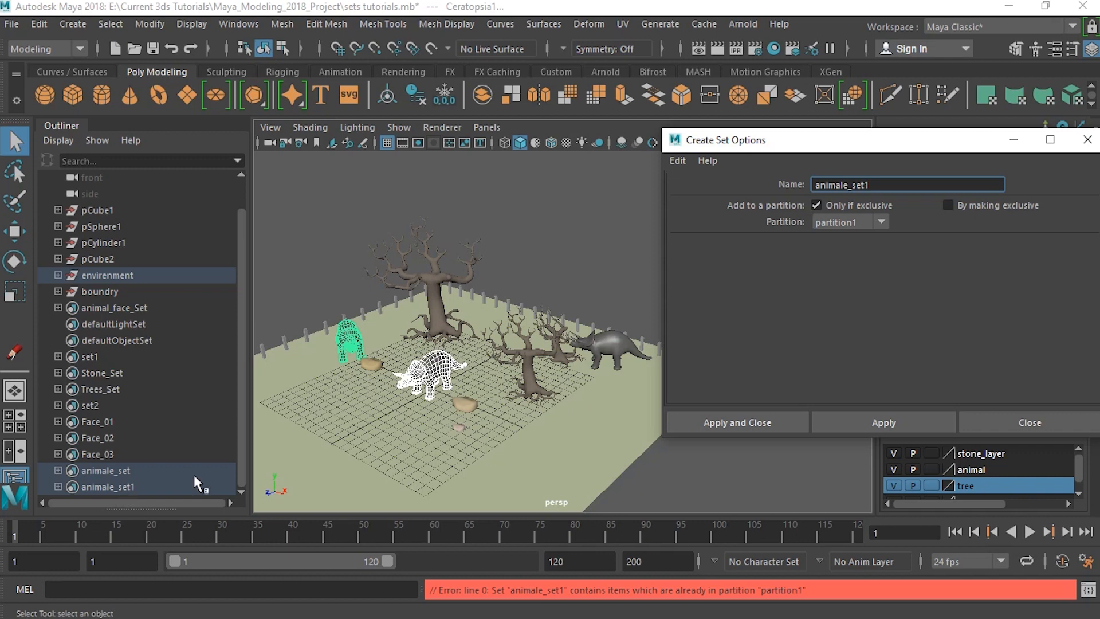
# Step: Name the next set animale_set2 and create it in partition1 from only the middle triceratops
pyautogui.click(888, 185)
pyautogui.press('BackSpace')
pyautogui.write('2')
pyautogui.press('Return')
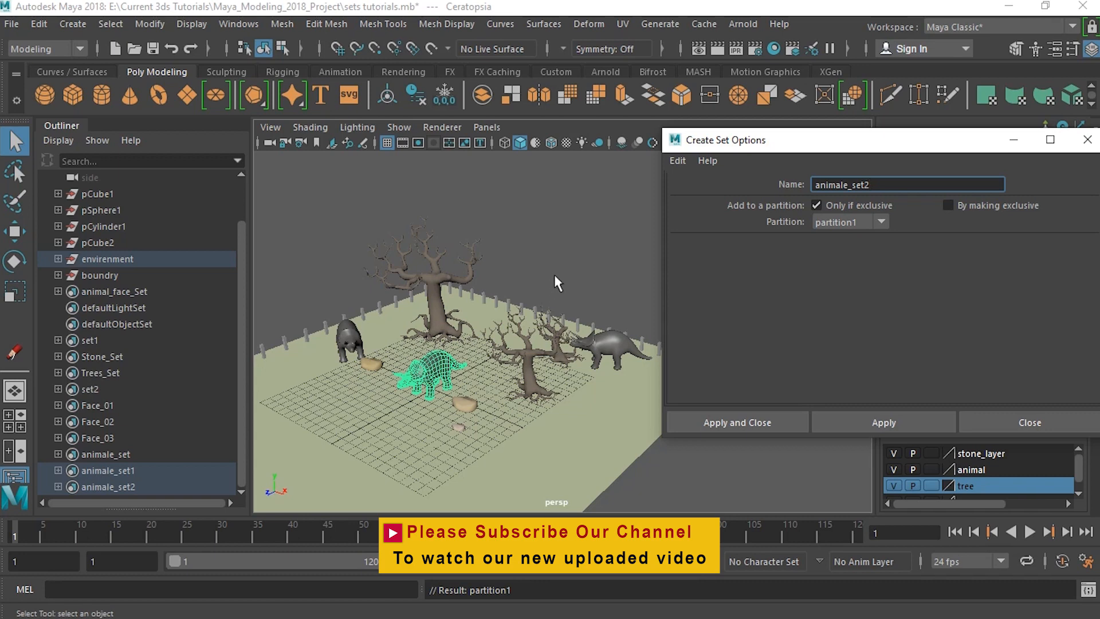
# Step: Clear the object selection and open the Relationship Editor for partition editing
pyautogui.click(554, 275)
pyautogui.click(554, 275)
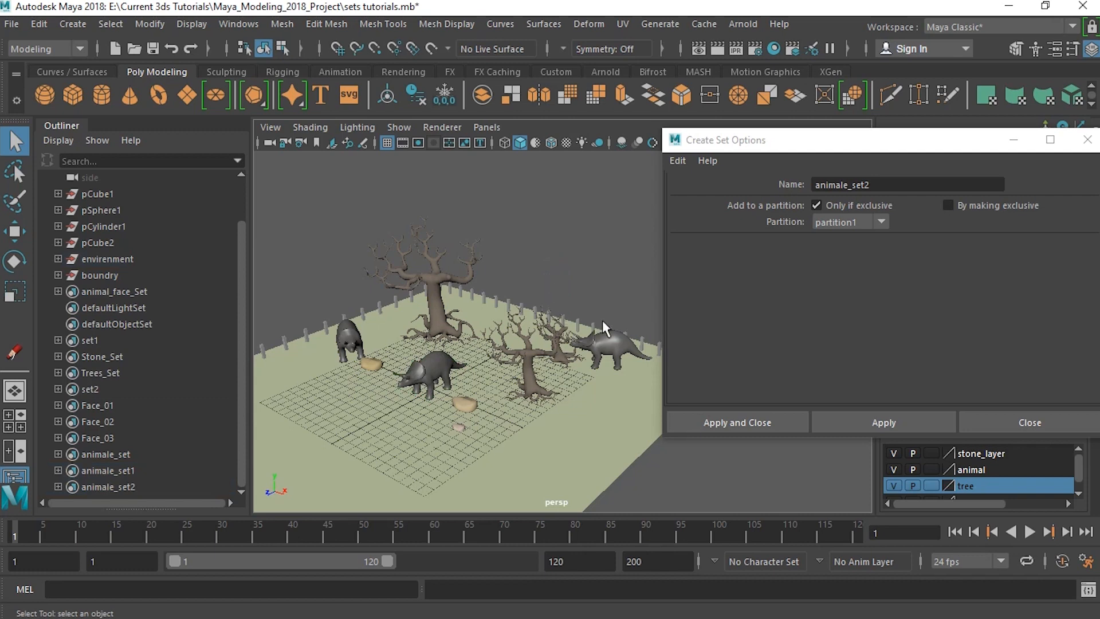
pyautogui.click(233, 24)
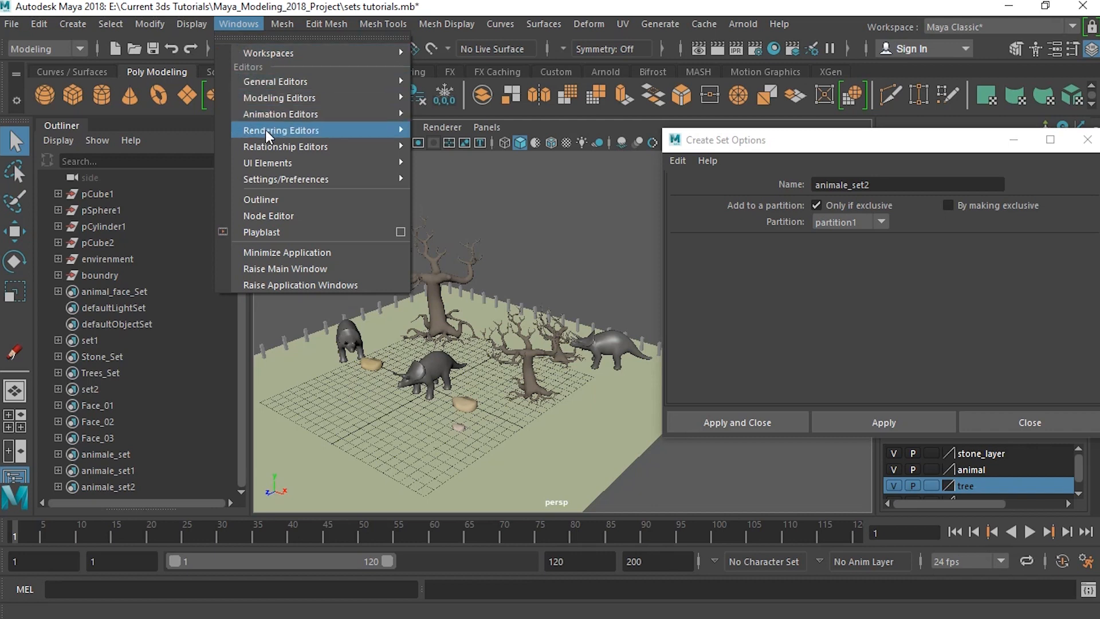
pyautogui.click(278, 148)
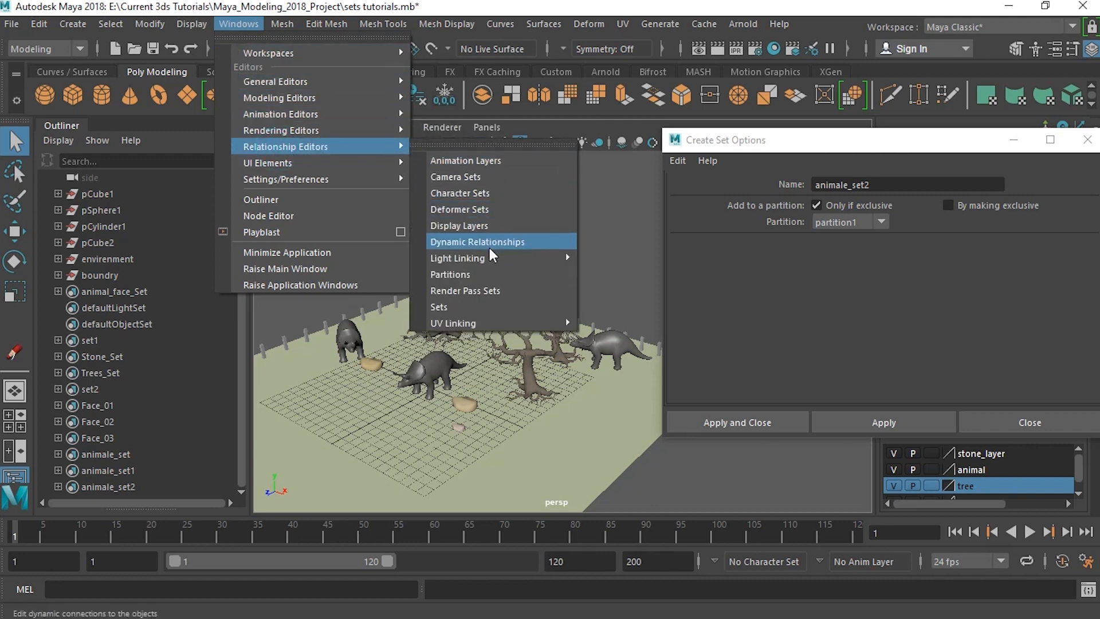
pyautogui.moveTo(491, 275)
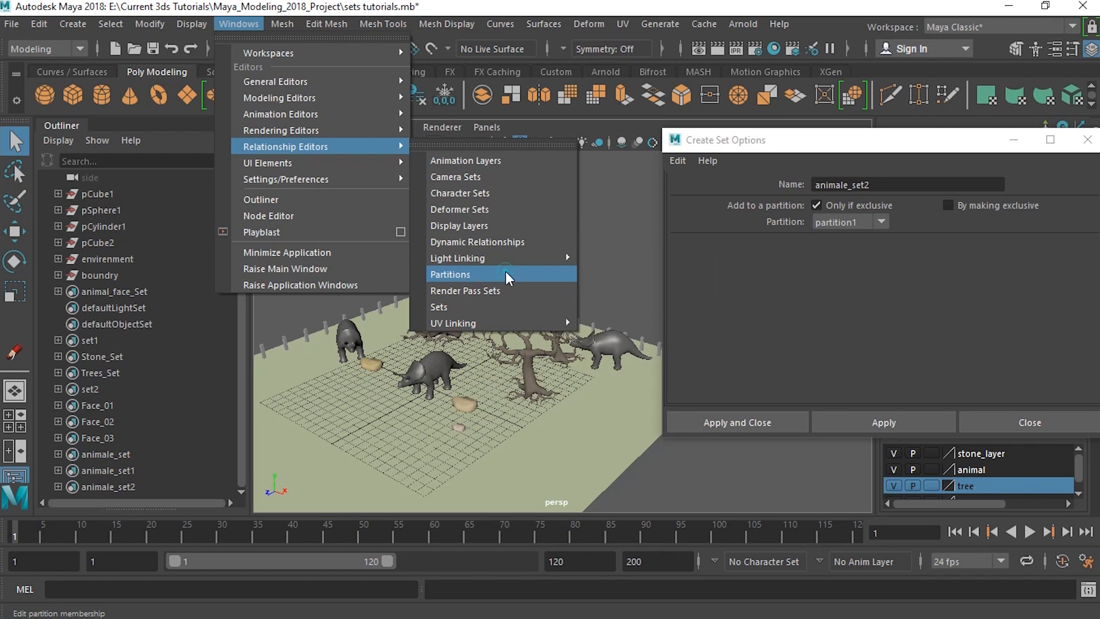
pyautogui.click(506, 273)
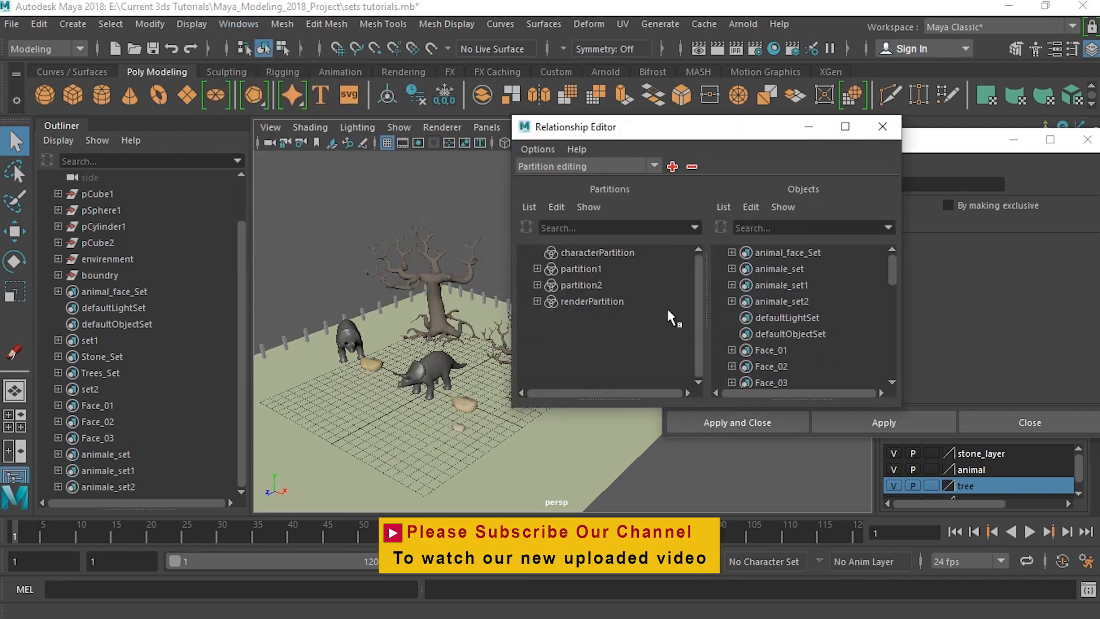
# Step: Check which sets belong to partition1 and partition2, and close the Relationship Editor
pyautogui.click(590, 270)
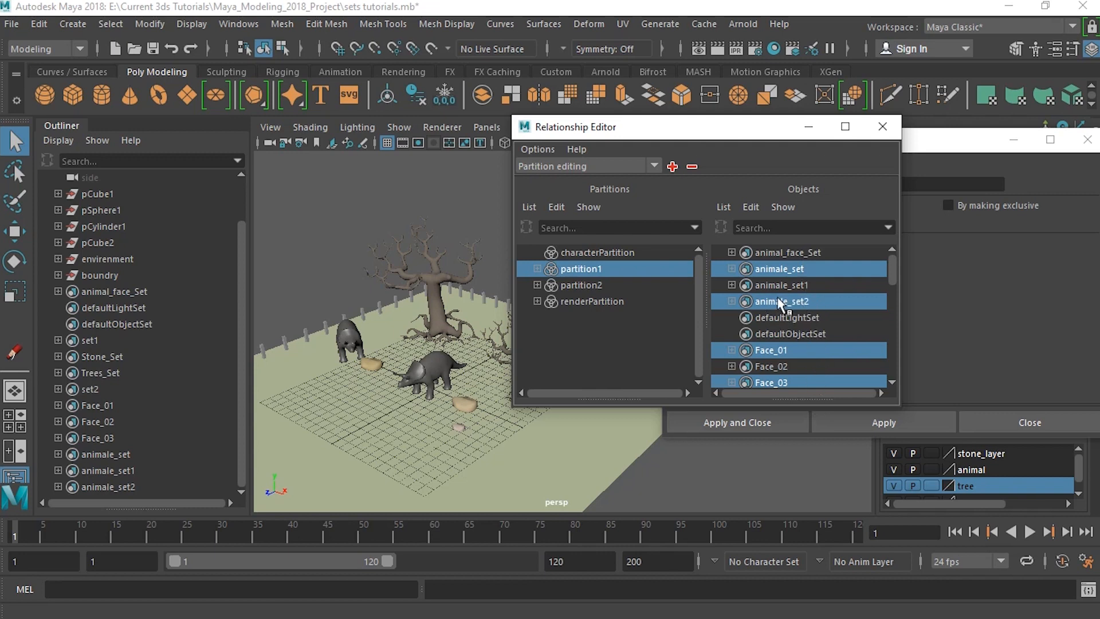
pyautogui.click(585, 285)
pyautogui.click(588, 269)
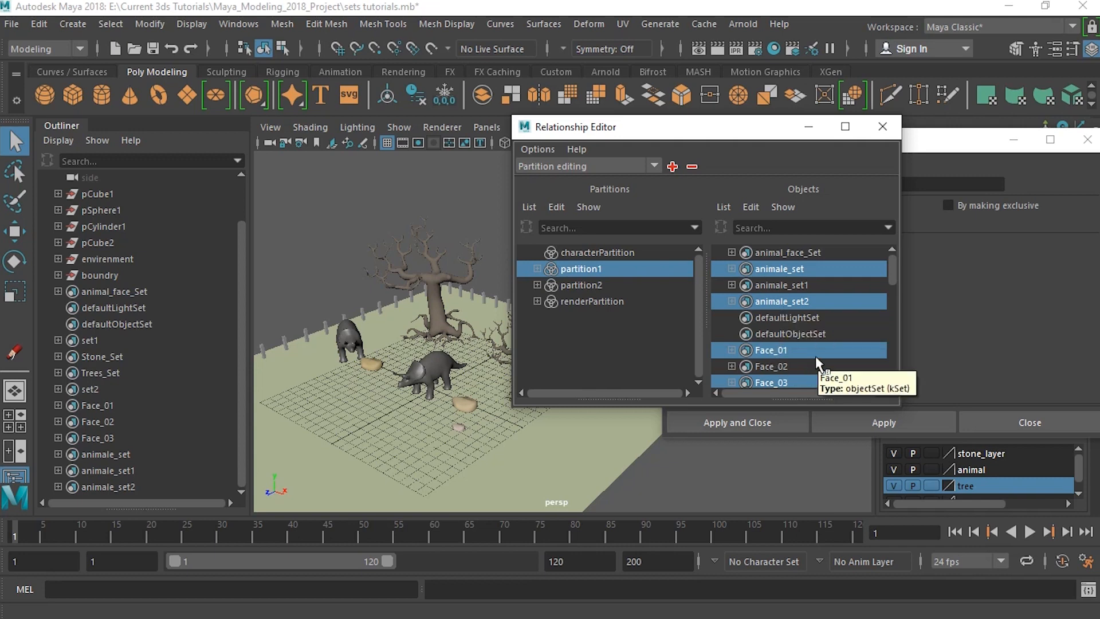
pyautogui.scroll(-5, 817, 352)
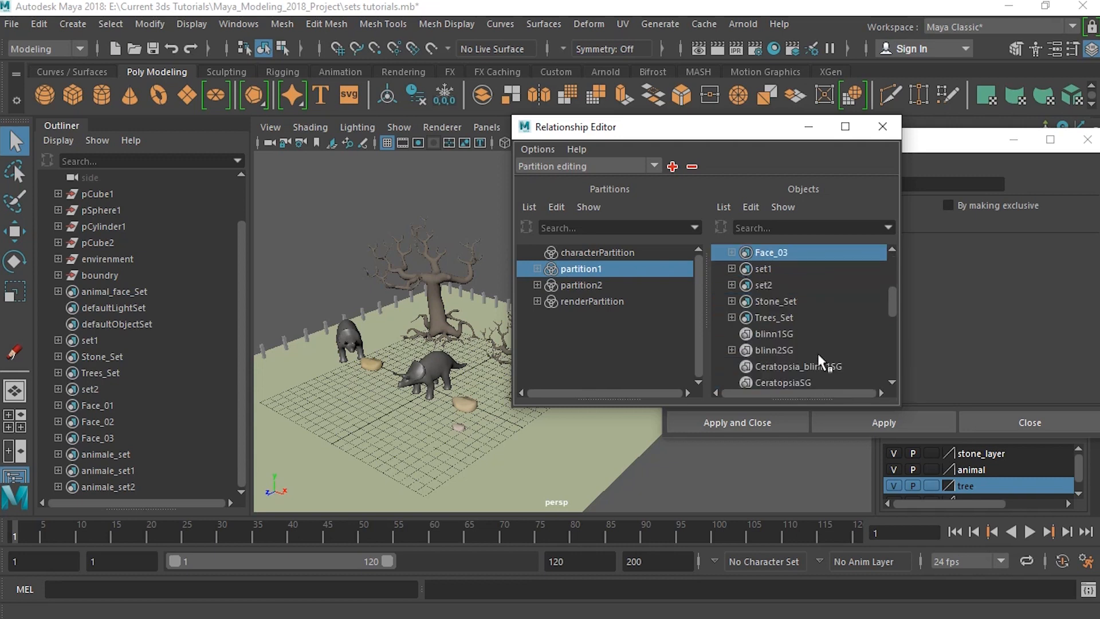
pyautogui.scroll(5, 817, 351)
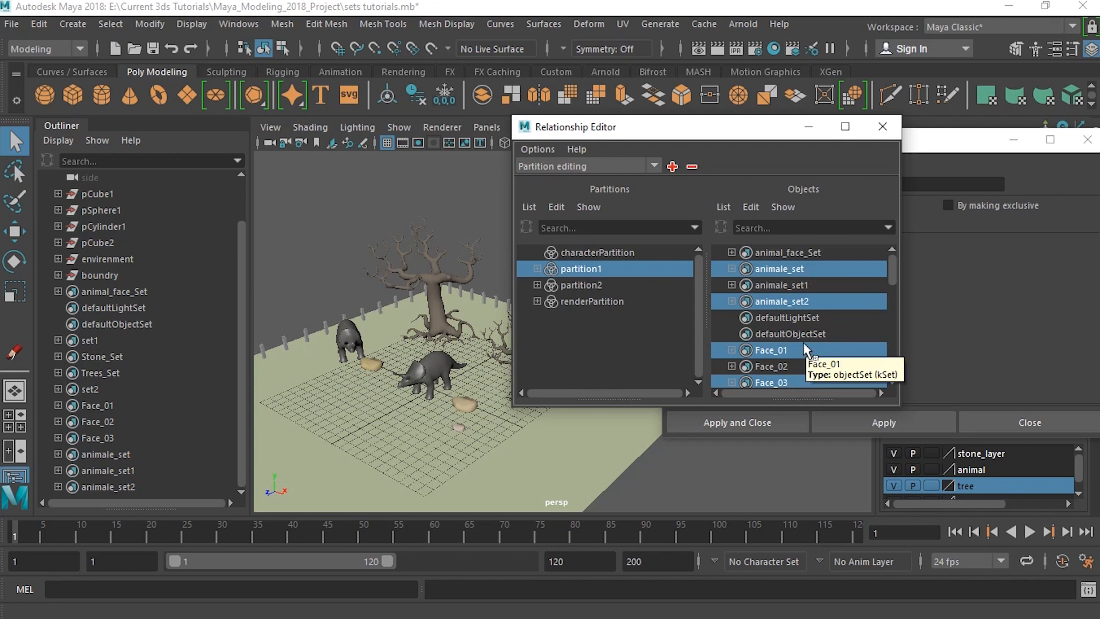
pyautogui.click(891, 124)
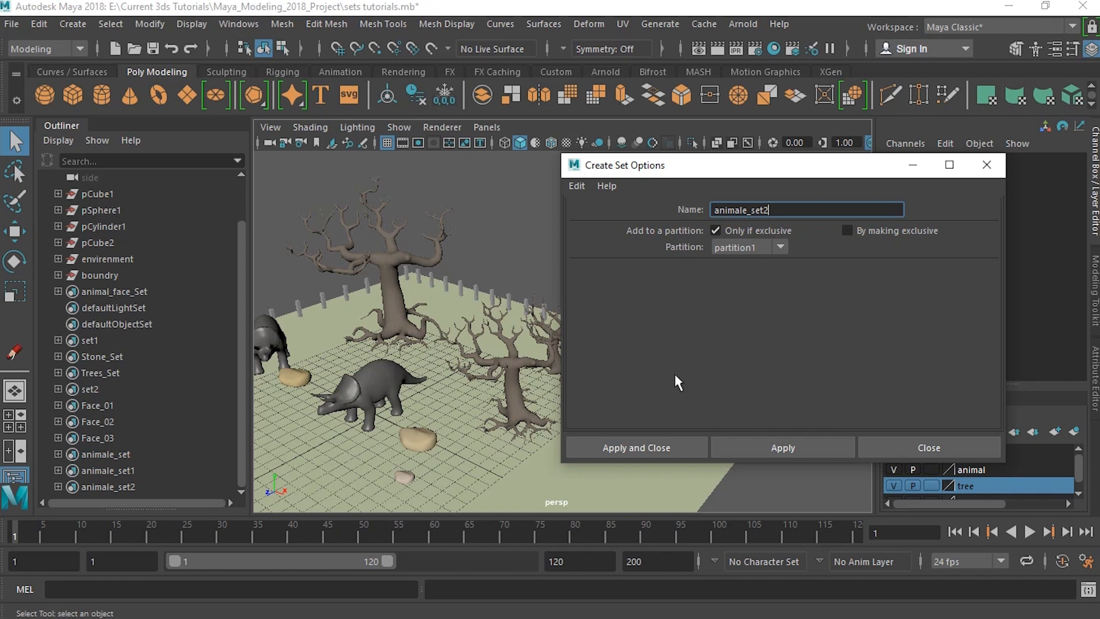
# Step: Configure the Create Set Options to add the set to partition2 by making exclusive
pyautogui.moveTo(807, 169); pyautogui.dragTo(748, 114)
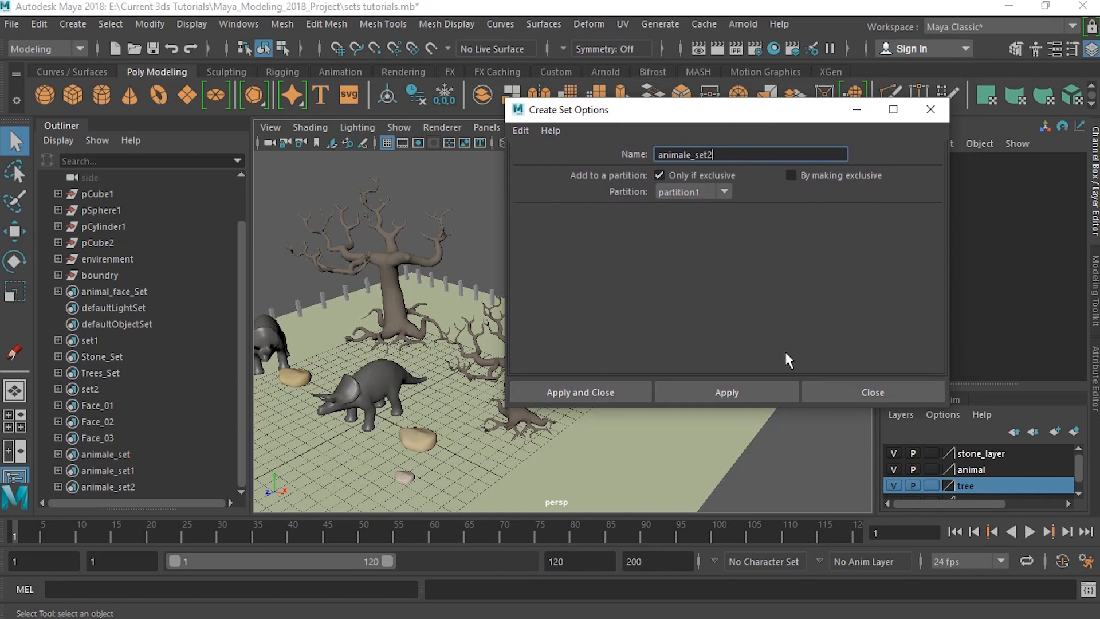
pyautogui.click(794, 175)
pyautogui.click(723, 192)
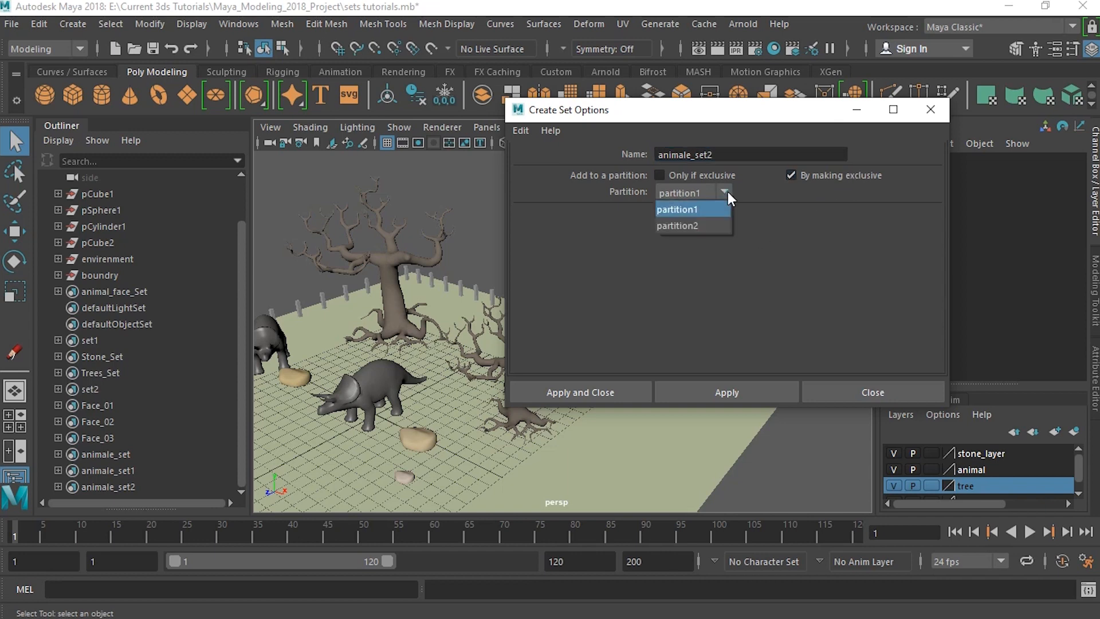
pyautogui.click(685, 227)
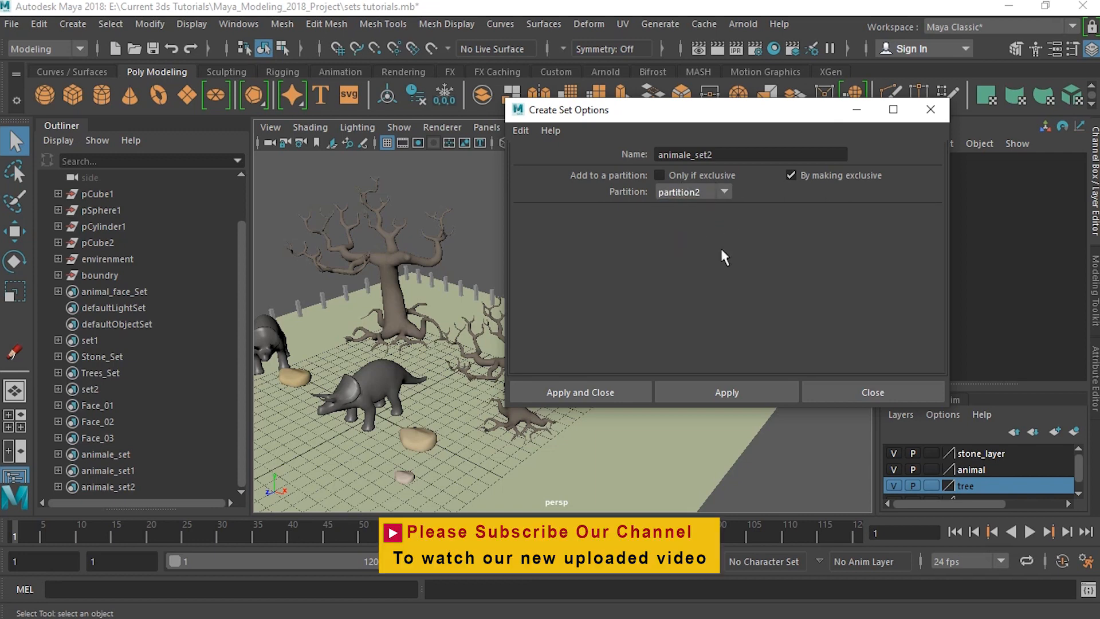
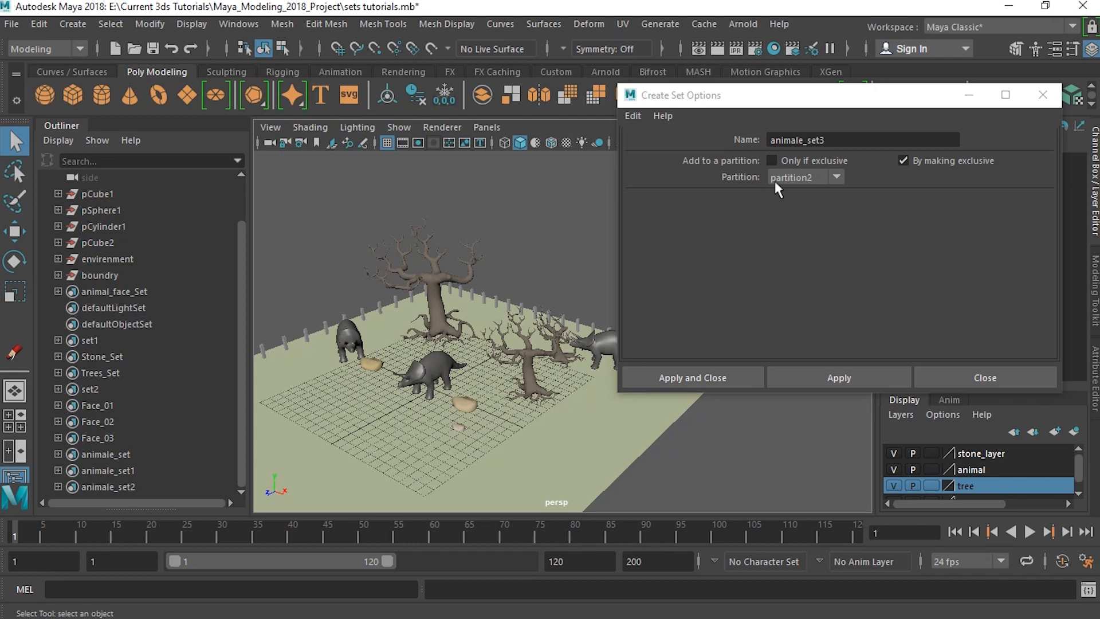
# Step: Create a set named object_Set_01 from all three triceratops, added to partition2 by making exclusive
pyautogui.click(345, 327)
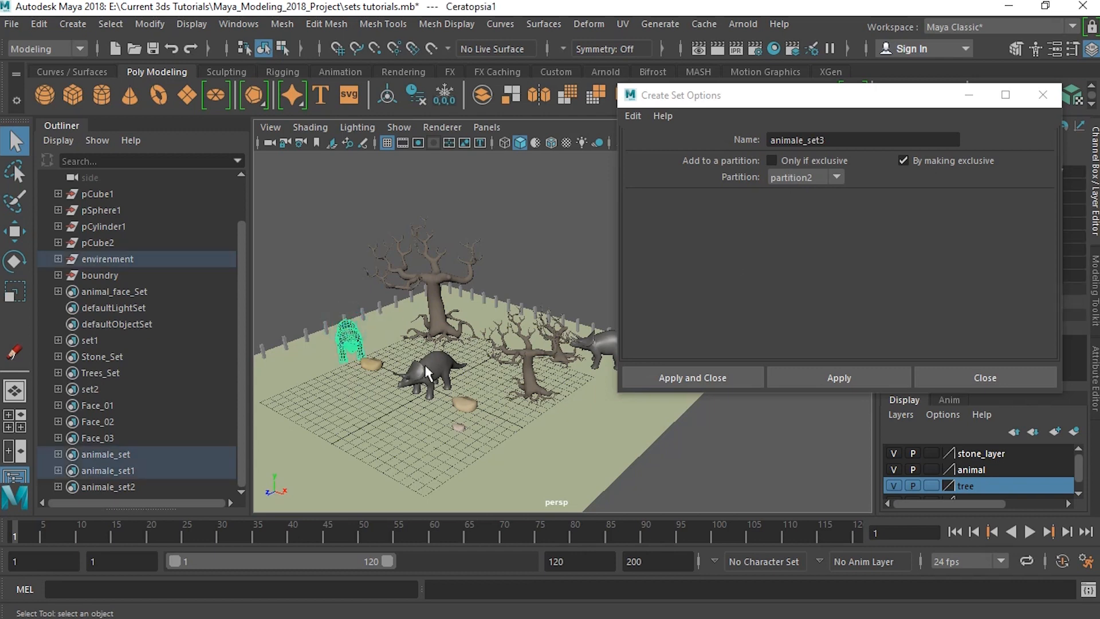
pyautogui.keyDown('shift'); pyautogui.click(424, 364); pyautogui.keyUp('shift')
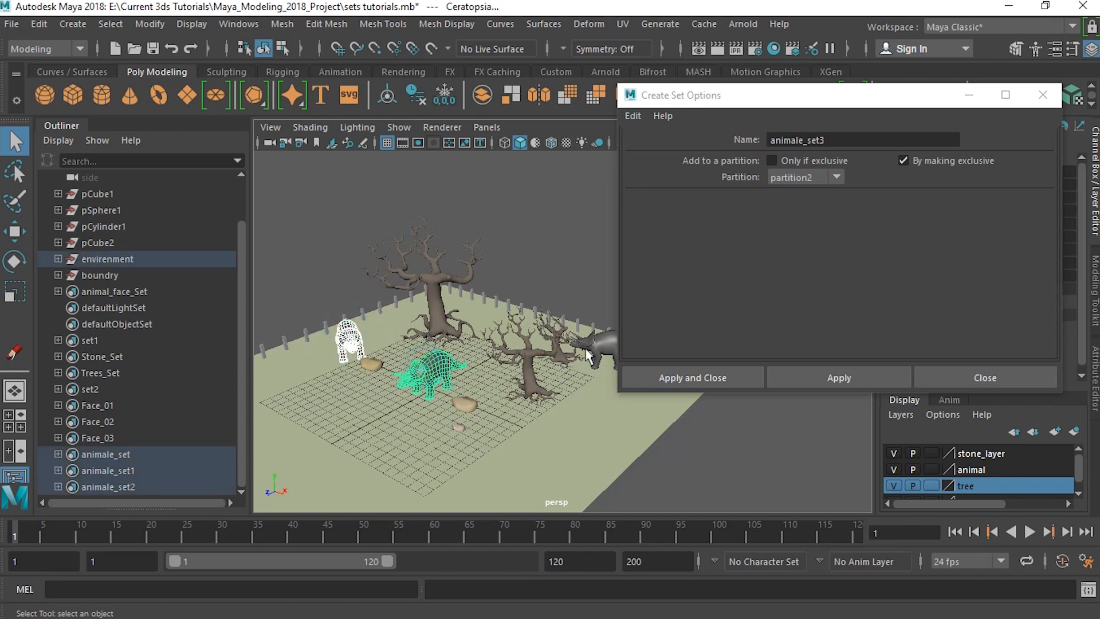
pyautogui.keyDown('shift'); pyautogui.click(584, 343); pyautogui.keyUp('shift')
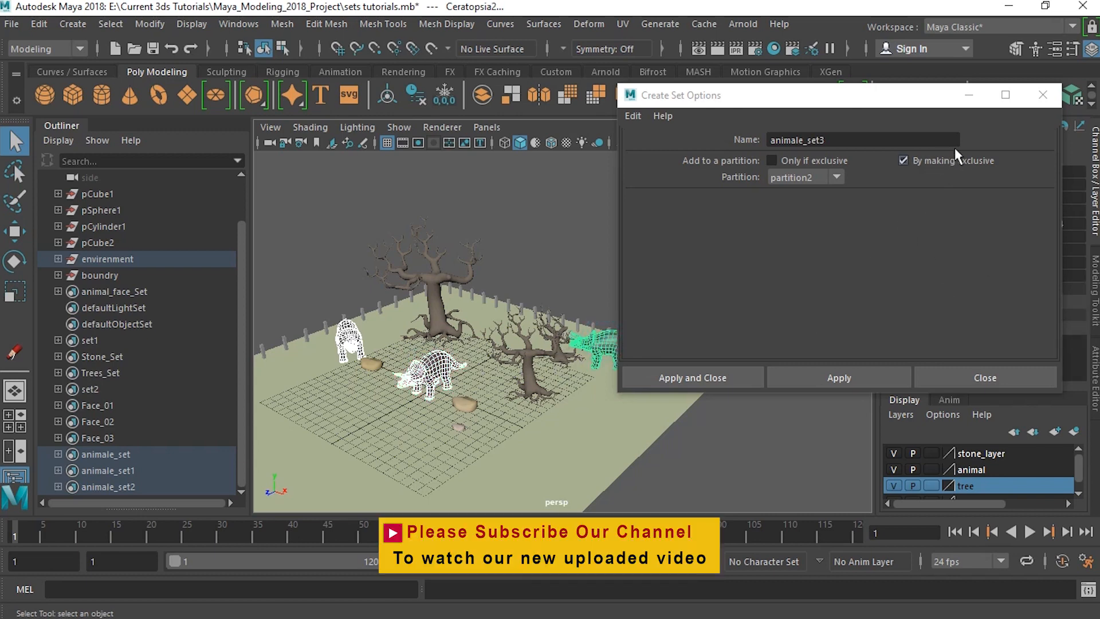
pyautogui.moveTo(854, 139); pyautogui.dragTo(756, 150)
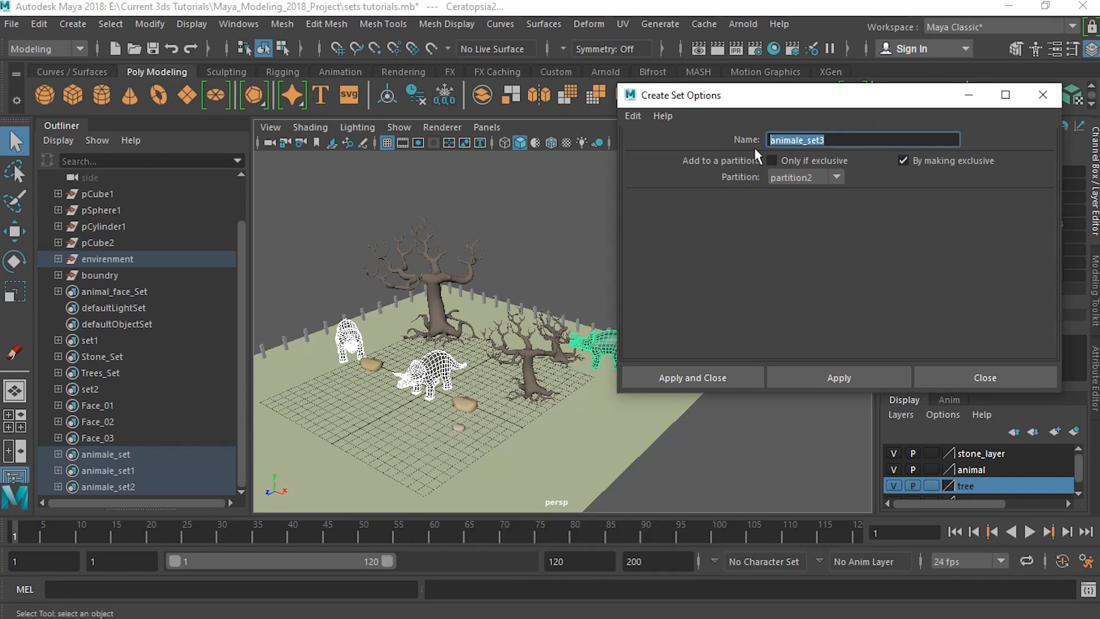
pyautogui.write('object_Set_01')
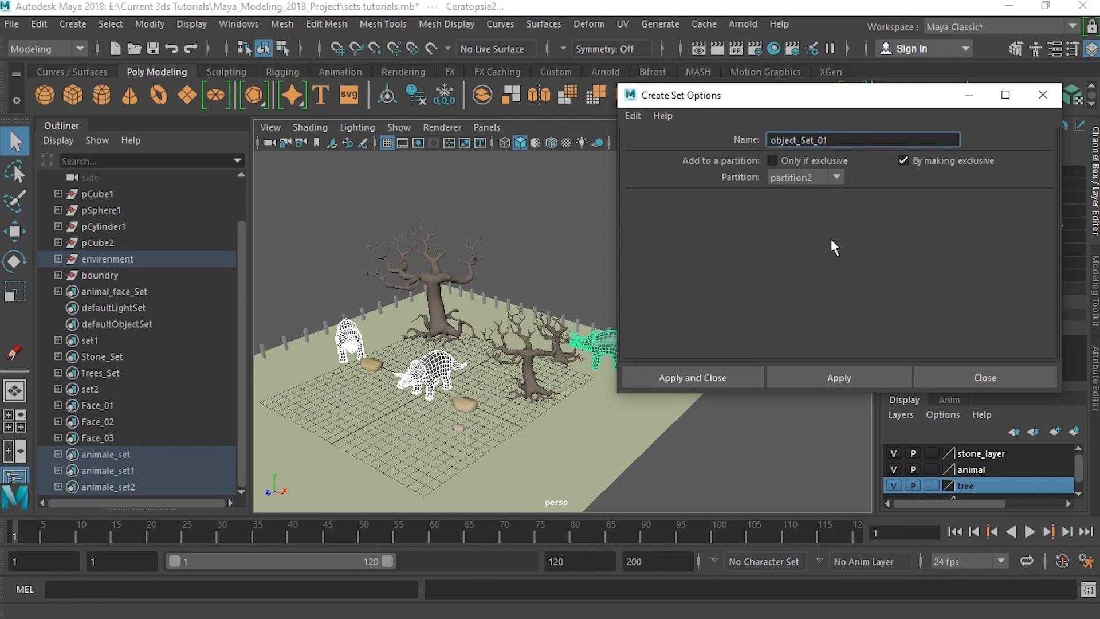
pyautogui.click(837, 177)
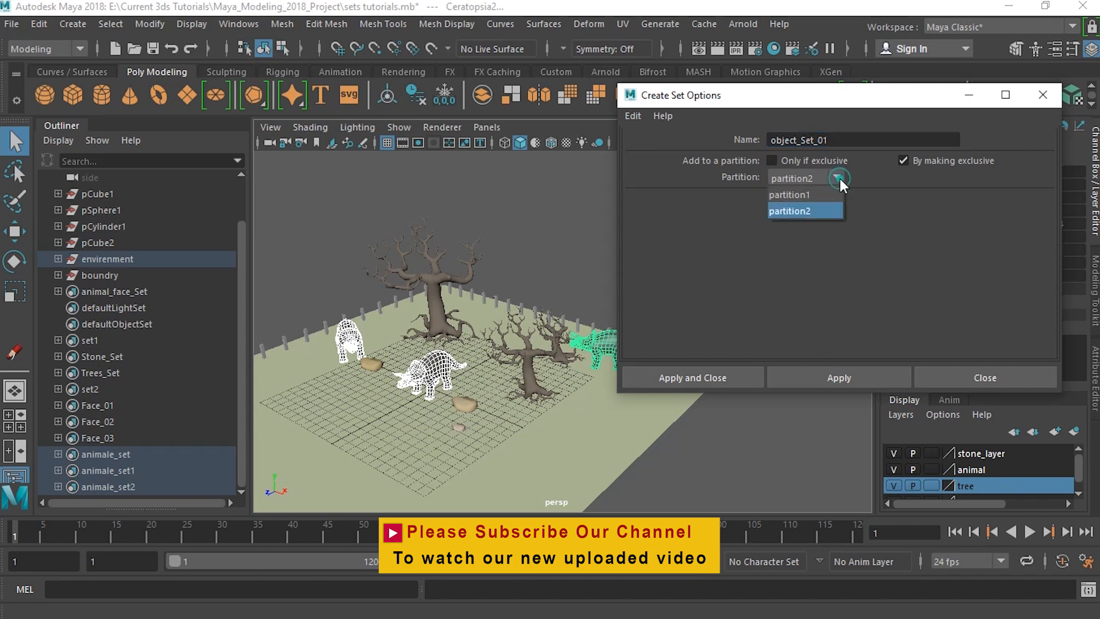
pyautogui.click(813, 213)
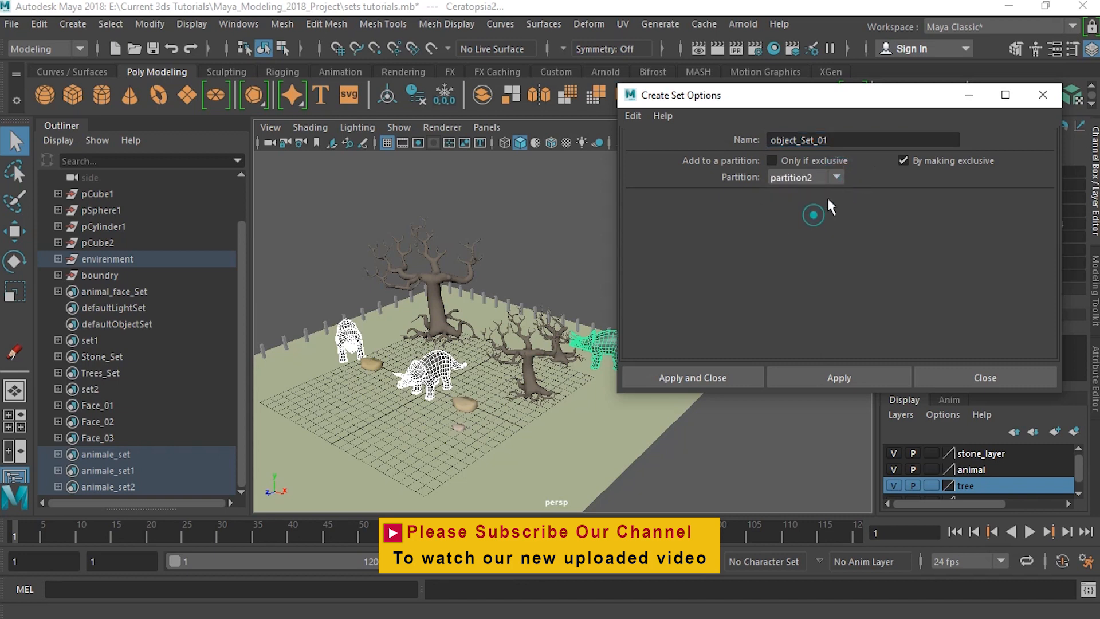
pyautogui.click(847, 378)
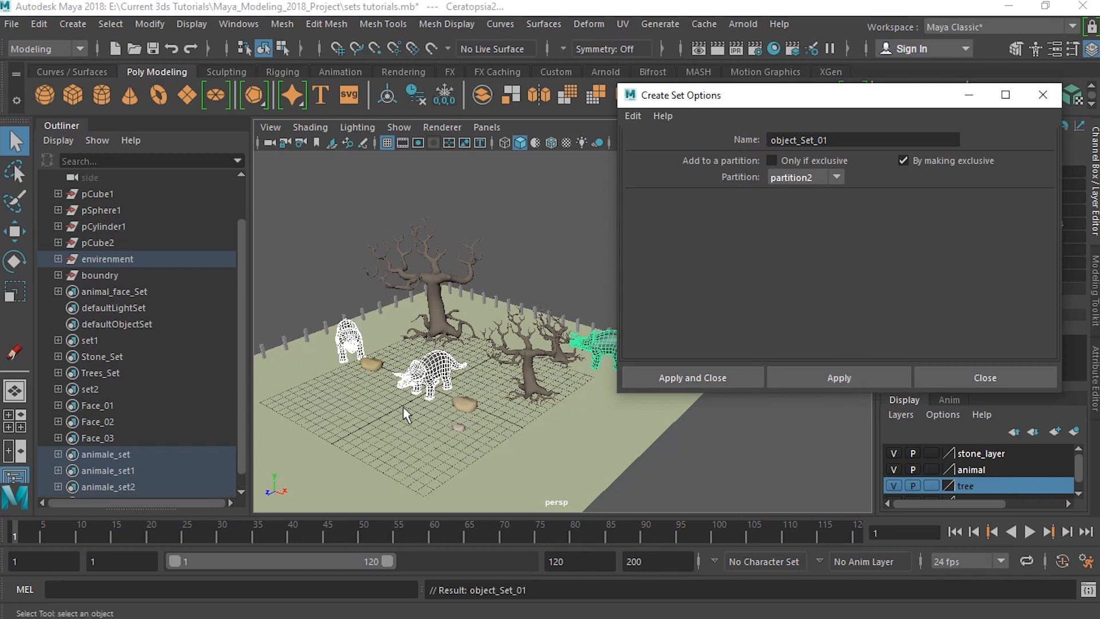
# Step: Locate object_Set_01 in the Outliner and look through it along with animale_set2 and animale_set1
pyautogui.moveTo(242, 304); pyautogui.dragTo(242, 372)
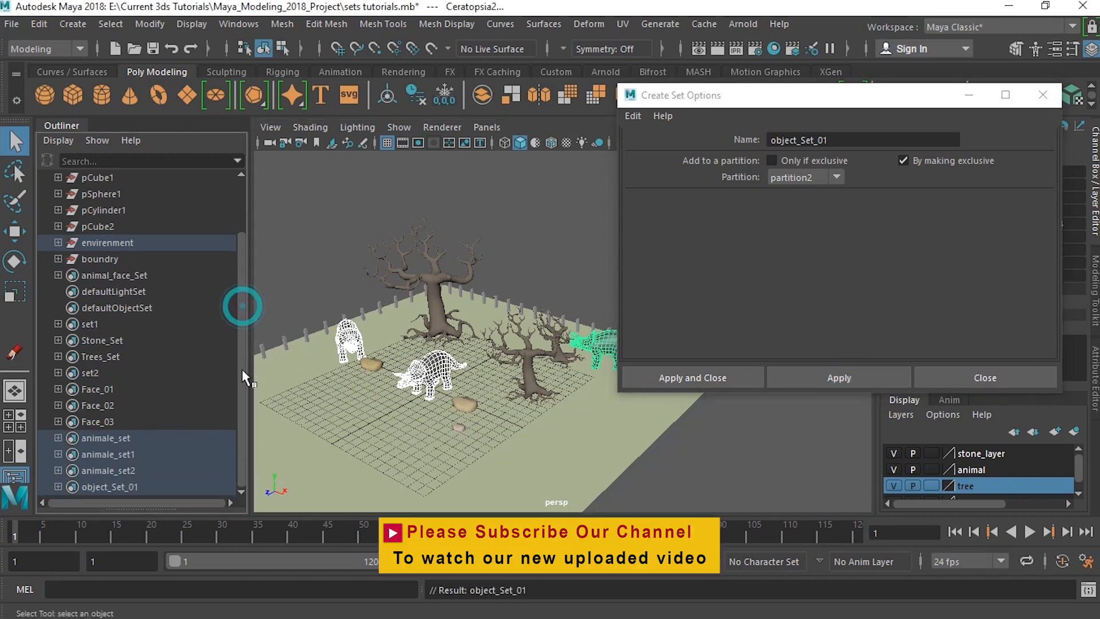
pyautogui.click(116, 488)
pyautogui.click(95, 471)
pyautogui.click(96, 485)
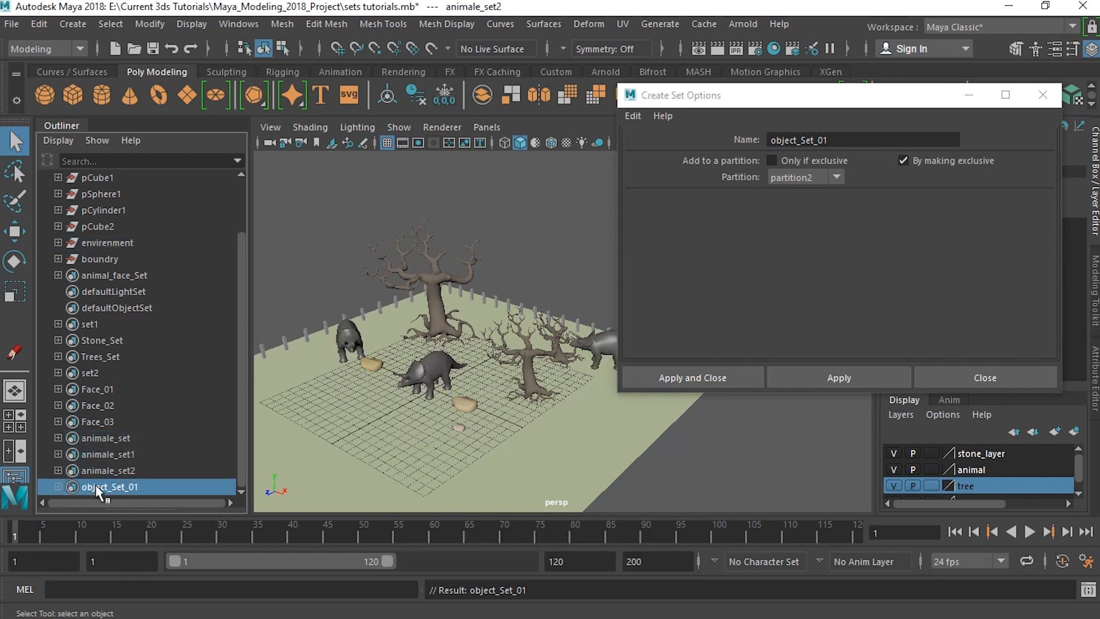
pyautogui.click(179, 410)
pyautogui.click(126, 456)
pyautogui.click(135, 488)
# Step: Create a set named object_Set_02 in partition2 from the middle triceratops, the front tree and the larger stone beside them
pyautogui.click(446, 378)
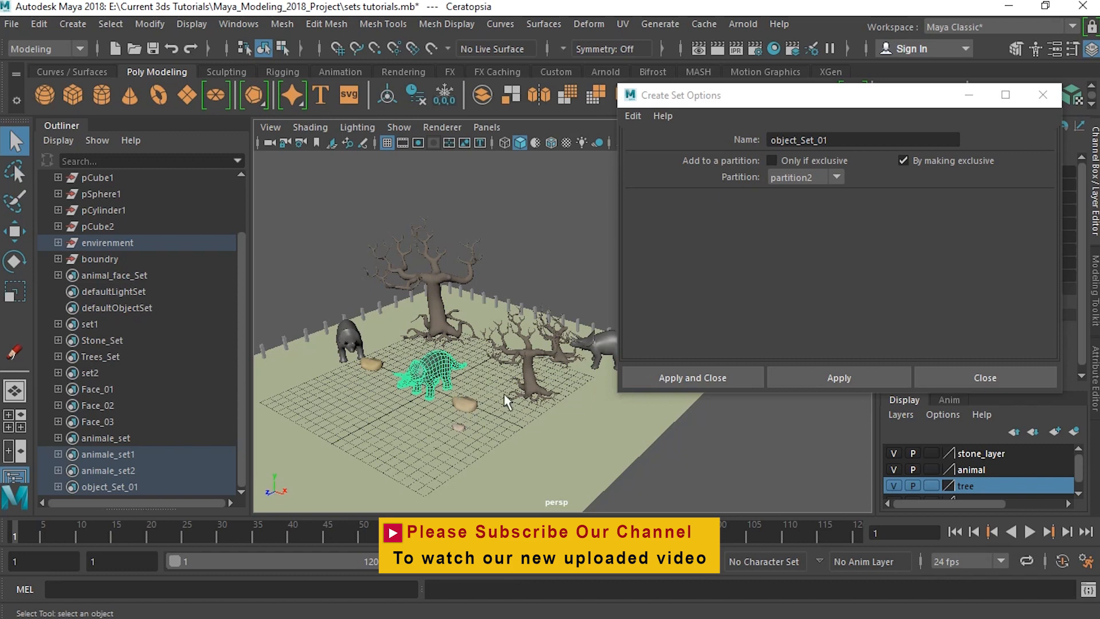
pyautogui.keyDown('shift'); pyautogui.click(539, 392); pyautogui.keyUp('shift')
pyautogui.keyDown('shift'); pyautogui.click(465, 404); pyautogui.keyUp('shift')
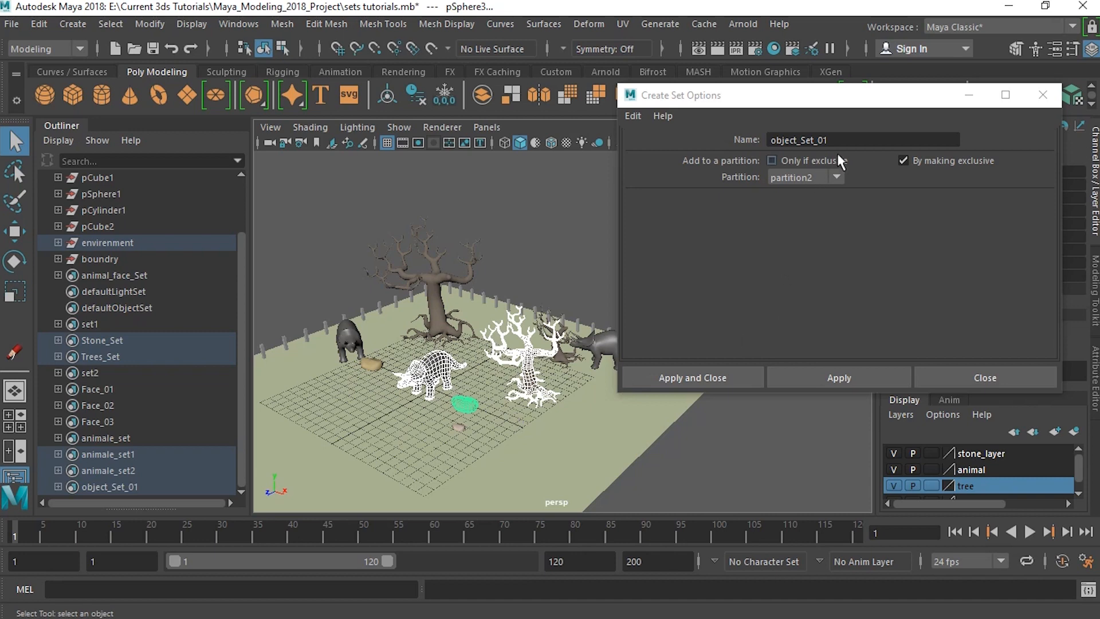
pyautogui.click(847, 136)
pyautogui.press('BackSpace')
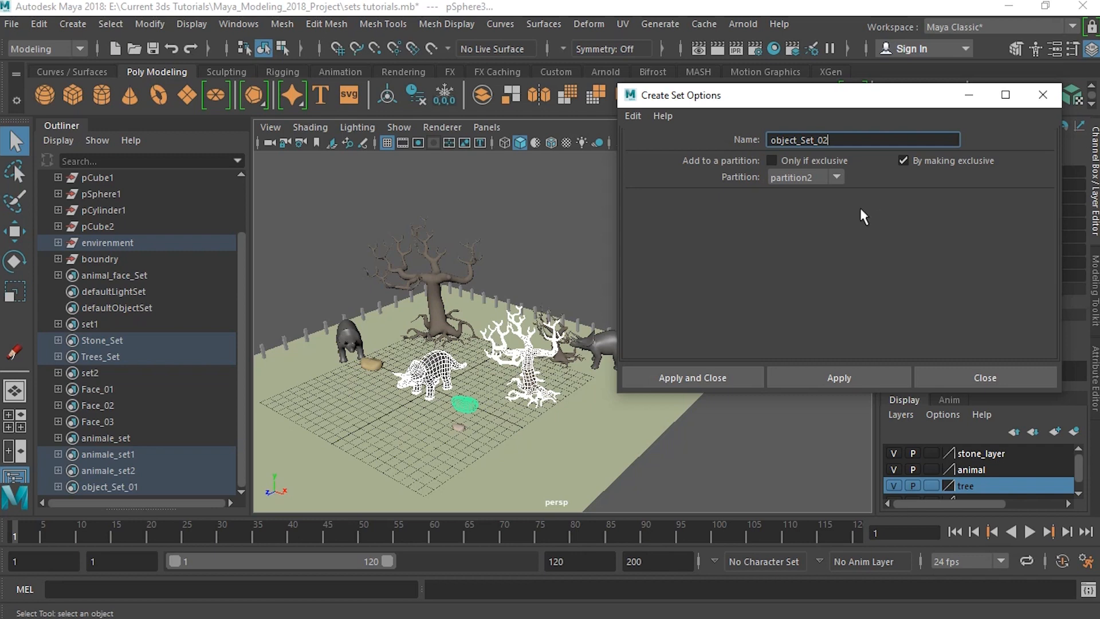
pyautogui.click(837, 380)
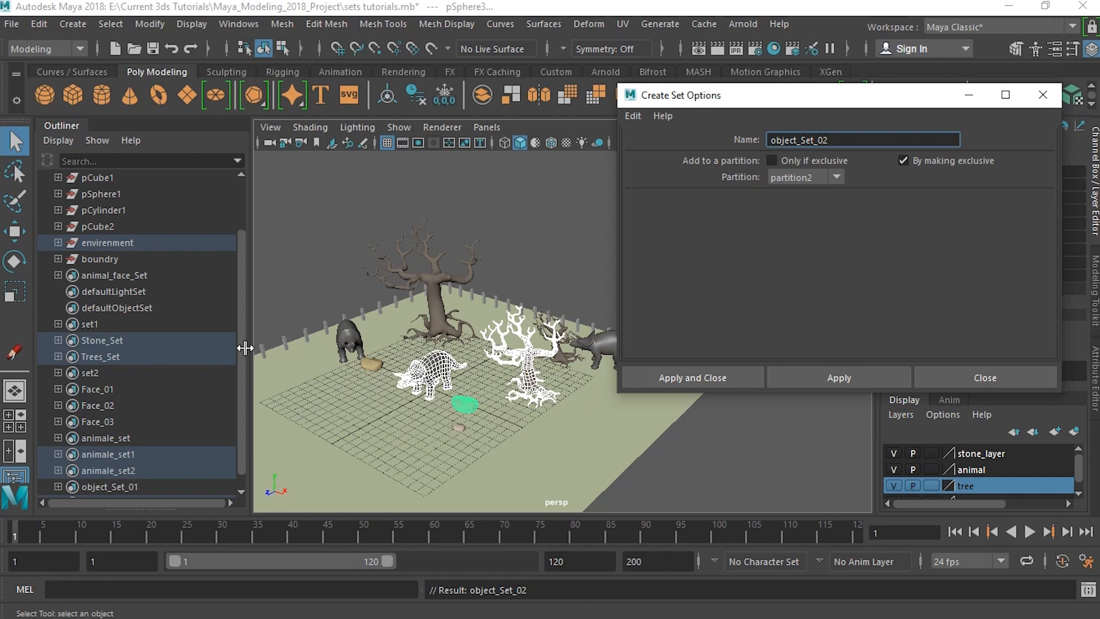
# Step: Select the set members of object_Set_01 and of object_Set_02 to compare them, and close the Create Set Options
pyautogui.scroll(-1, 236, 340)
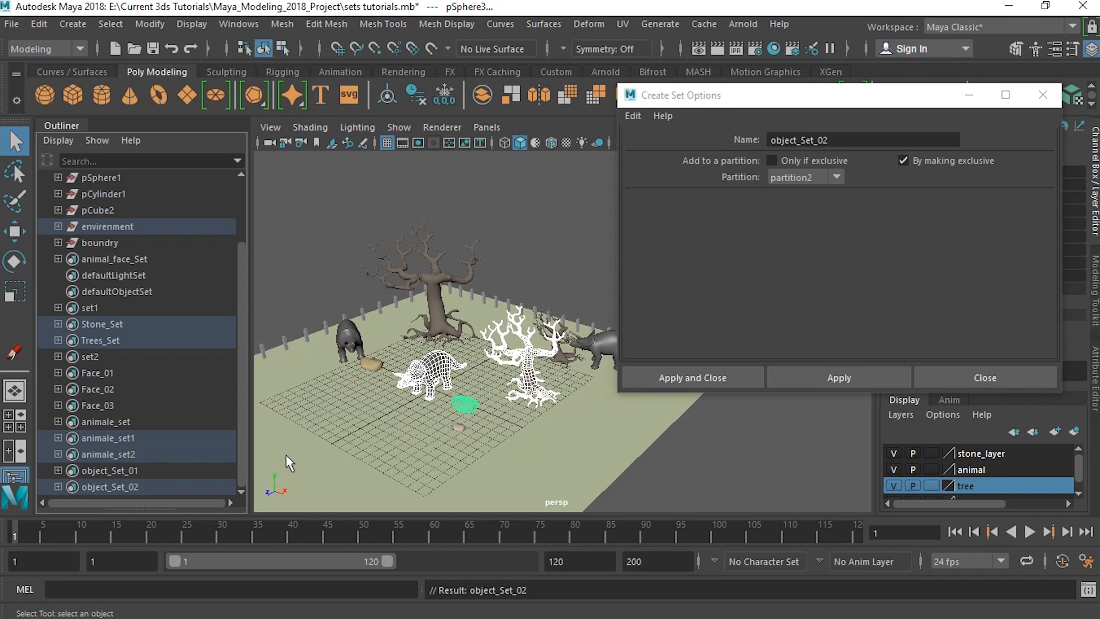
pyautogui.click(150, 467)
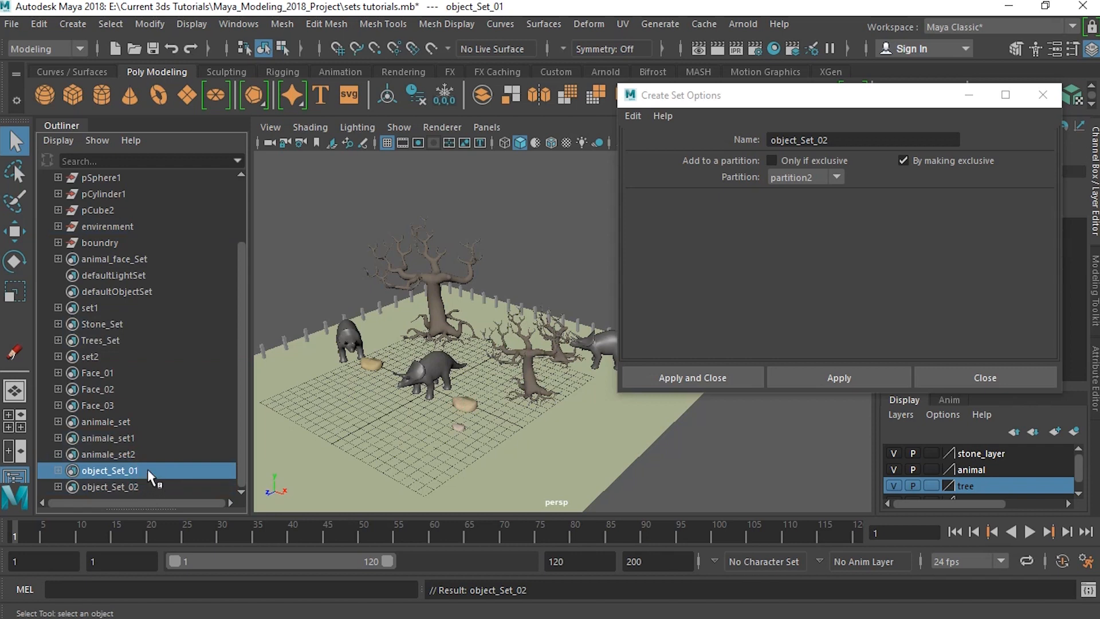
pyautogui.rightClick(147, 468)
pyautogui.click(231, 263)
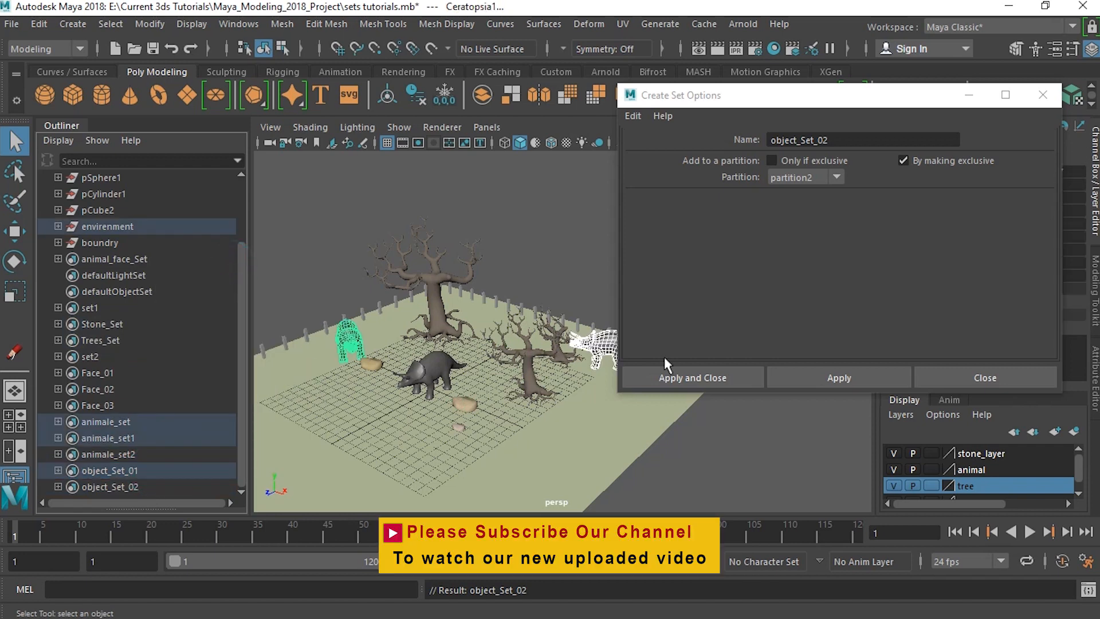
pyautogui.click(175, 487)
pyautogui.rightClick(175, 486)
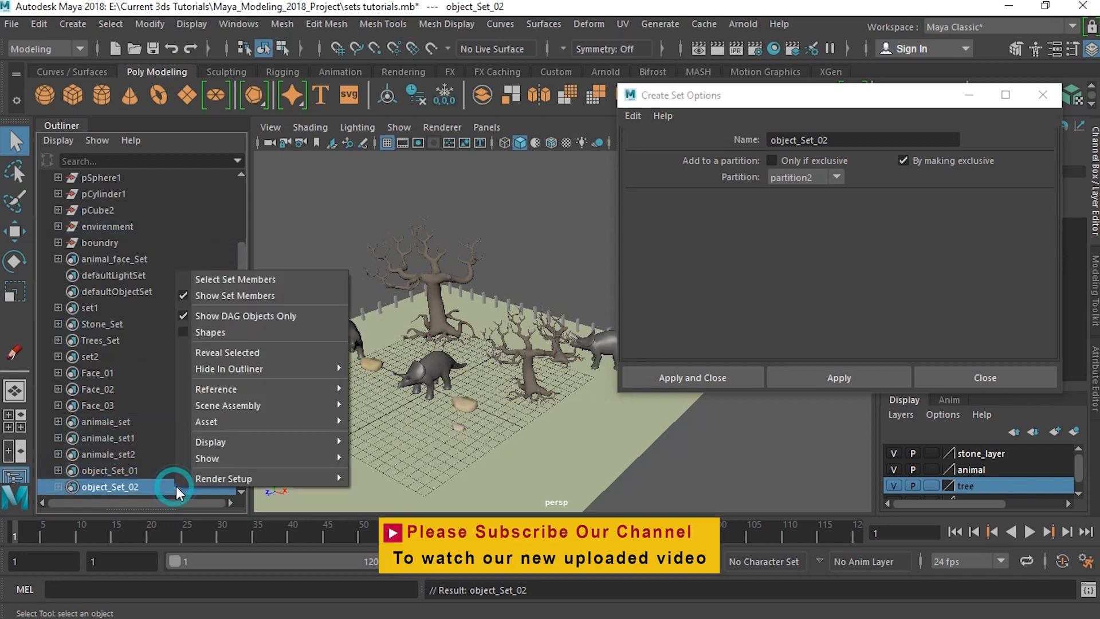
pyautogui.click(240, 282)
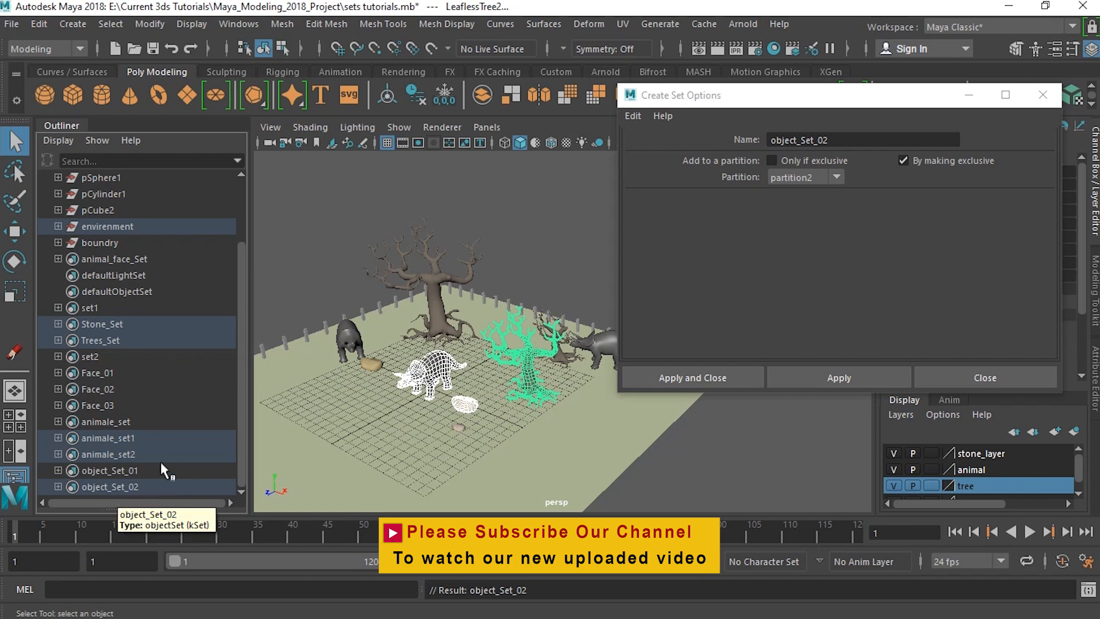
pyautogui.click(140, 470)
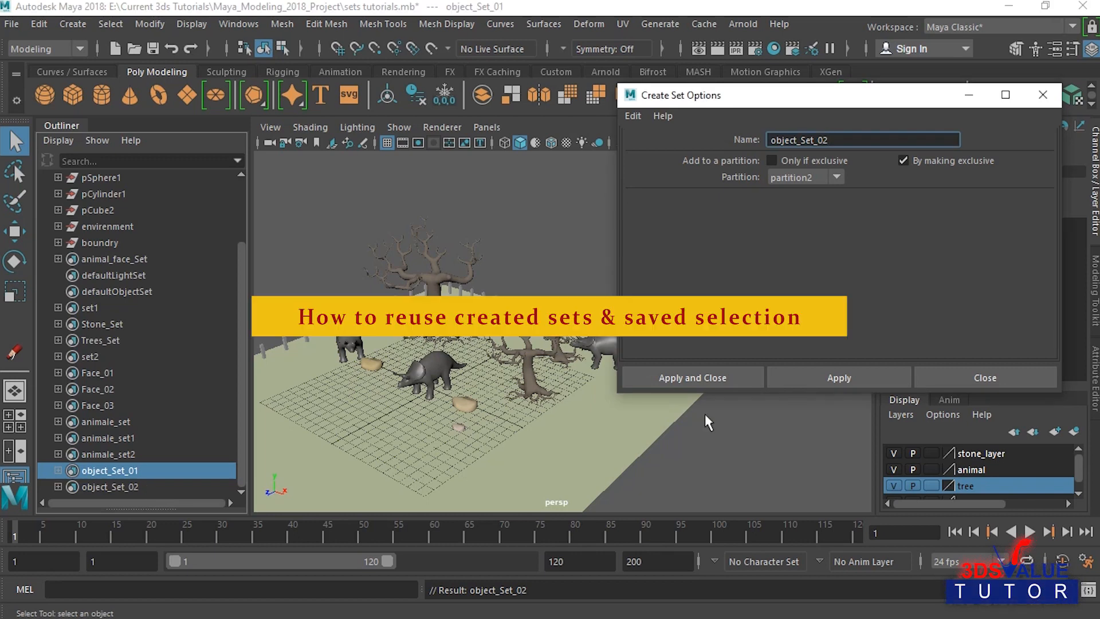
pyautogui.click(1040, 95)
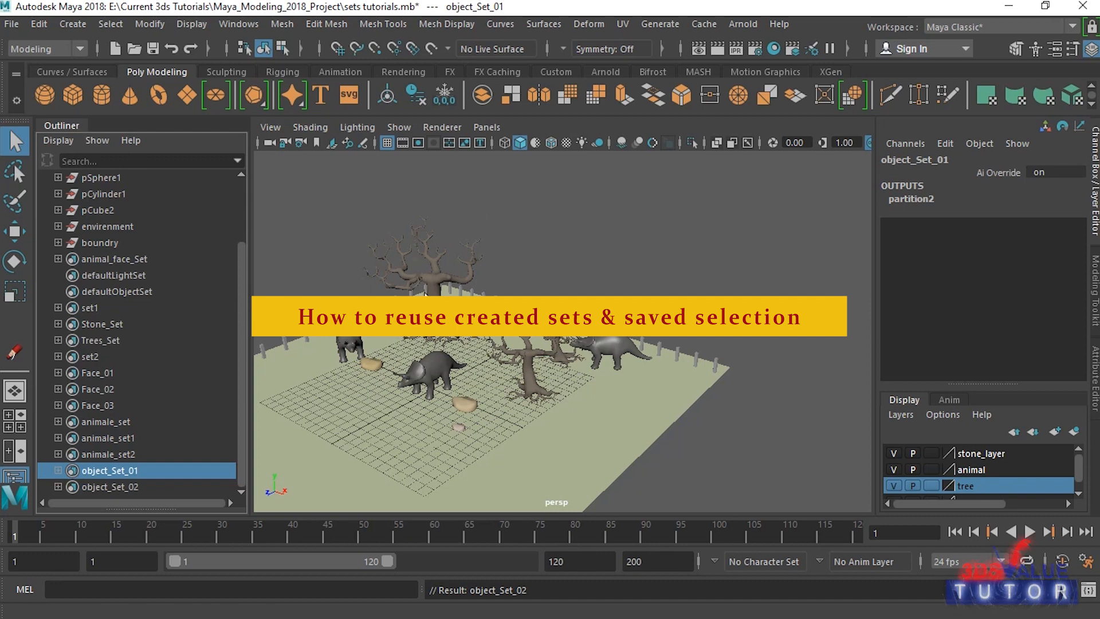
pyautogui.scroll(5, 517, 384)
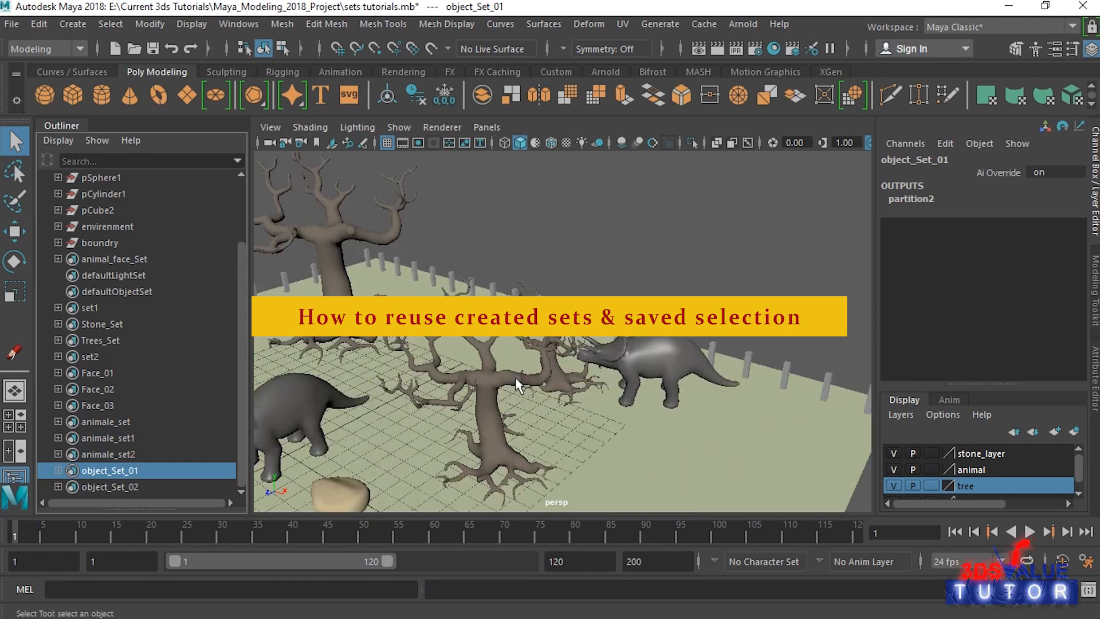
pyautogui.keyDown('alt'); pyautogui.moveTo(515, 377); pyautogui.dragTo(578, 361); pyautogui.keyUp('alt')
pyautogui.keyDown('alt'); pyautogui.moveTo(686, 356); pyautogui.dragTo(605, 377); pyautogui.keyUp('alt')
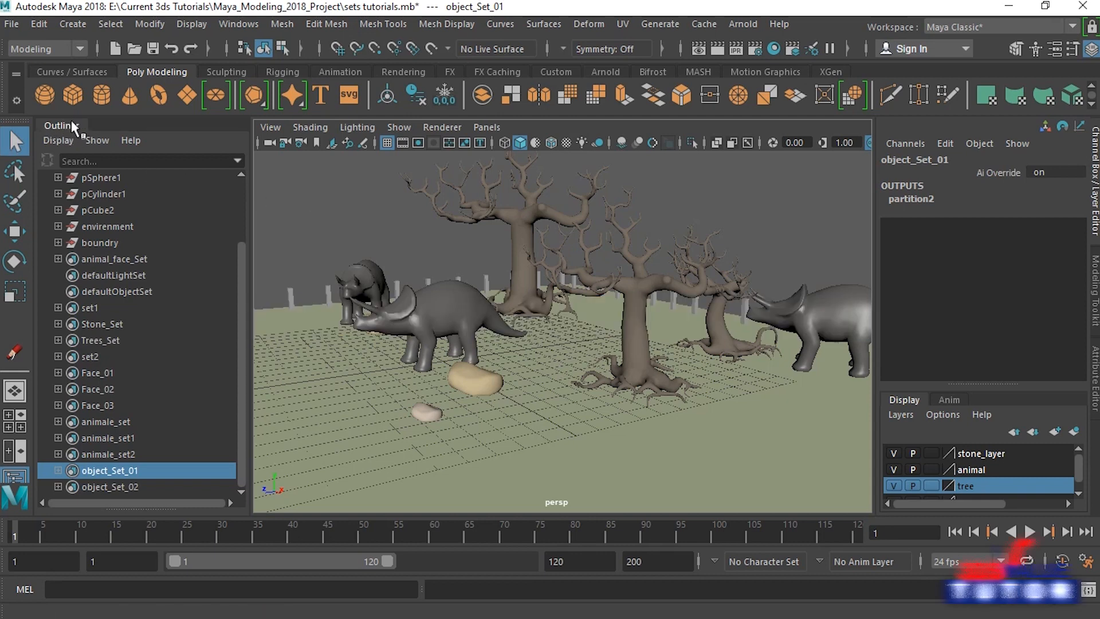
pyautogui.click(240, 24)
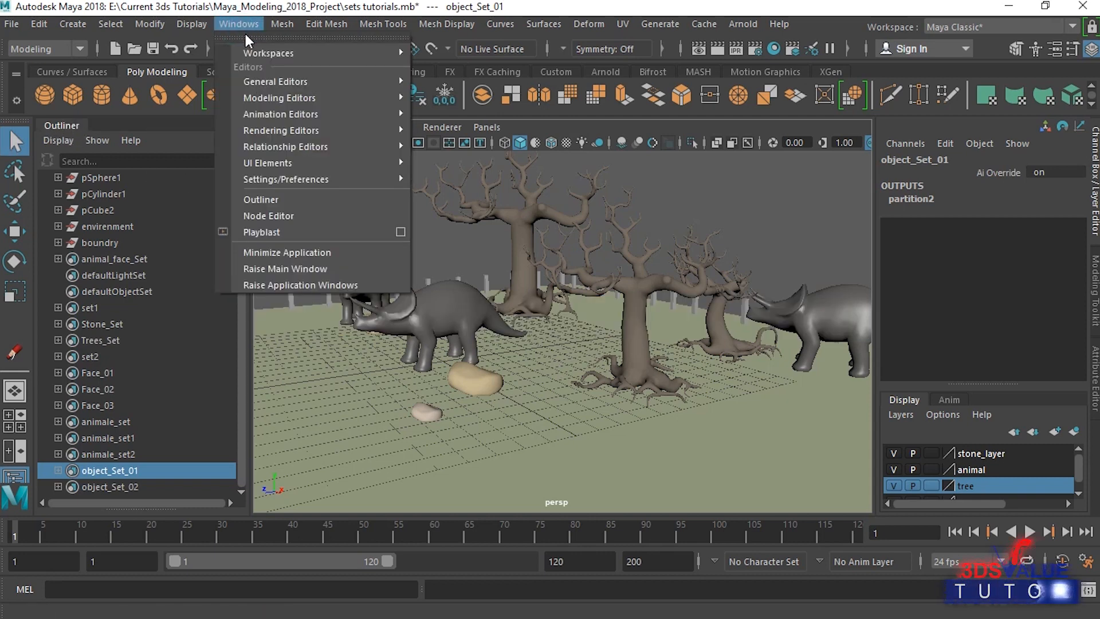
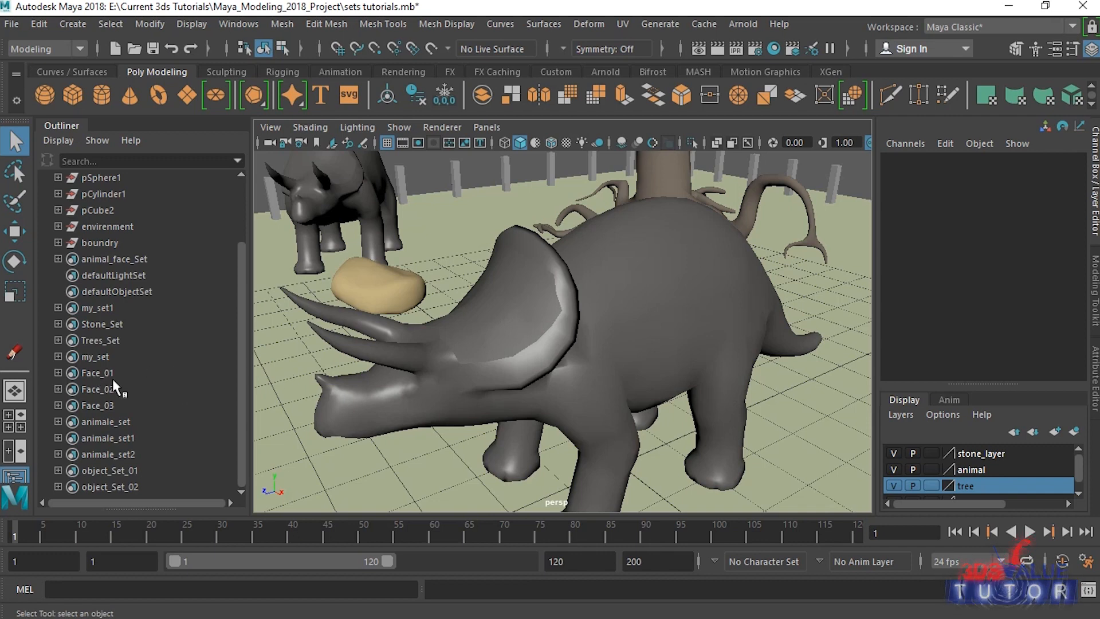
# Step: Select the set members of Face_01, Face_02 and Face_03 one after another to inspect their saved faces
pyautogui.click(97, 373)
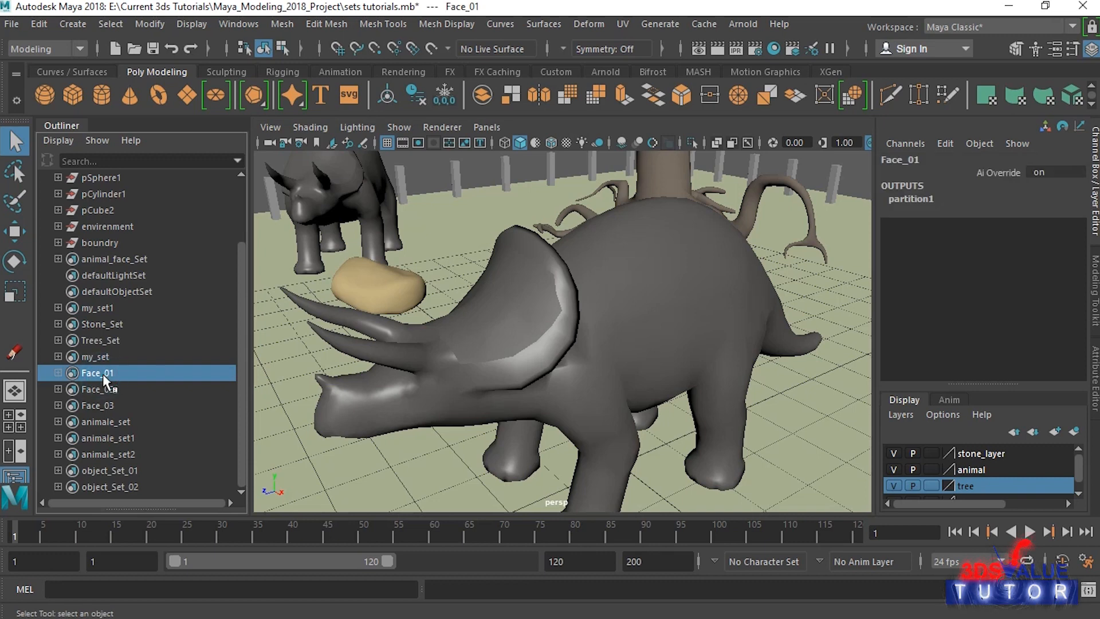
pyautogui.rightClick(101, 373)
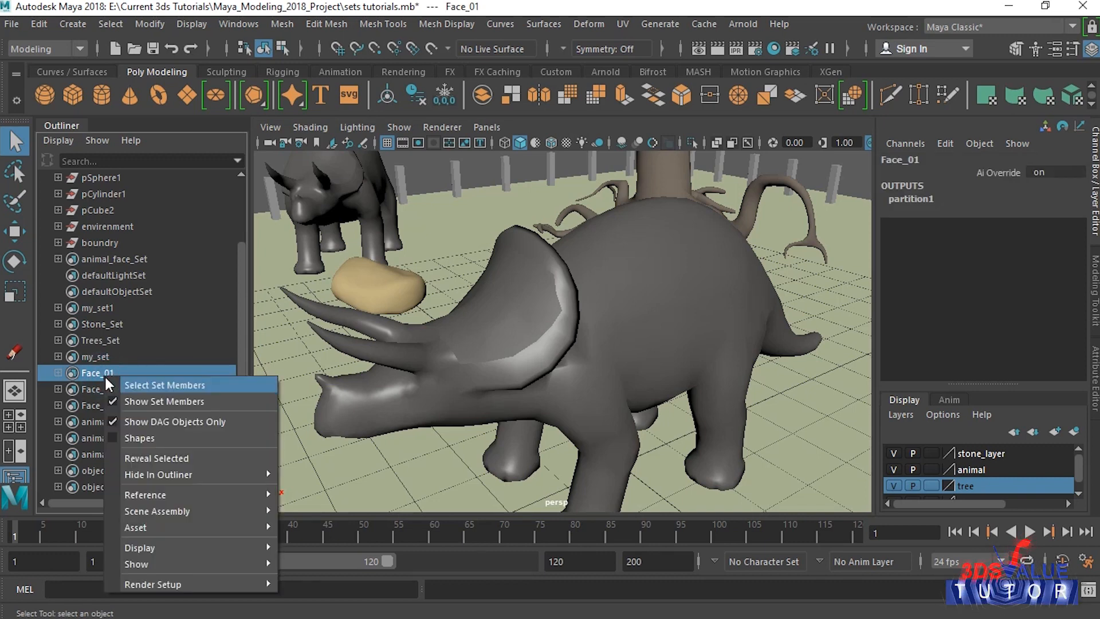
pyautogui.click(166, 386)
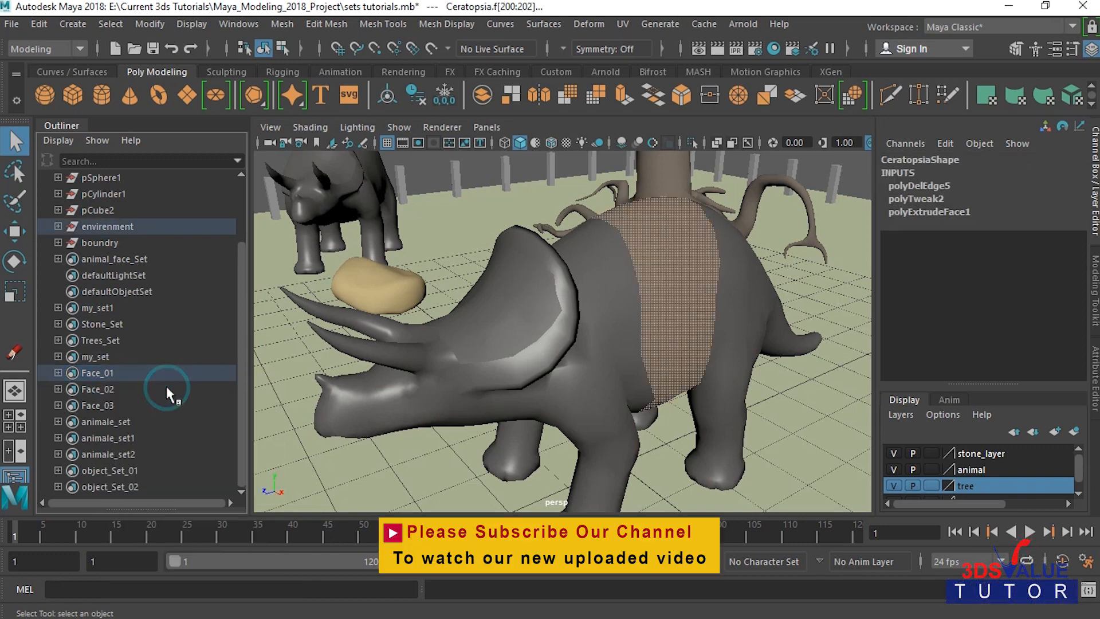
pyautogui.click(120, 391)
pyautogui.rightClick(119, 392)
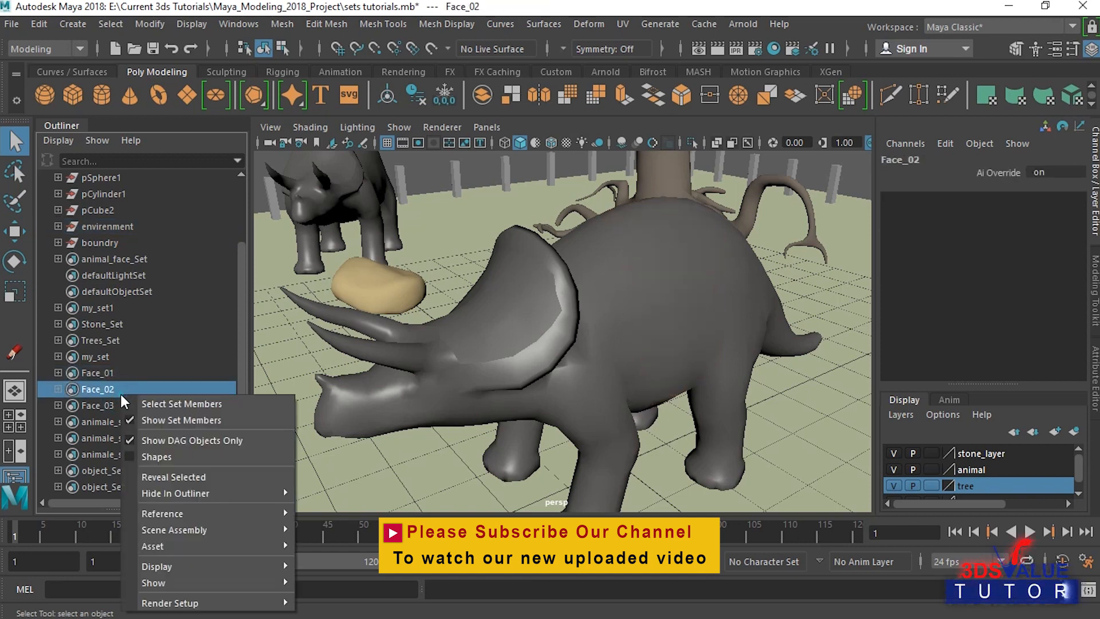
pyautogui.click(166, 404)
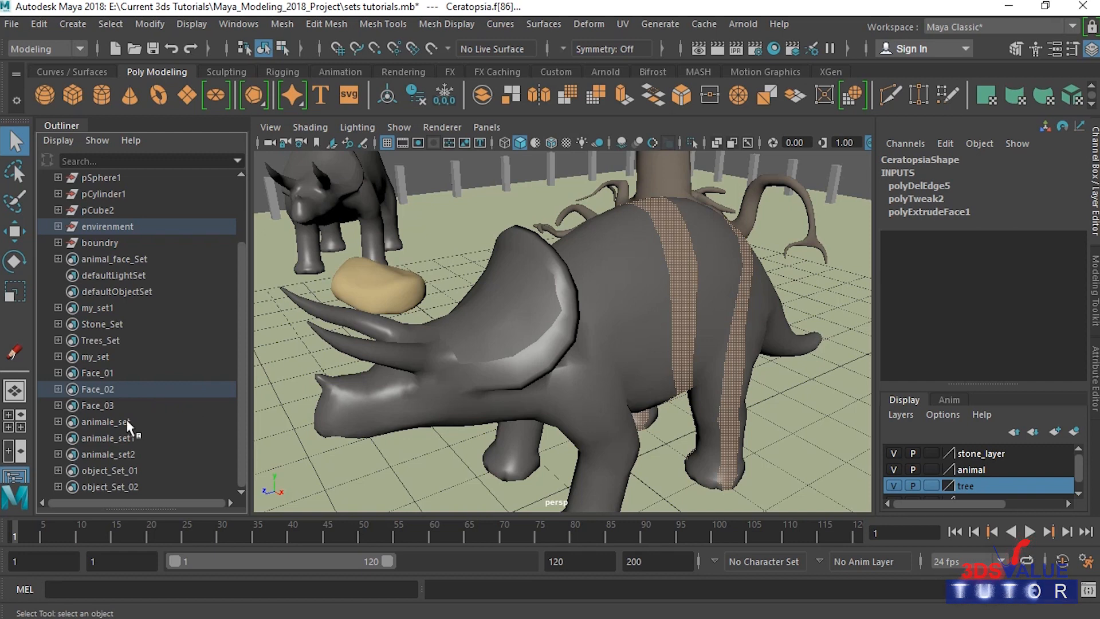
pyautogui.click(106, 404)
pyautogui.rightClick(106, 405)
pyautogui.click(164, 414)
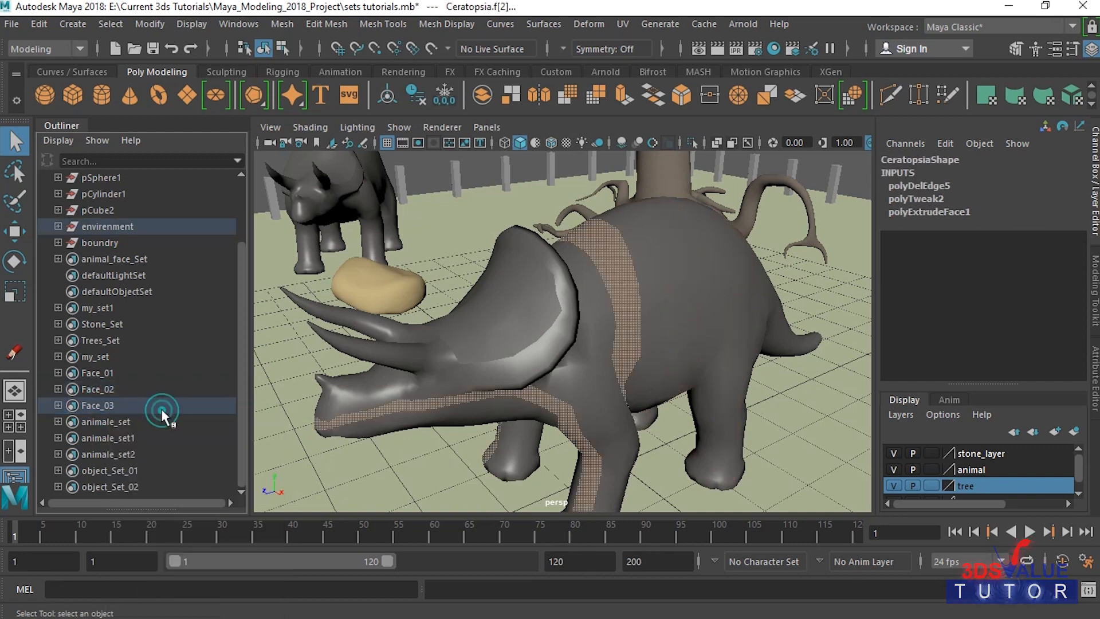
# Step: Select the set members of animale_set2 and of object_Set_01 to inspect the objects they hold
pyautogui.click(120, 454)
pyautogui.rightClick(119, 455)
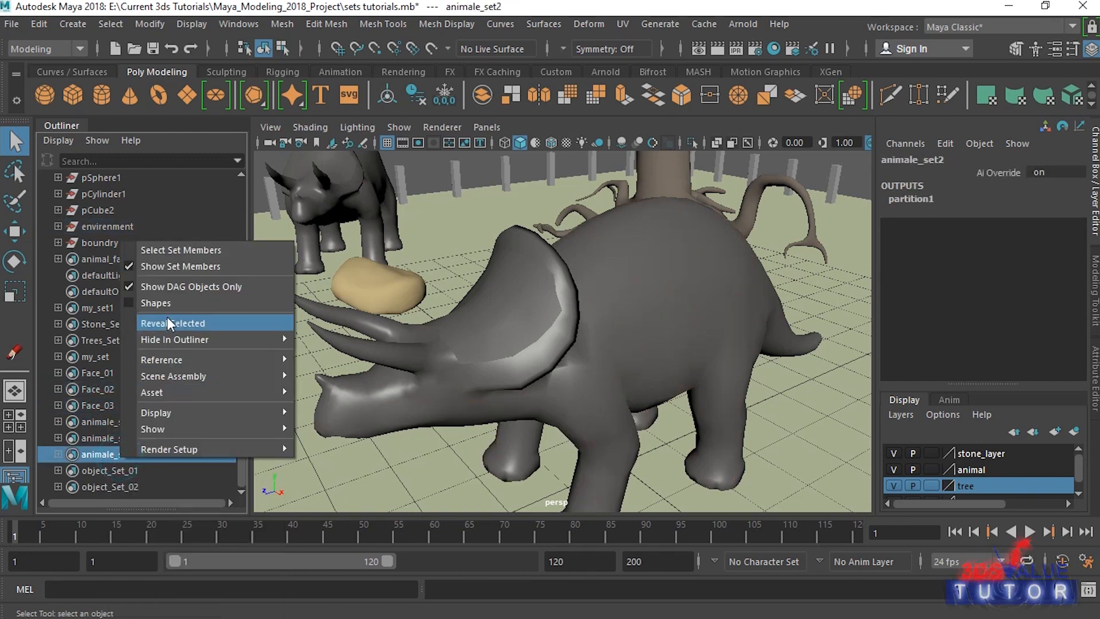
pyautogui.click(191, 249)
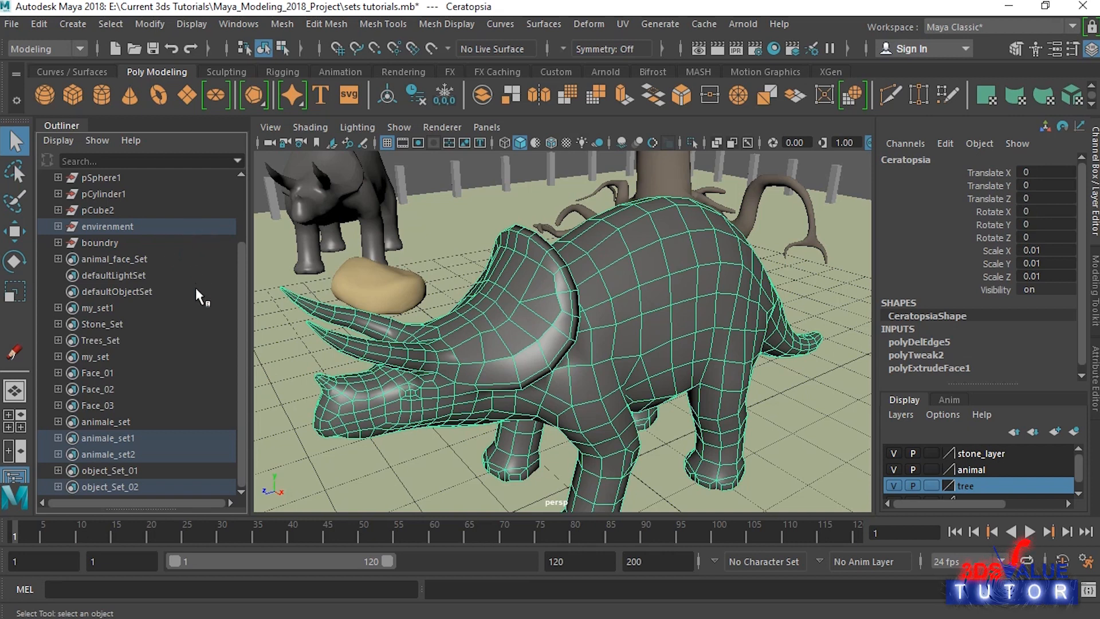
pyautogui.click(116, 465)
pyautogui.rightClick(118, 466)
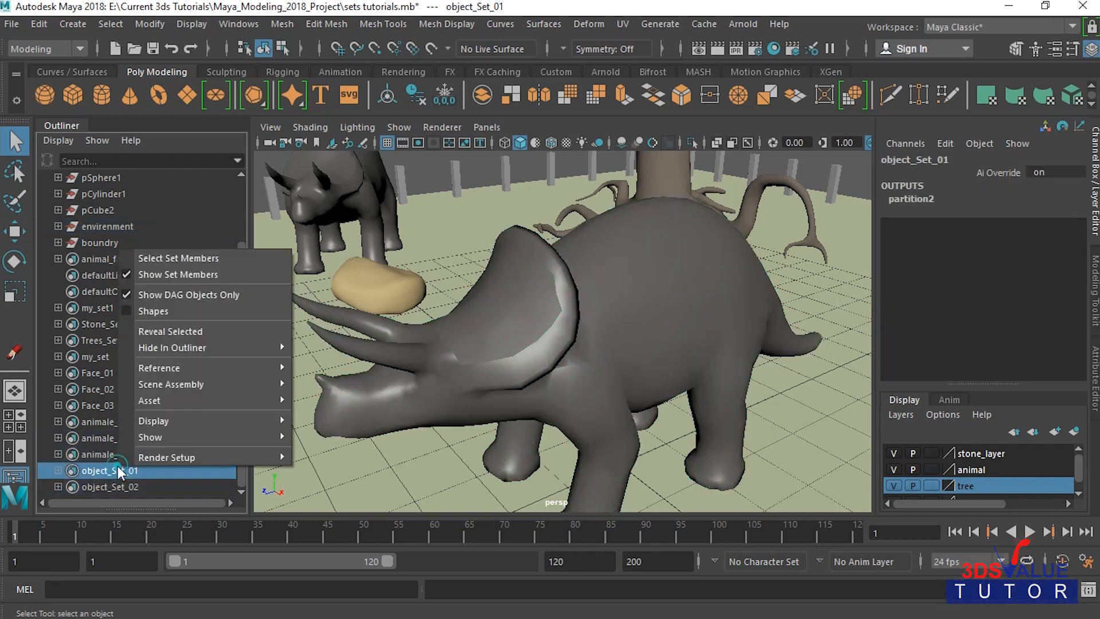
pyautogui.click(189, 259)
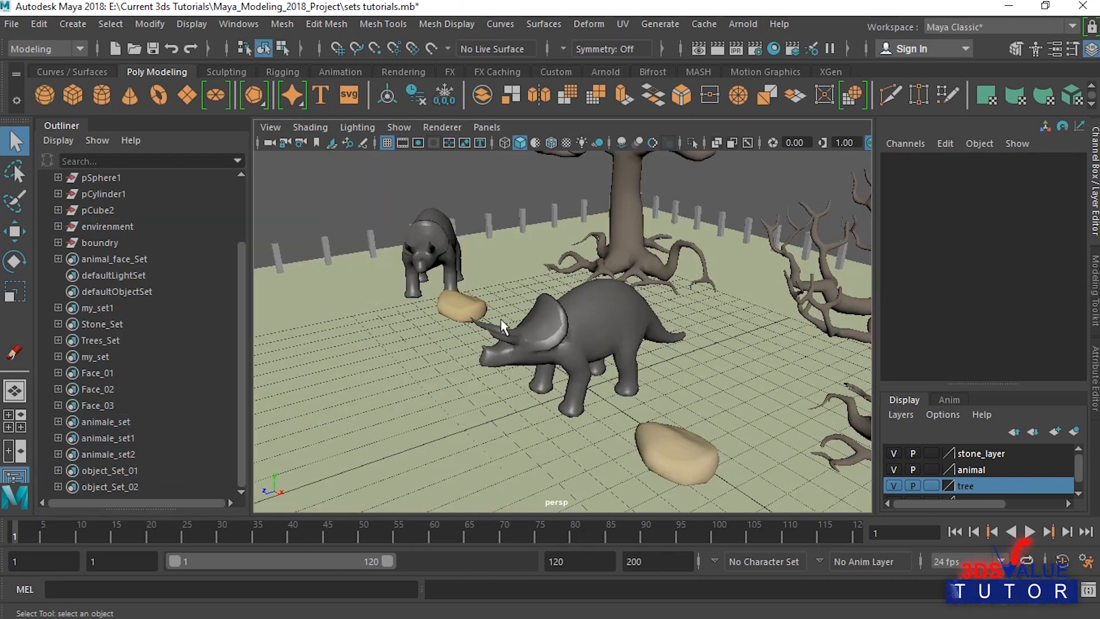
# Step: Collapse the Outliner, select all trees through the quick select set Trees_Set, and clear the selection
pyautogui.click(84, 127)
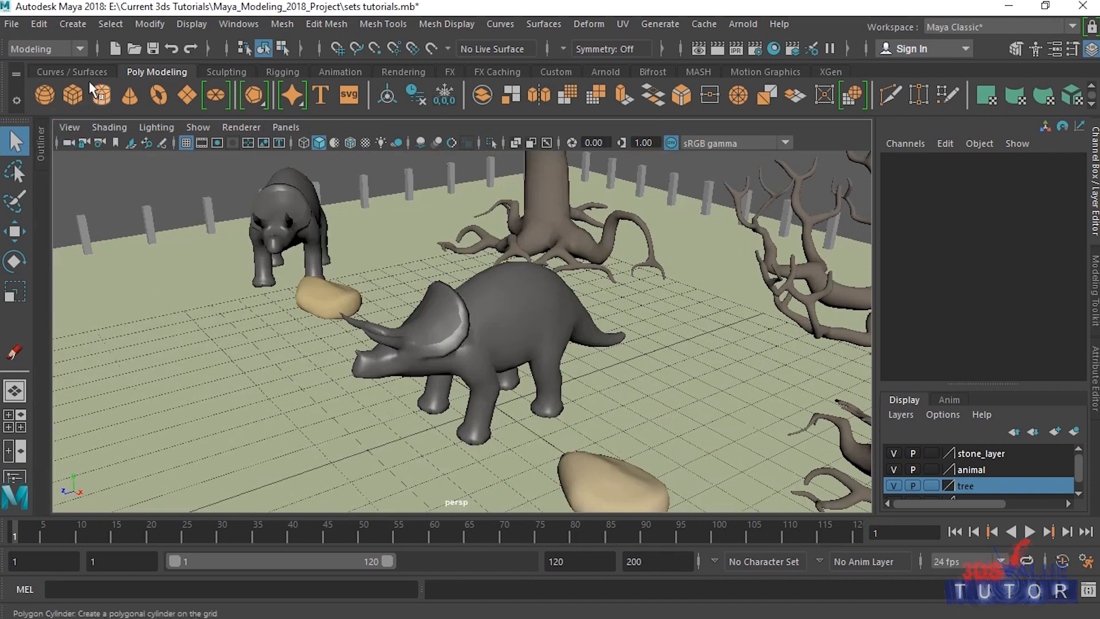
pyautogui.click(111, 24)
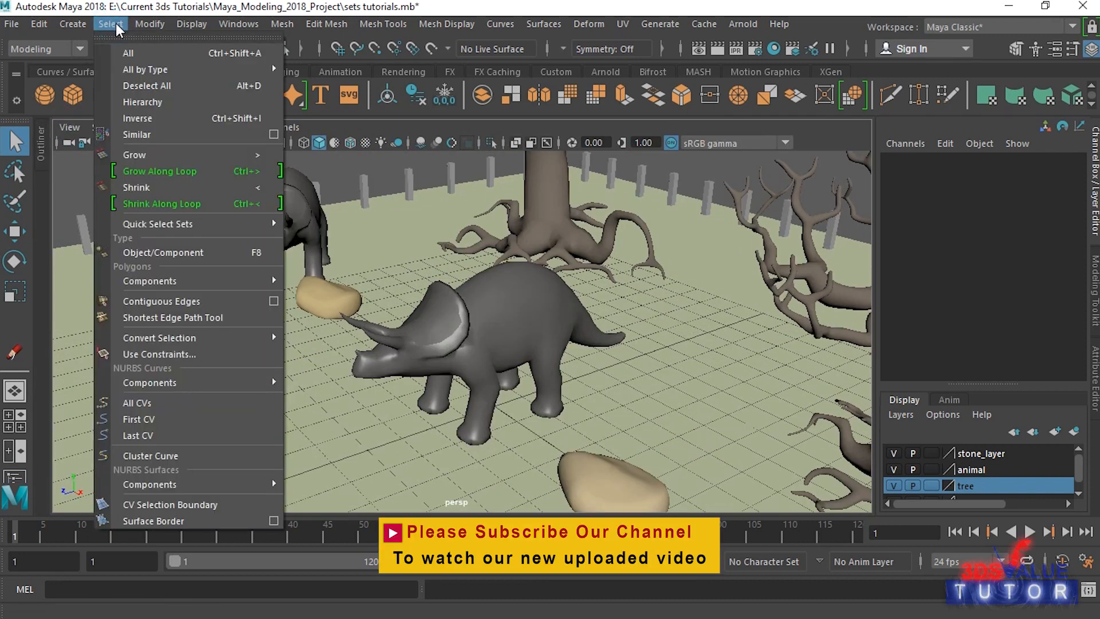
pyautogui.moveTo(213, 227)
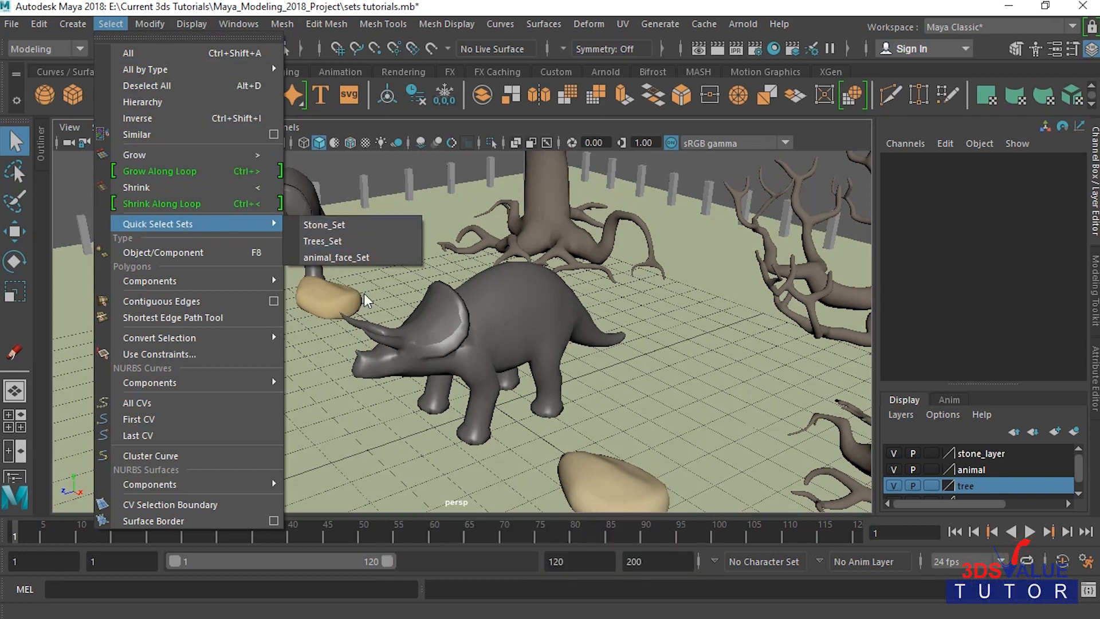
pyautogui.click(362, 239)
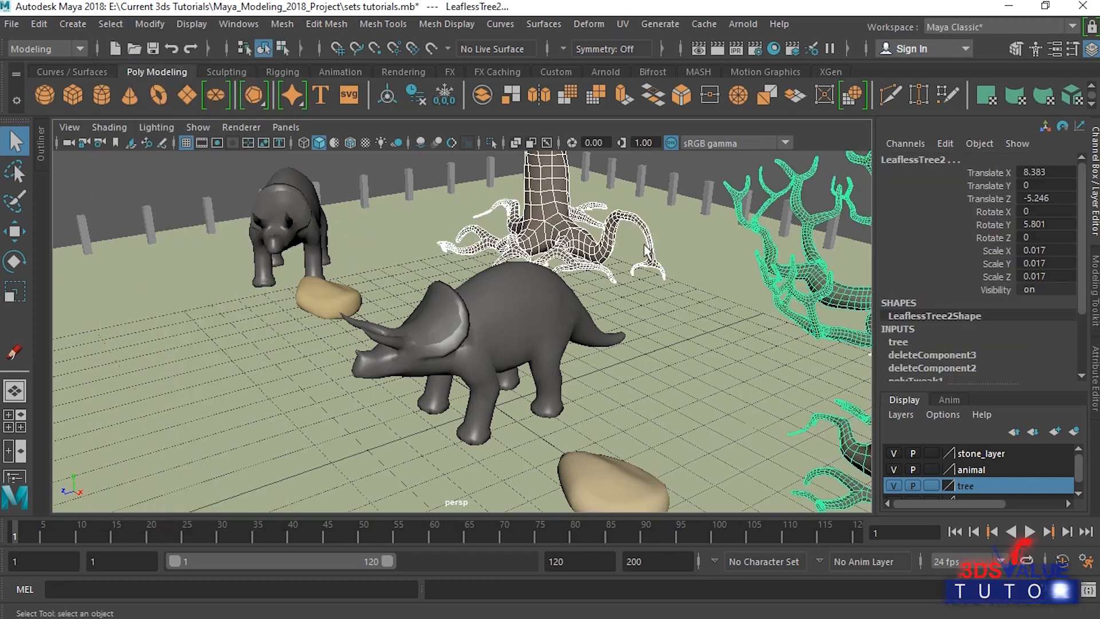
pyautogui.click(651, 370)
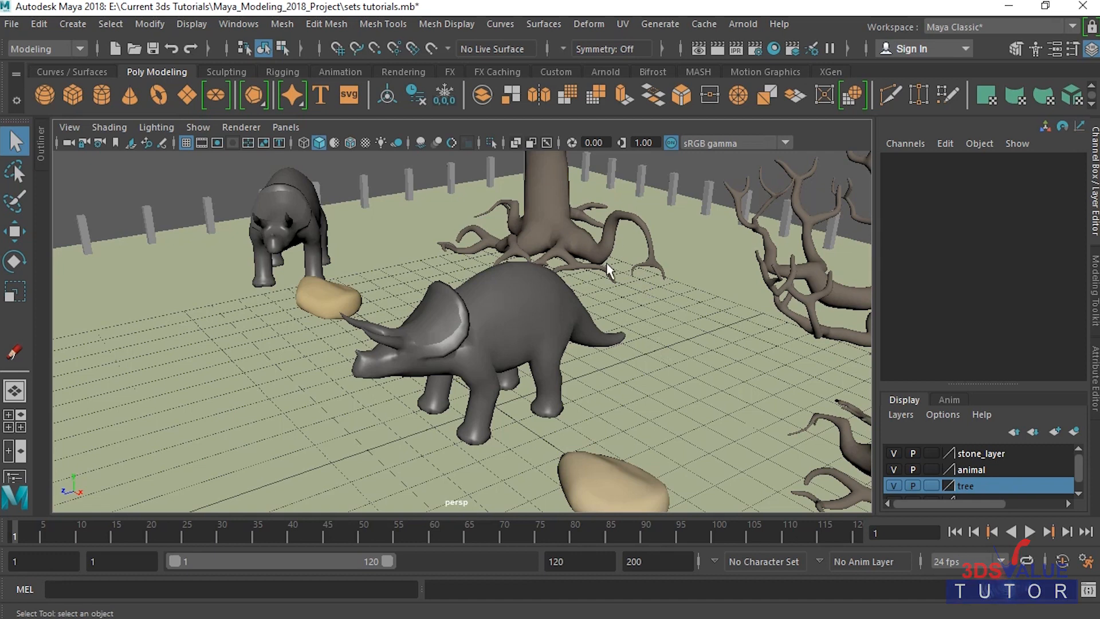
# Step: Recall the saved trees and animal face selections from their shelf shortcuts, clear the selection and restore the modeling tools on the shelf
pyautogui.click(1091, 107)
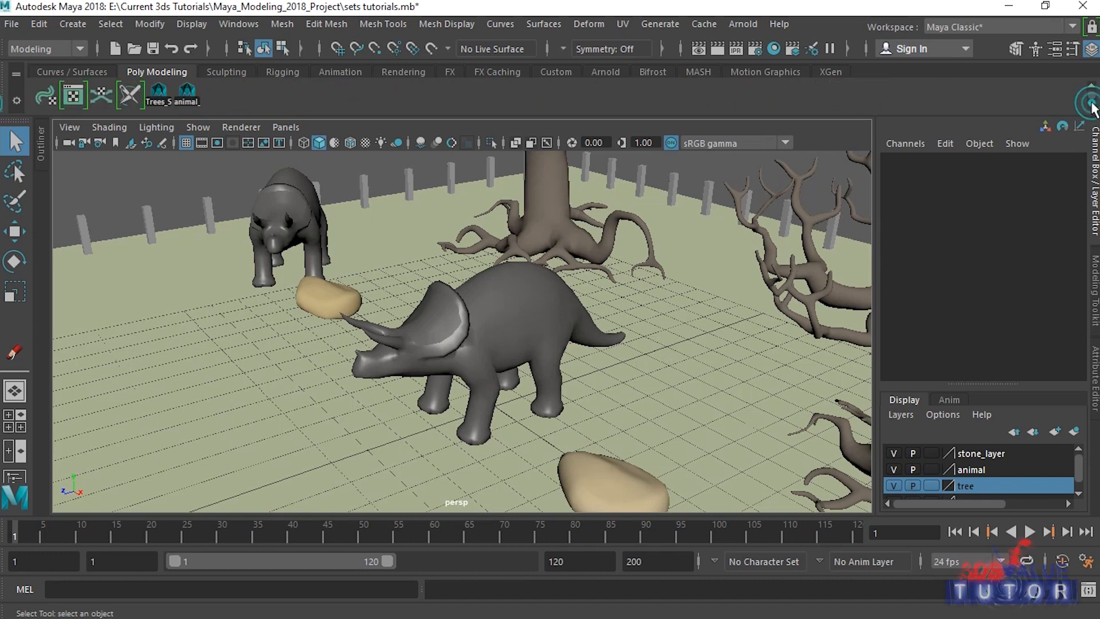
pyautogui.click(160, 95)
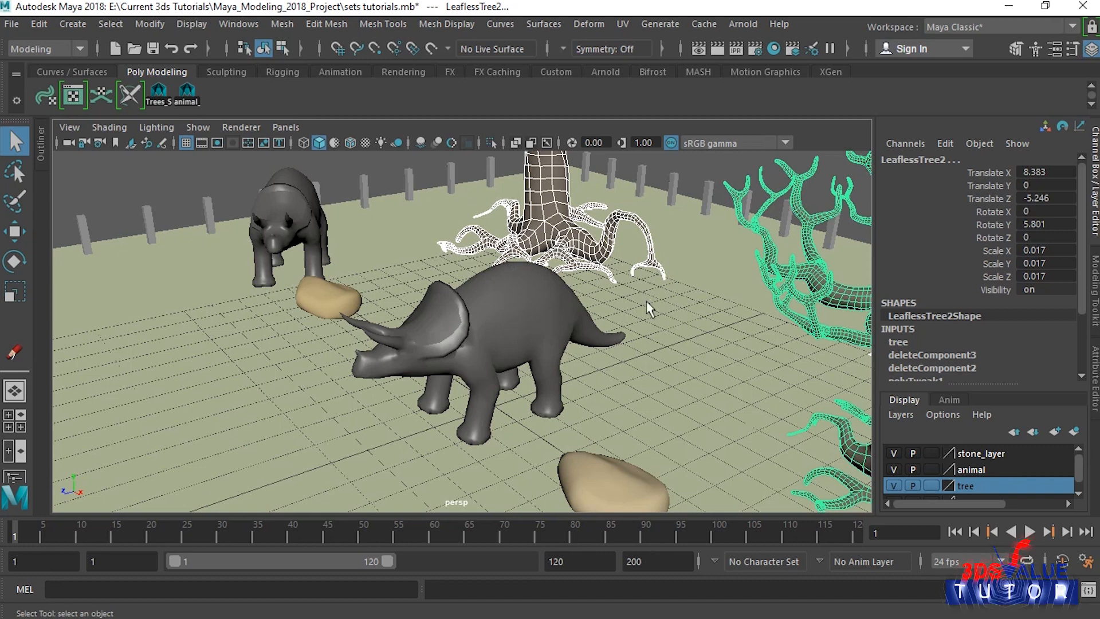
pyautogui.click(187, 92)
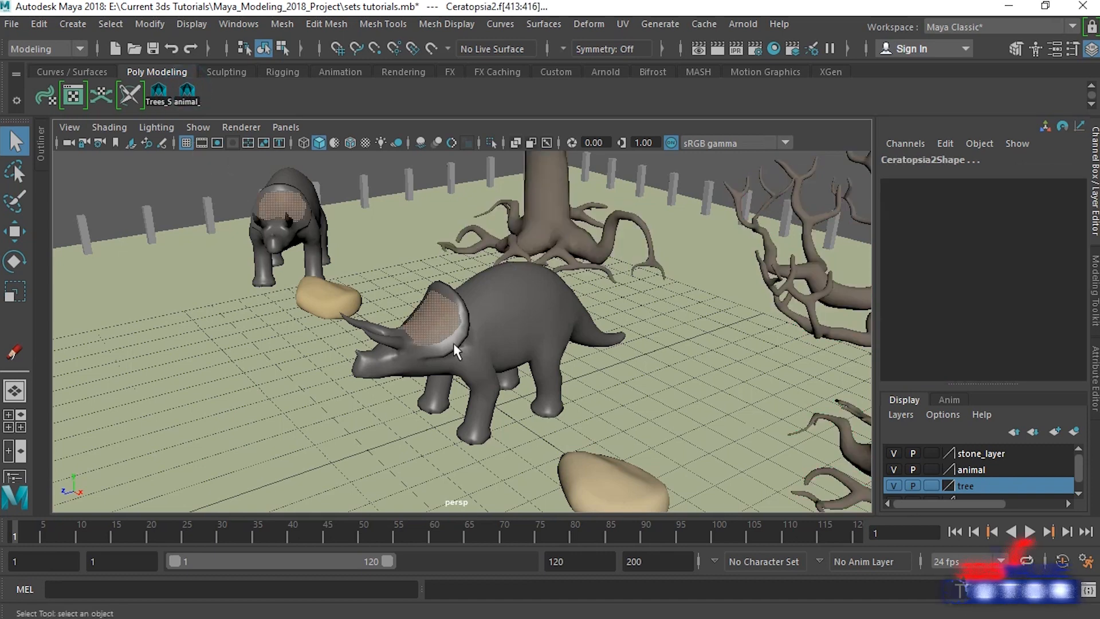
pyautogui.click(290, 354)
pyautogui.click(1092, 88)
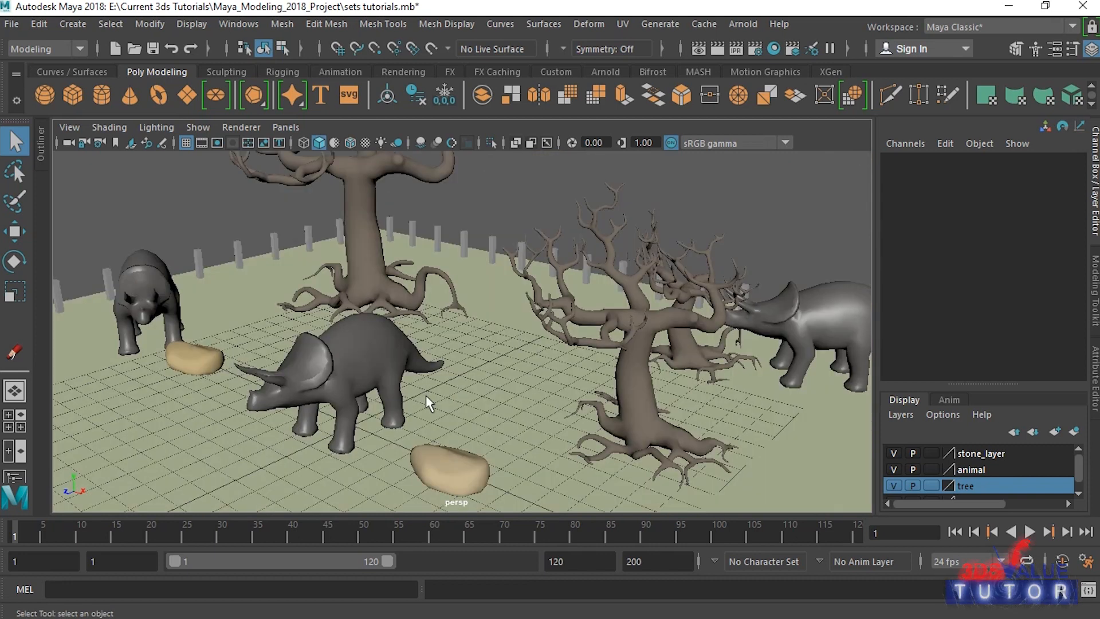
# Step: Open the Relationship Editor for set editing and select the set members of Trees_Set
pyautogui.click(242, 25)
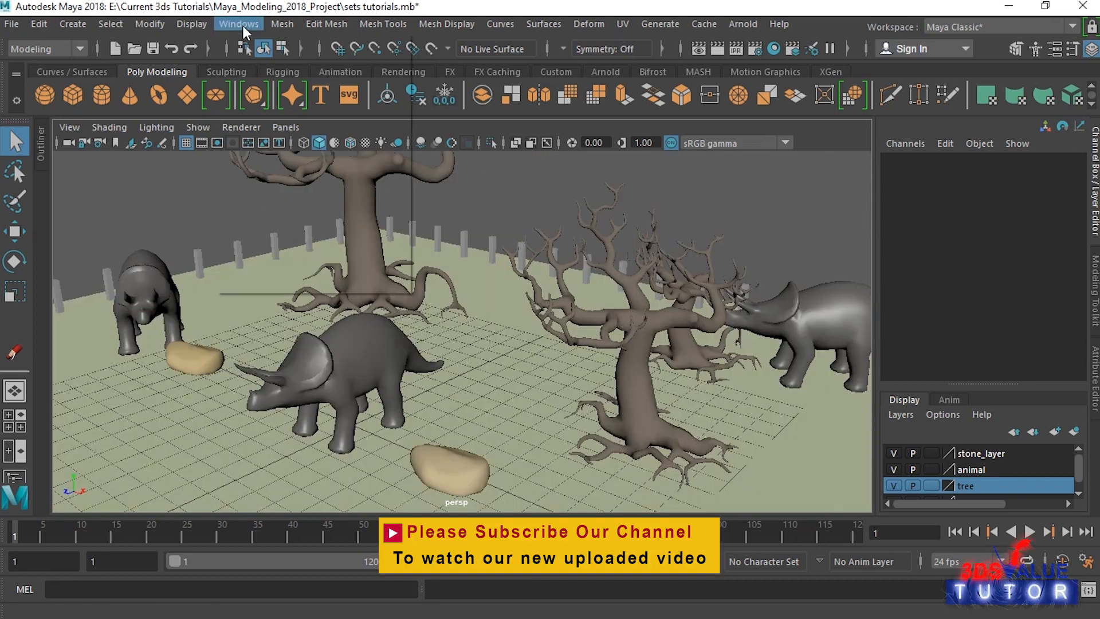
pyautogui.moveTo(274, 148)
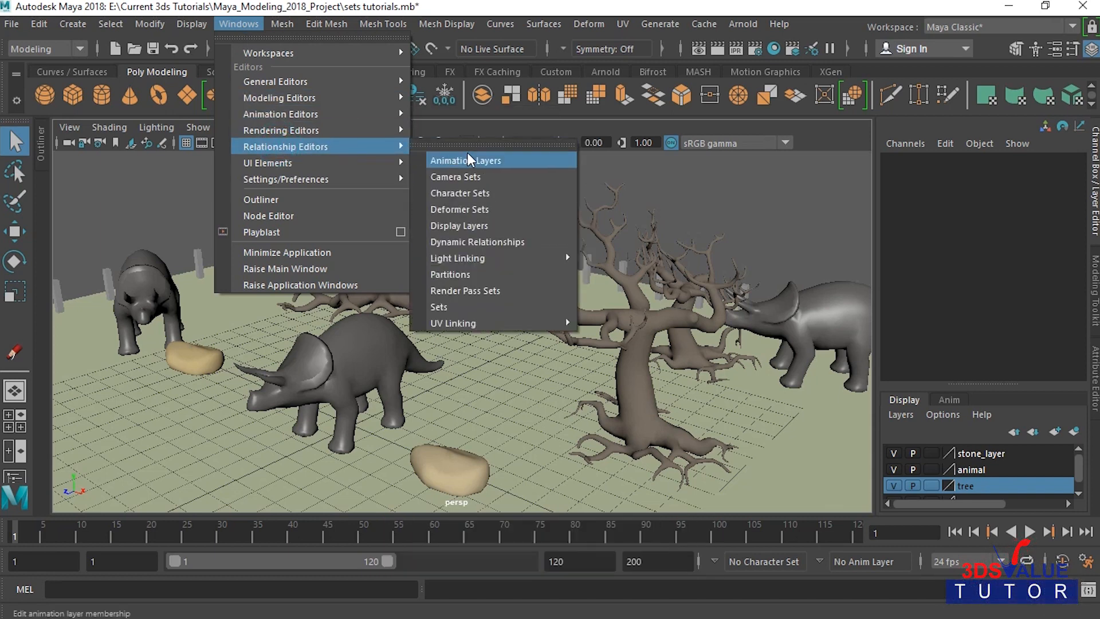
pyautogui.click(498, 306)
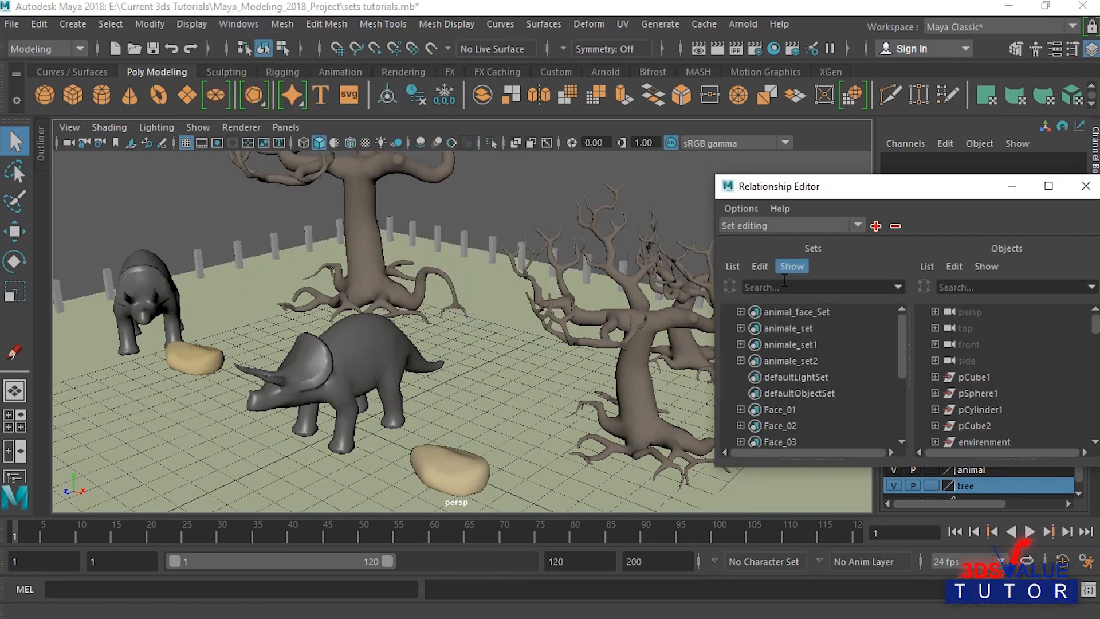
pyautogui.scroll(-3, 794, 381)
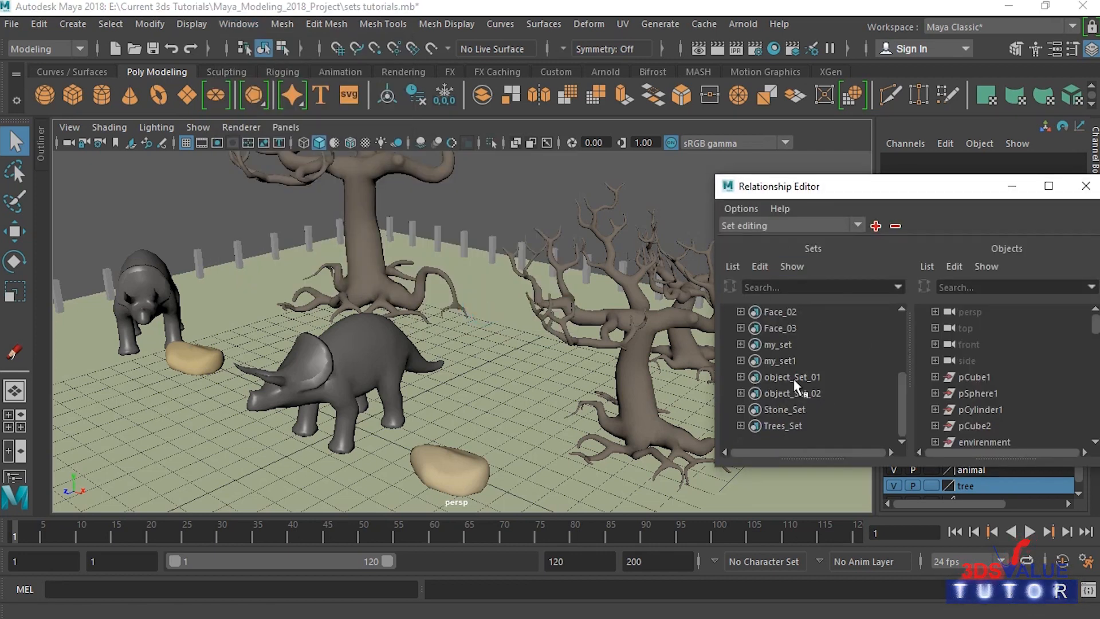
pyautogui.click(778, 425)
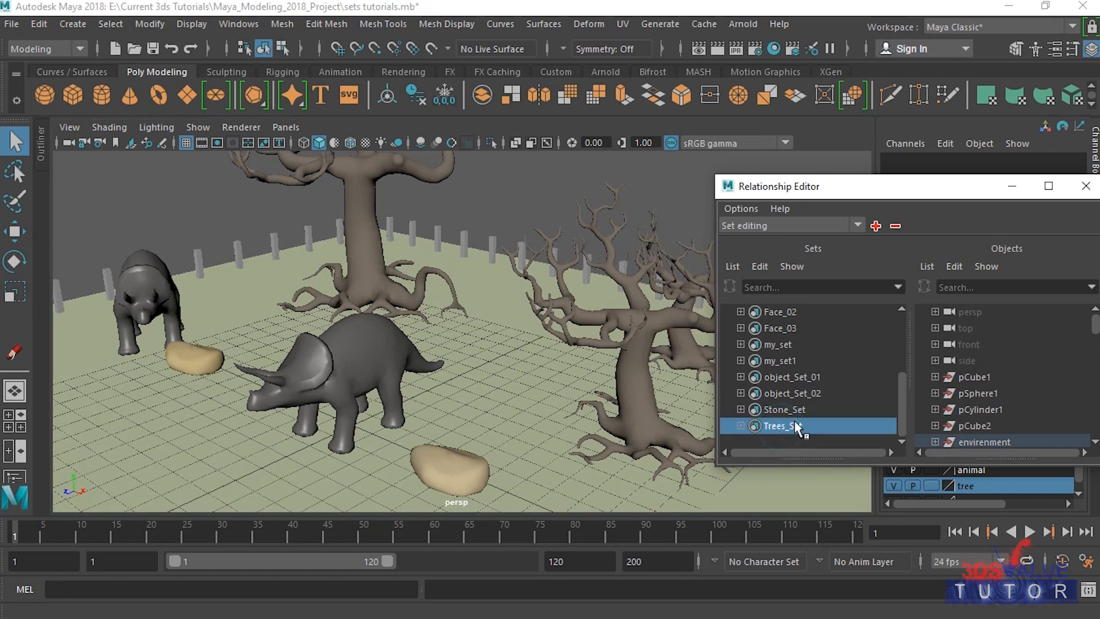
pyautogui.click(762, 264)
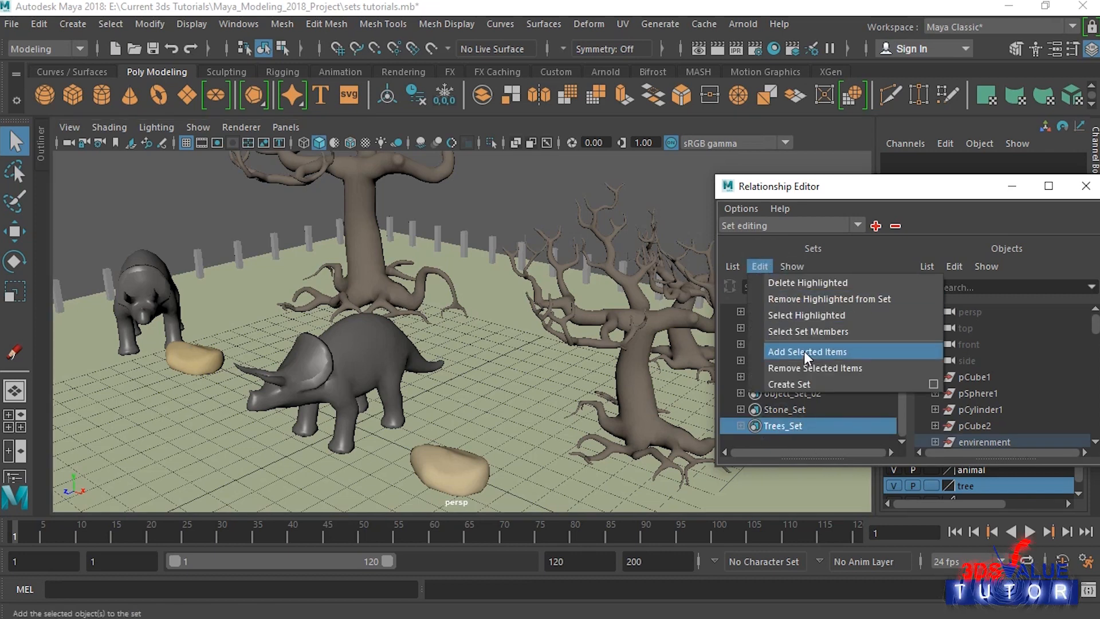
pyautogui.click(801, 332)
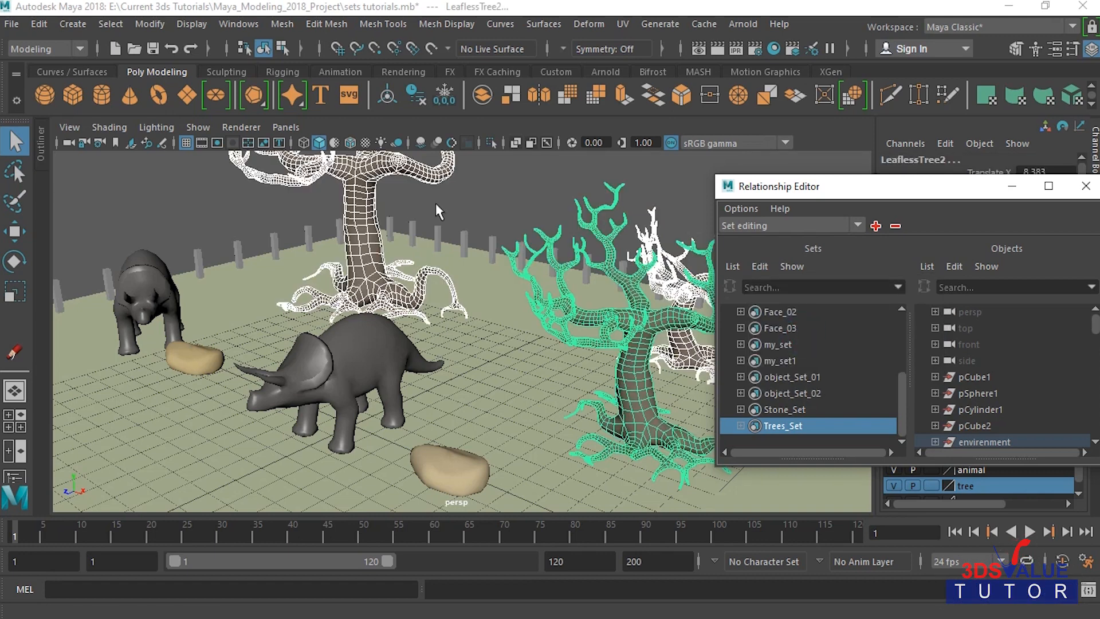
# Step: Select the set members of my_set1, object_Set_01 and object_Set_02 one after another in the Relationship Editor, and highlight Stone_Set
pyautogui.click(864, 358)
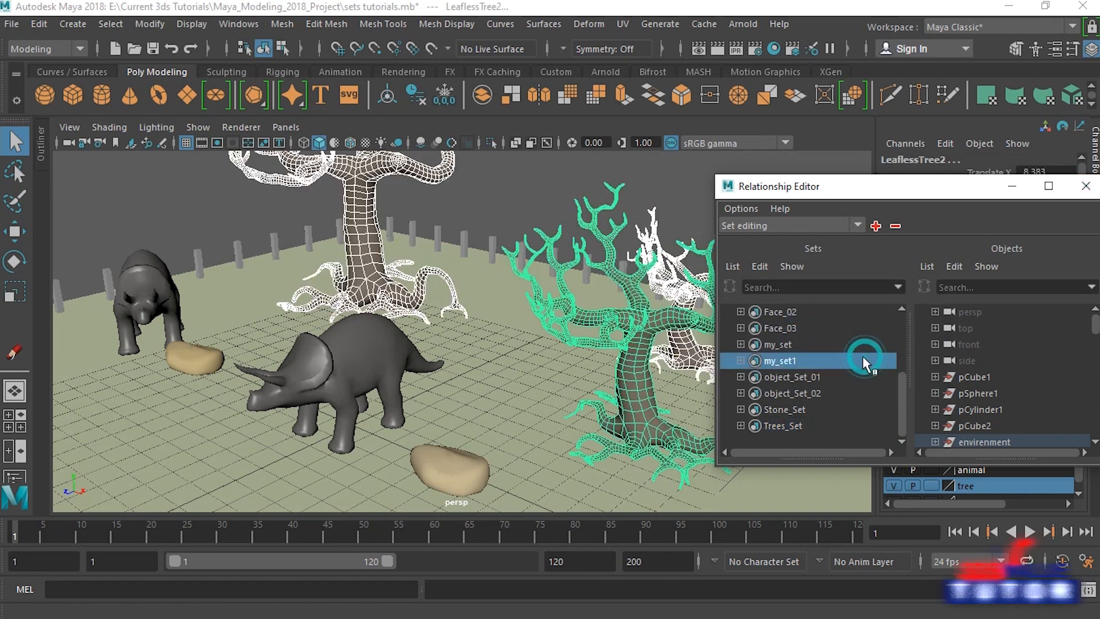
pyautogui.click(470, 439)
pyautogui.rightClick(807, 361)
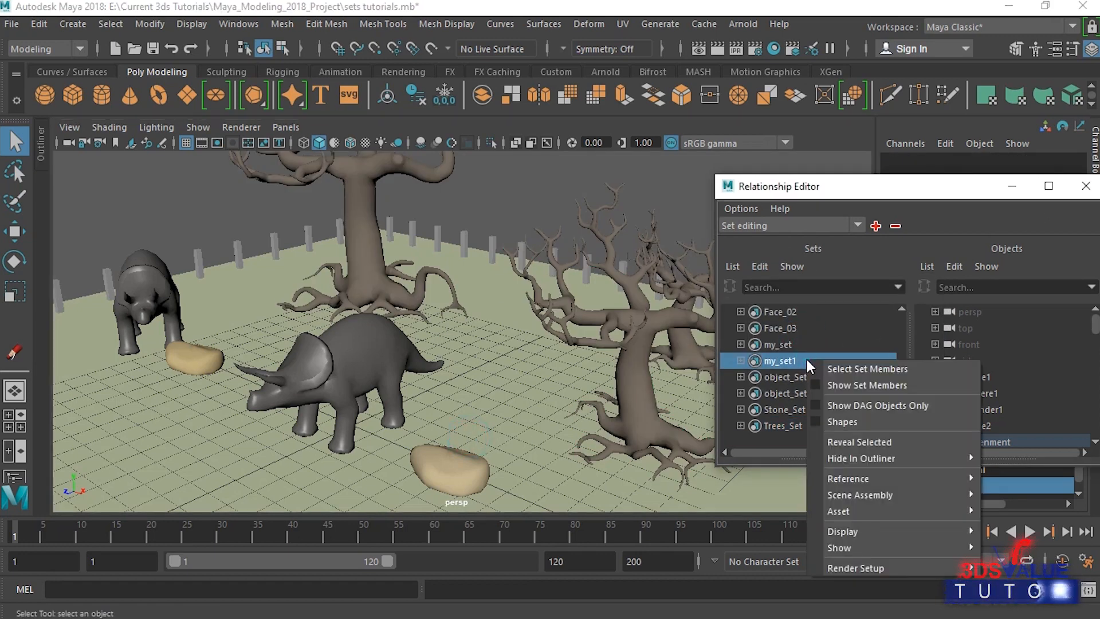
pyautogui.click(867, 362)
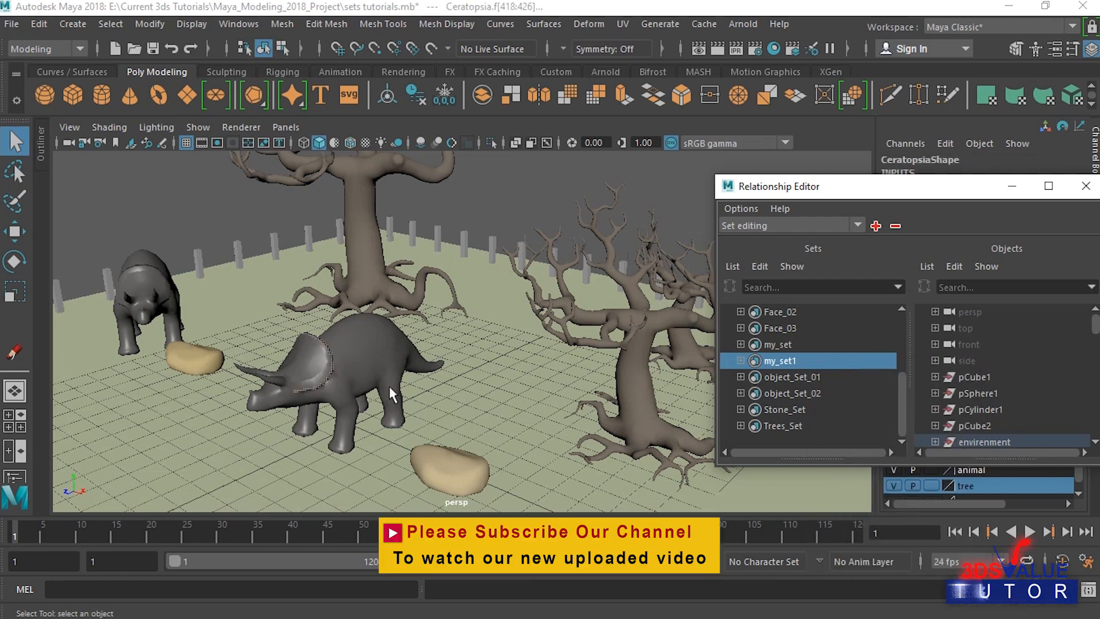
pyautogui.click(823, 378)
pyautogui.rightClick(823, 378)
pyautogui.click(847, 382)
pyautogui.click(796, 393)
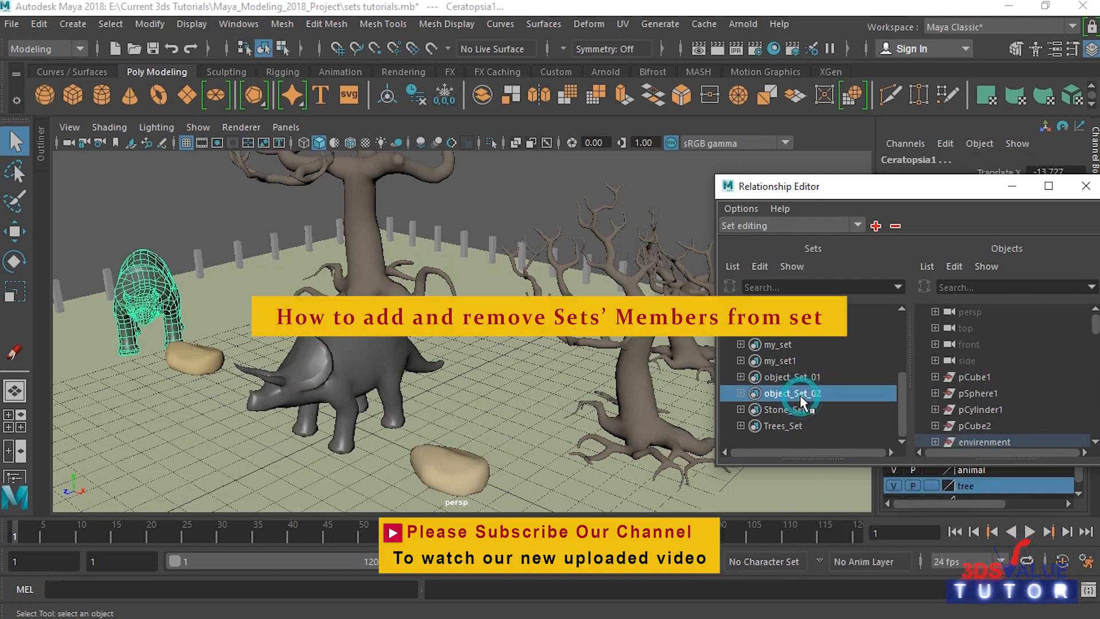
pyautogui.rightClick(800, 394)
pyautogui.click(840, 402)
pyautogui.click(781, 409)
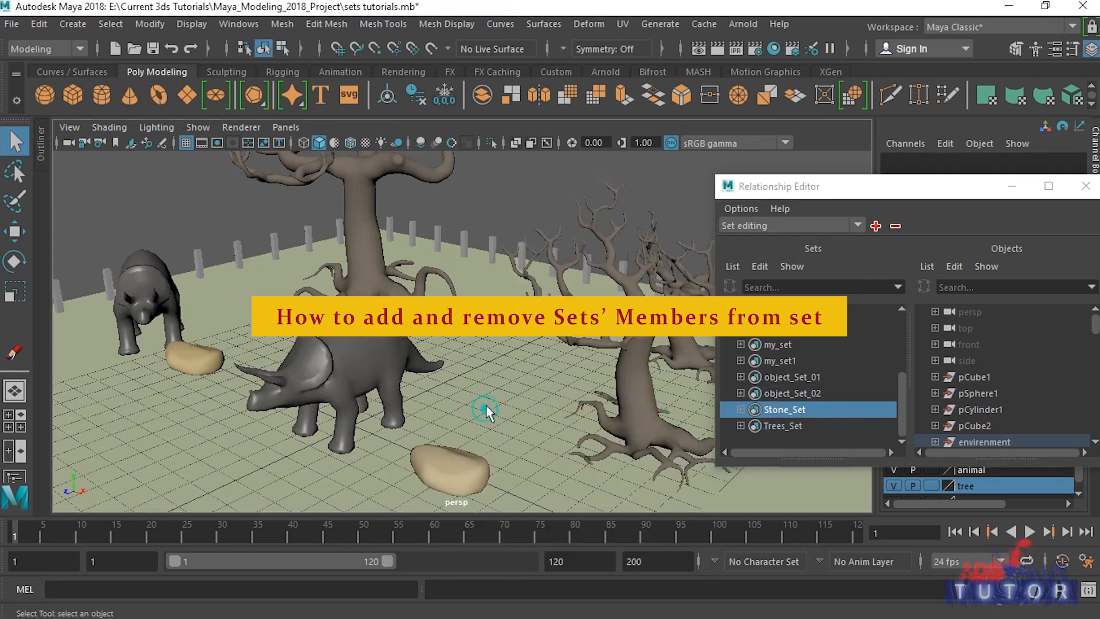
# Step: Select the set members of Stone_Set, and close the Relationship Editor with the selection cleared
pyautogui.click(760, 266)
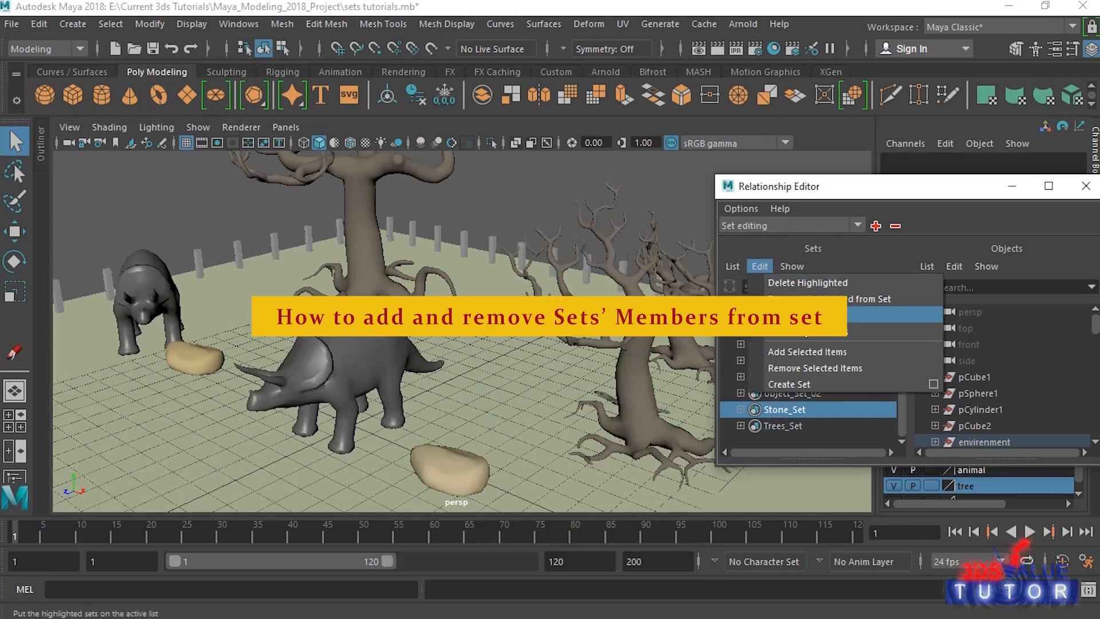
pyautogui.click(815, 331)
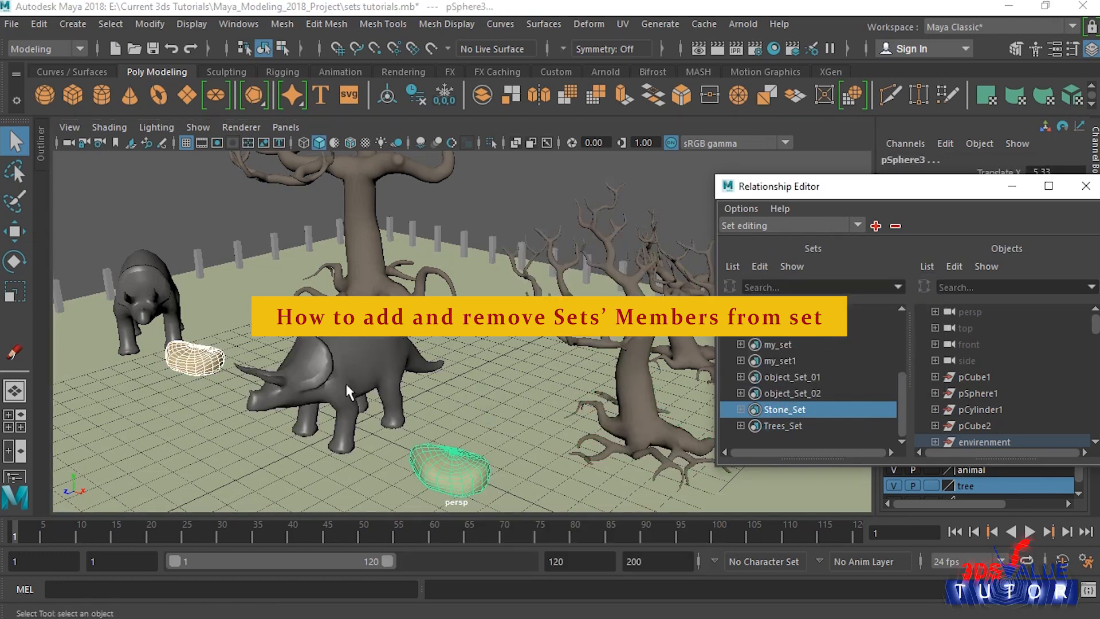
pyautogui.moveTo(944, 196); pyautogui.dragTo(768, 200)
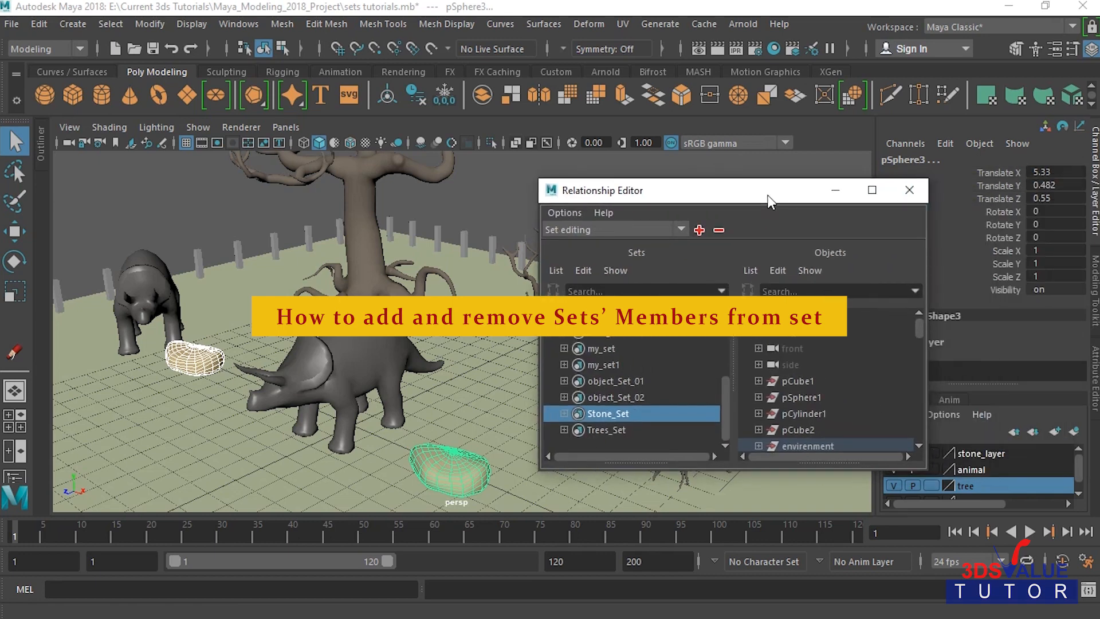
pyautogui.click(908, 189)
pyautogui.click(550, 407)
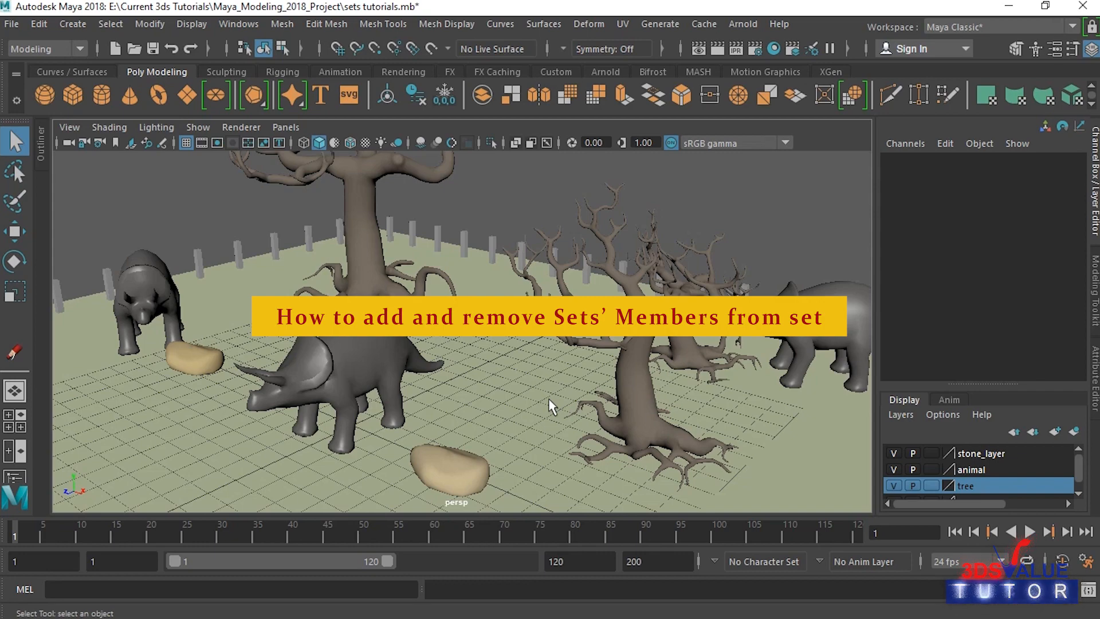
pyautogui.keyDown('alt'); pyautogui.moveTo(624, 412); pyautogui.dragTo(598, 411); pyautogui.keyUp('alt')
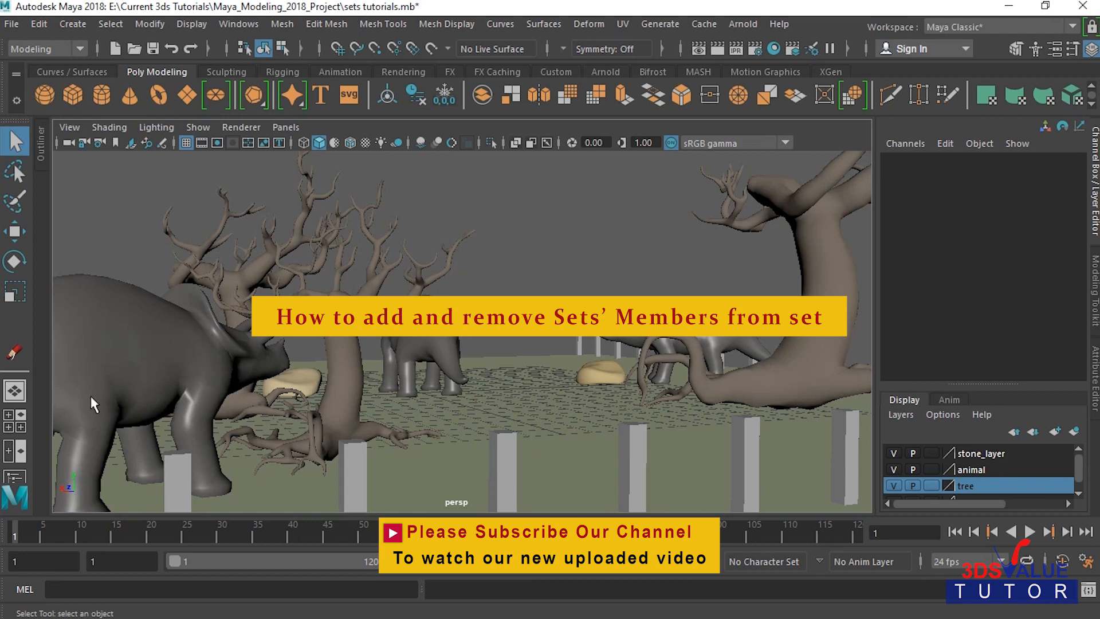
# Step: Show the Outliner and select the set members of object_Set_01 and object_Set_02 in turn
pyautogui.click(40, 143)
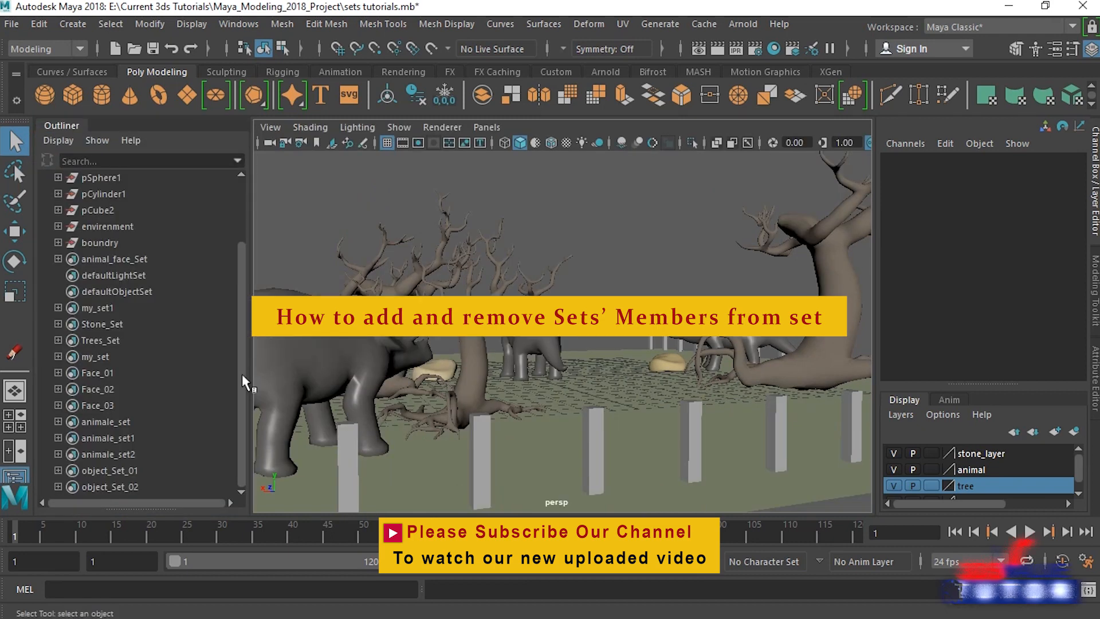
pyautogui.click(132, 470)
pyautogui.rightClick(133, 475)
pyautogui.click(200, 262)
pyautogui.click(128, 487)
pyautogui.rightClick(129, 489)
pyautogui.click(221, 278)
# Step: Select the Ceratopsia animal and move it from object_Set_02 into object_Set_01
pyautogui.click(524, 241)
pyautogui.click(527, 342)
pyautogui.click(108, 486)
pyautogui.click(58, 486)
pyautogui.click(113, 487)
pyautogui.moveTo(114, 486); pyautogui.dragTo(130, 422, button='middle')
# Step: Check pSphere3 and LeaflessTree2 individually under object_Set_02 and expand object_Set_01
pyautogui.click(119, 485)
pyautogui.click(118, 455)
pyautogui.click(117, 470)
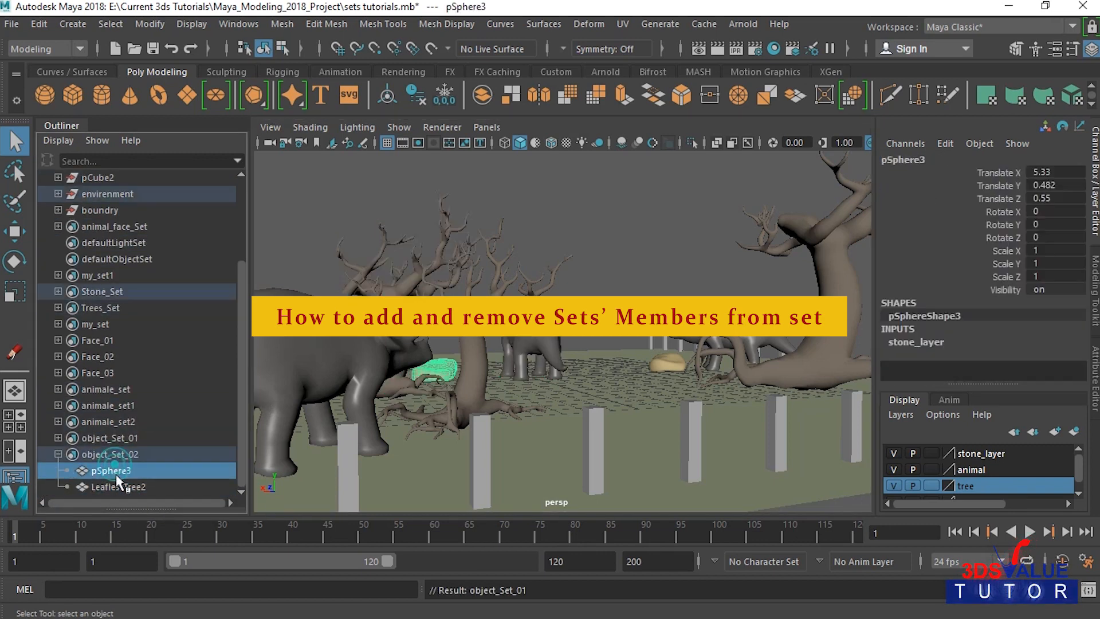
pyautogui.click(117, 485)
pyautogui.click(58, 437)
pyautogui.scroll(-1, 86, 442)
# Step: Select all set members of object_Set_01, followed by those of object_Set_02
pyautogui.click(115, 421)
pyautogui.click(108, 387)
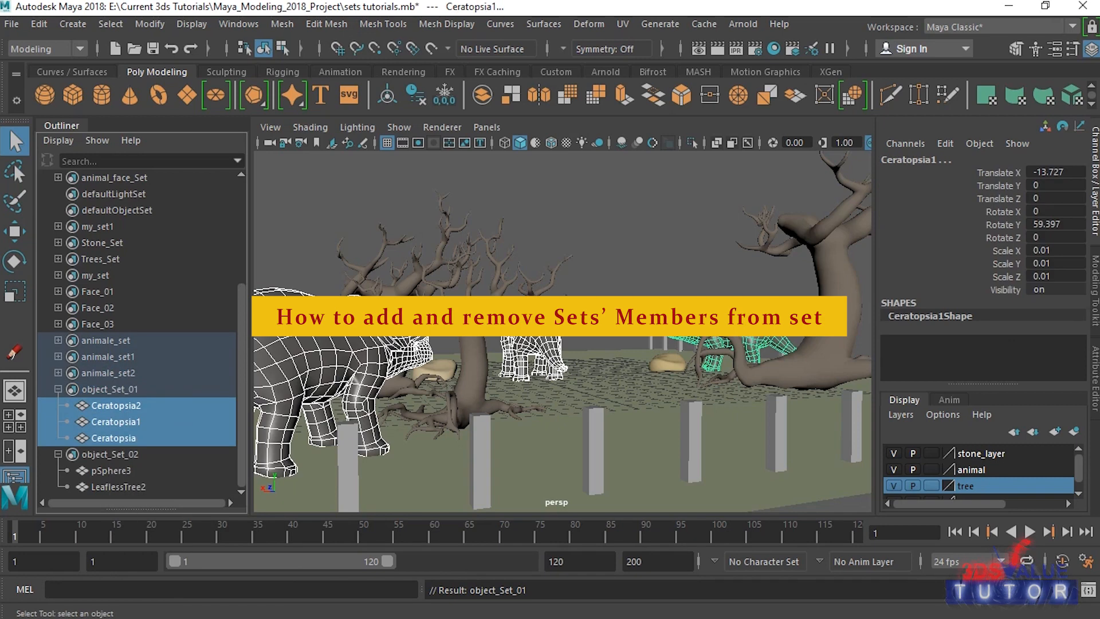
pyautogui.click(118, 456)
pyautogui.rightClick(118, 456)
pyautogui.click(220, 348)
# Step: Nest the whole object_Set_02 inside animale_set
pyautogui.click(123, 455)
pyautogui.click(59, 454)
pyautogui.click(58, 421)
pyautogui.moveTo(94, 486); pyautogui.dragTo(118, 420, button='middle')
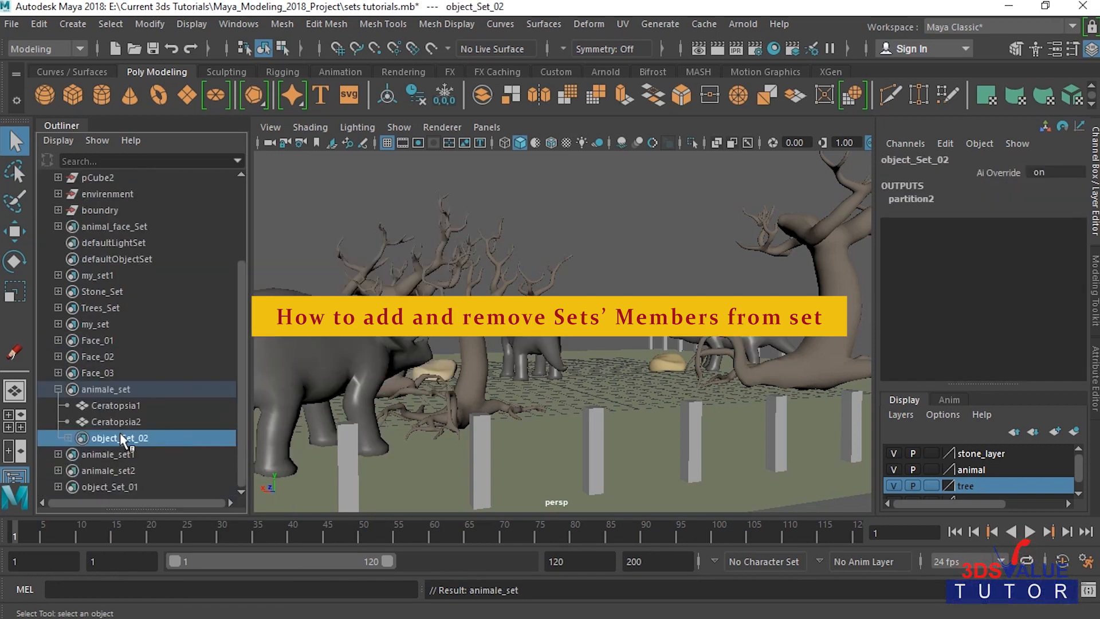
# Step: Select the set members of animale_set with its nested set, and clear the selection
pyautogui.rightClick(133, 389)
pyautogui.click(198, 394)
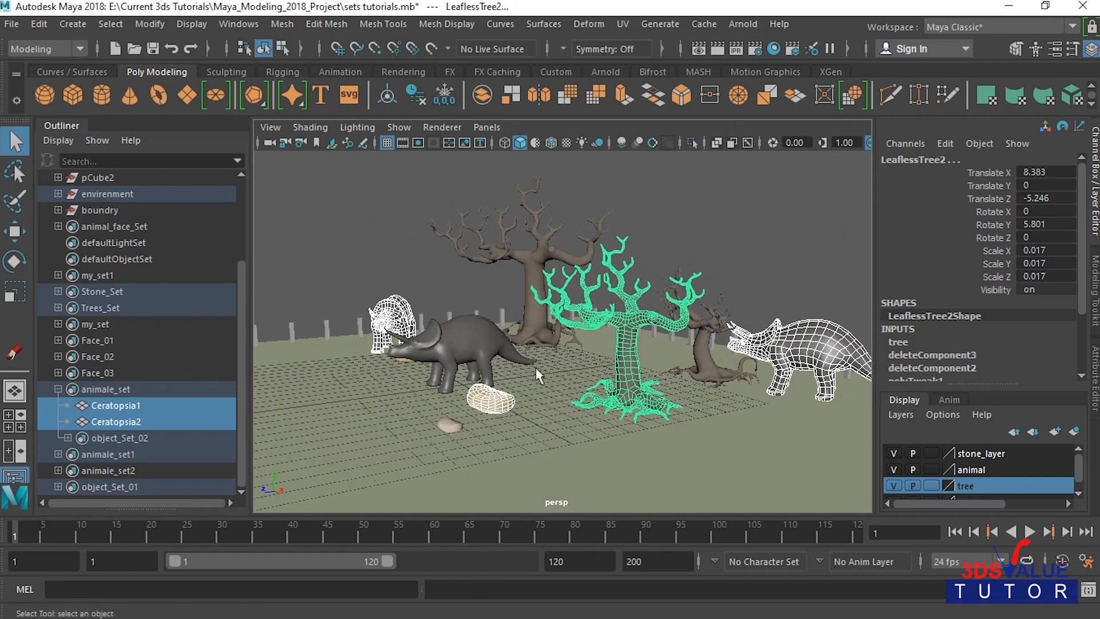
pyautogui.click(152, 423)
pyautogui.rightClick(158, 190)
pyautogui.click(234, 194)
pyautogui.rightClick(127, 393)
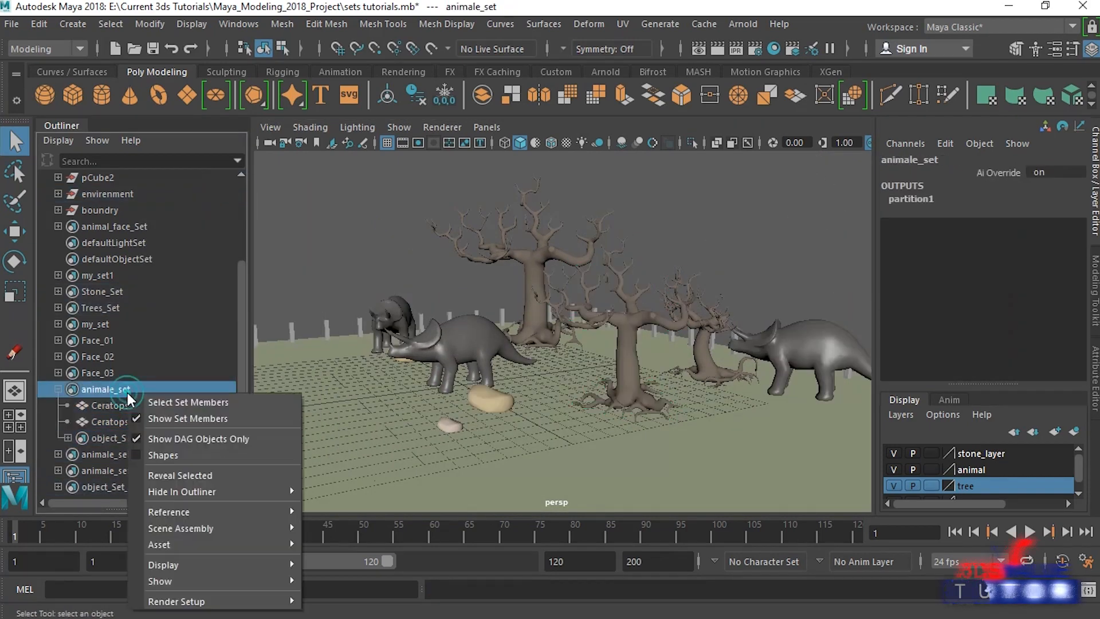
pyautogui.click(192, 400)
pyautogui.click(681, 436)
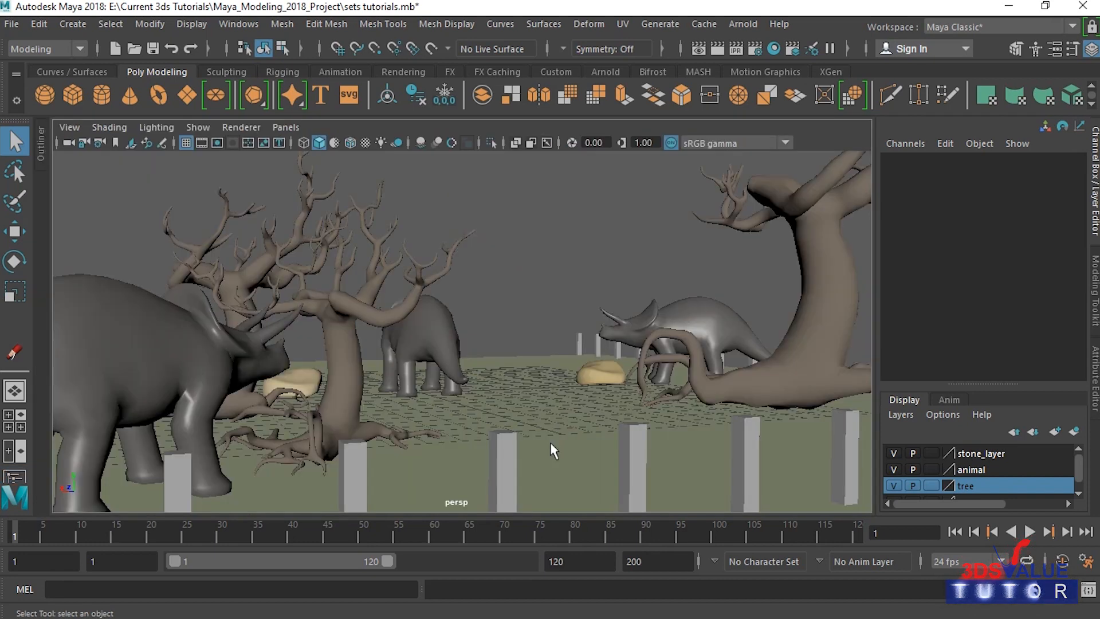
# Step: Expand the Outliner again and highlight in the scene the members of object_Set_01 and object_Set_02, one set after the other
pyautogui.click(41, 140)
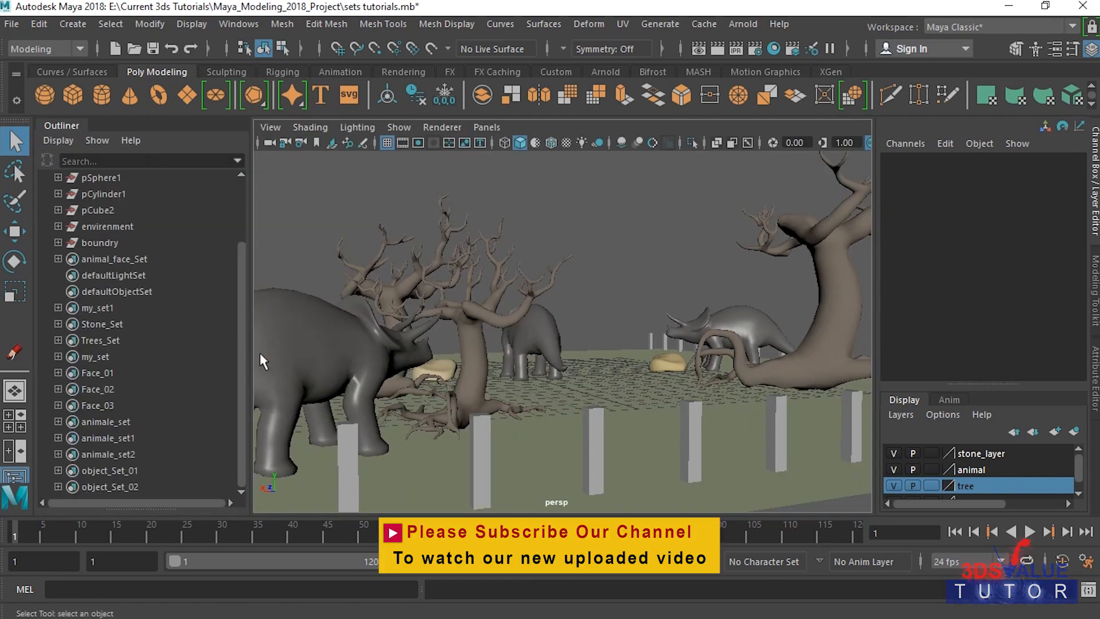
pyautogui.click(124, 475)
pyautogui.rightClick(133, 472)
pyautogui.click(198, 260)
pyautogui.click(138, 488)
pyautogui.rightClick(138, 489)
pyautogui.click(222, 277)
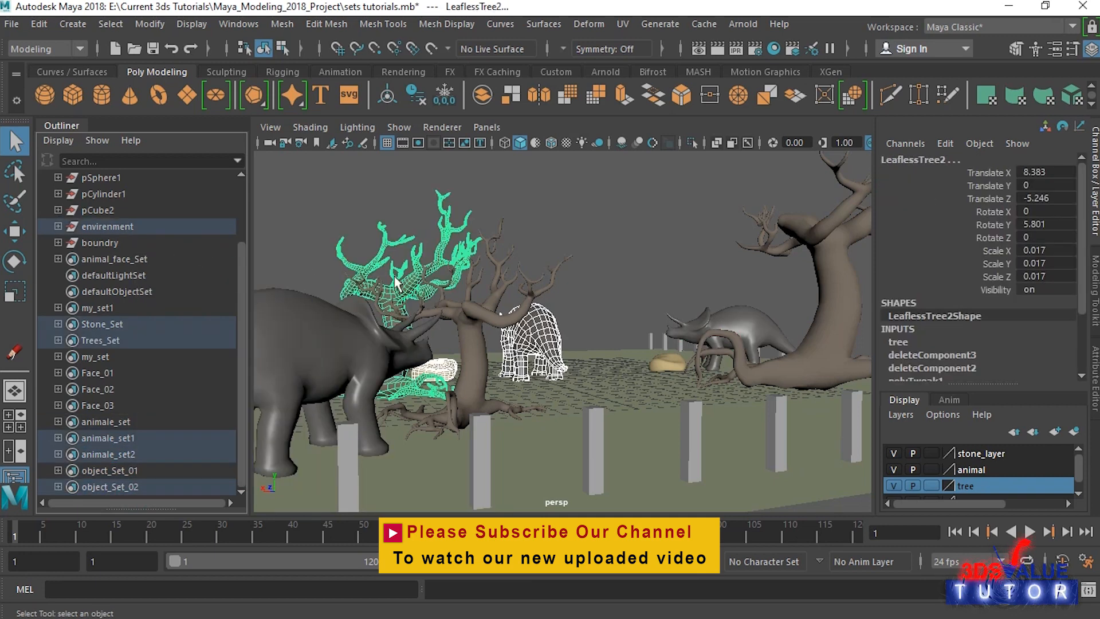
# Step: Select the Ceratopsia animal in the scene and transfer it from object_Set_02 to object_Set_01
pyautogui.click(595, 292)
pyautogui.click(527, 344)
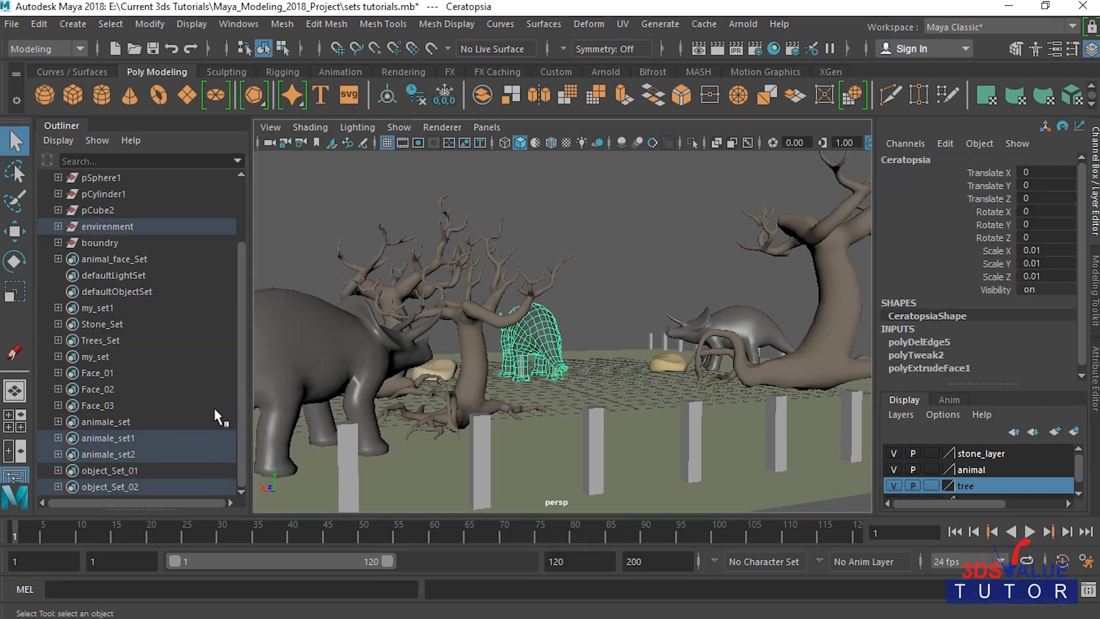
pyautogui.click(122, 485)
pyautogui.click(58, 486)
pyautogui.click(133, 487)
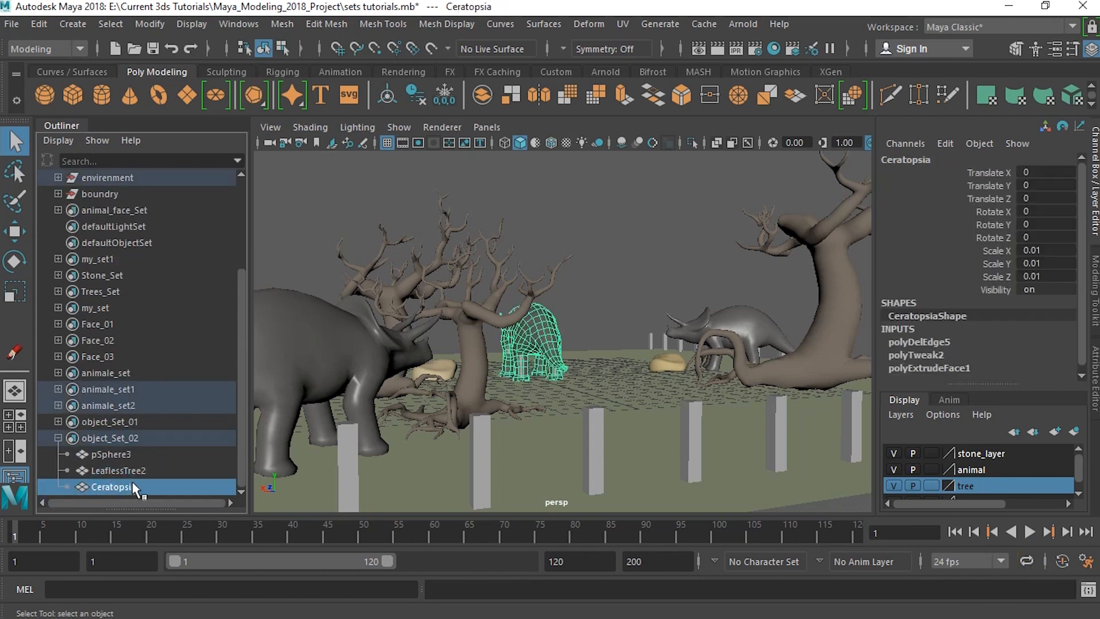
pyautogui.moveTo(116, 486); pyautogui.dragTo(126, 422, button='middle')
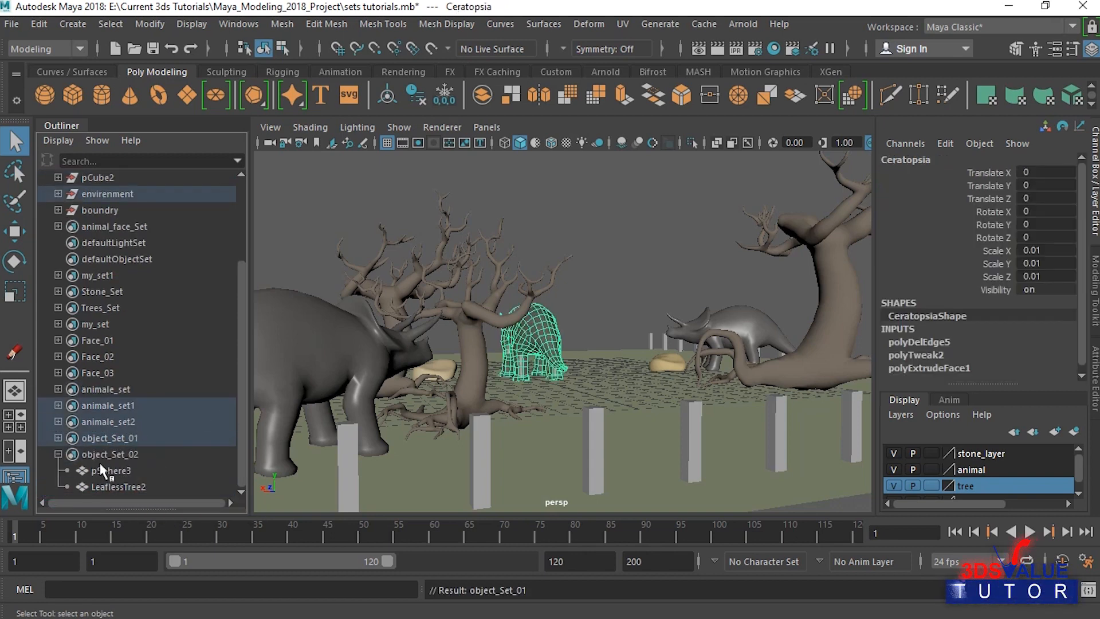
# Step: Examine the remaining members of object_Set_02 one by one and expand object_Set_01
pyautogui.click(128, 486)
pyautogui.click(113, 456)
pyautogui.click(116, 471)
pyautogui.click(121, 486)
pyautogui.click(59, 437)
pyautogui.scroll(-1, 131, 444)
# Step: Check Ceratopsia1 in object_Set_01, and select the full set members of object_Set_01 and object_Set_02 in turn
pyautogui.click(119, 424)
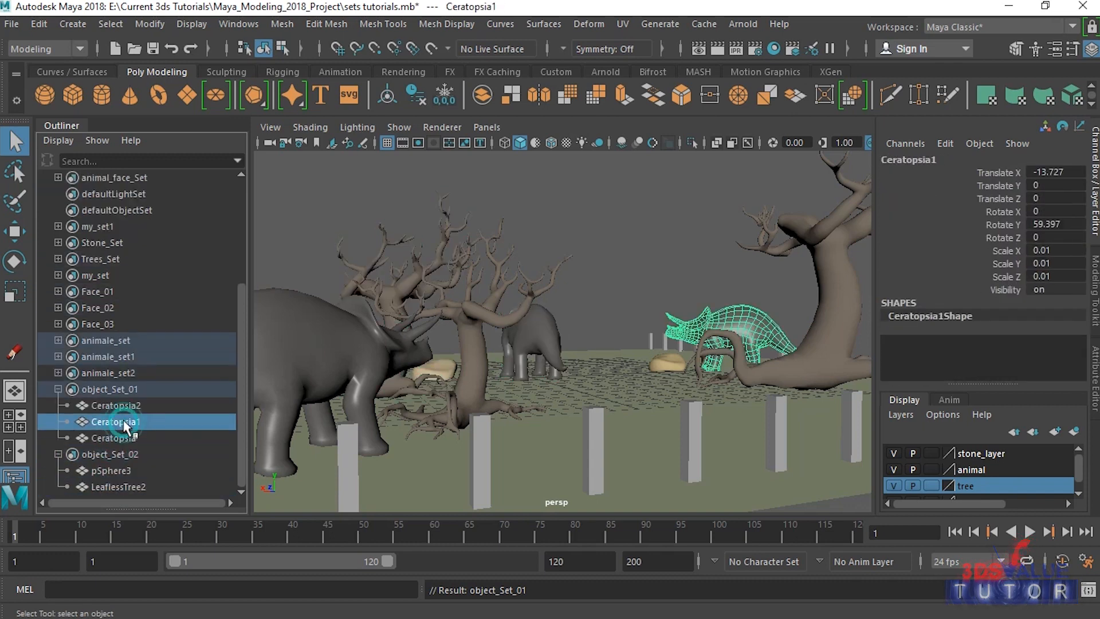
pyautogui.rightClick(109, 397)
pyautogui.click(298, 395)
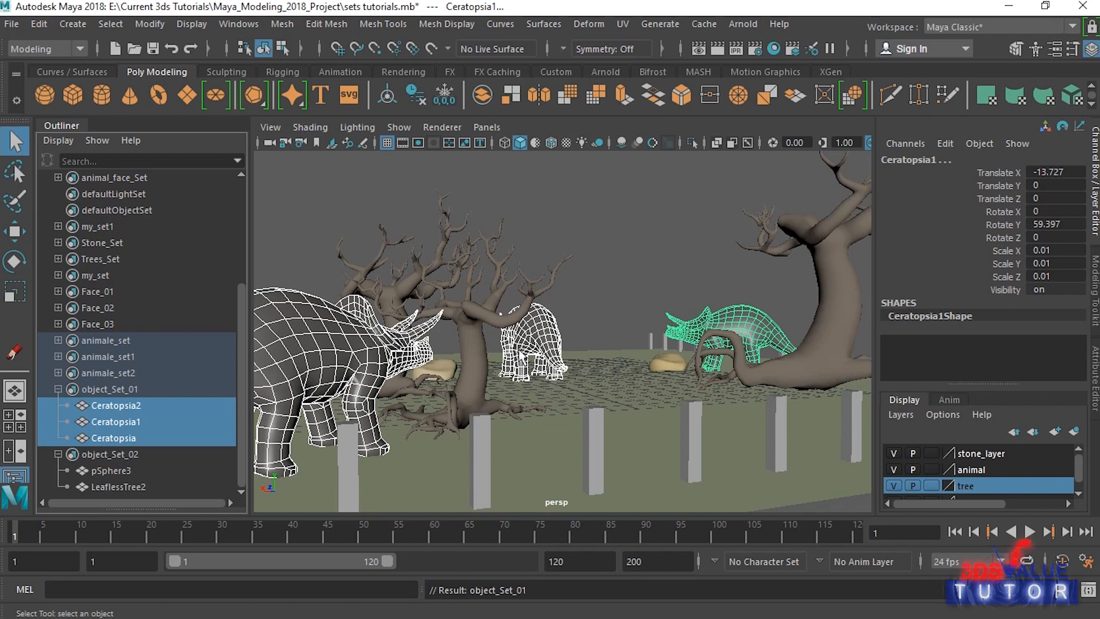
pyautogui.click(116, 454)
pyautogui.rightClick(116, 457)
pyautogui.click(174, 247)
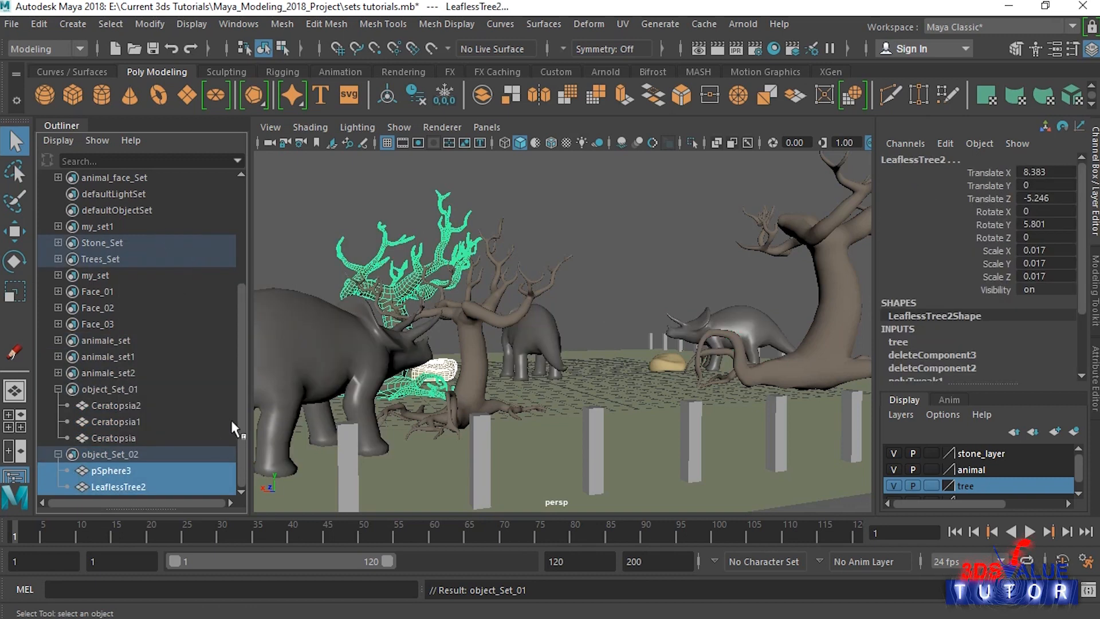
# Step: Make object_Set_02 a member of animale_set and expand animale_set
pyautogui.click(116, 454)
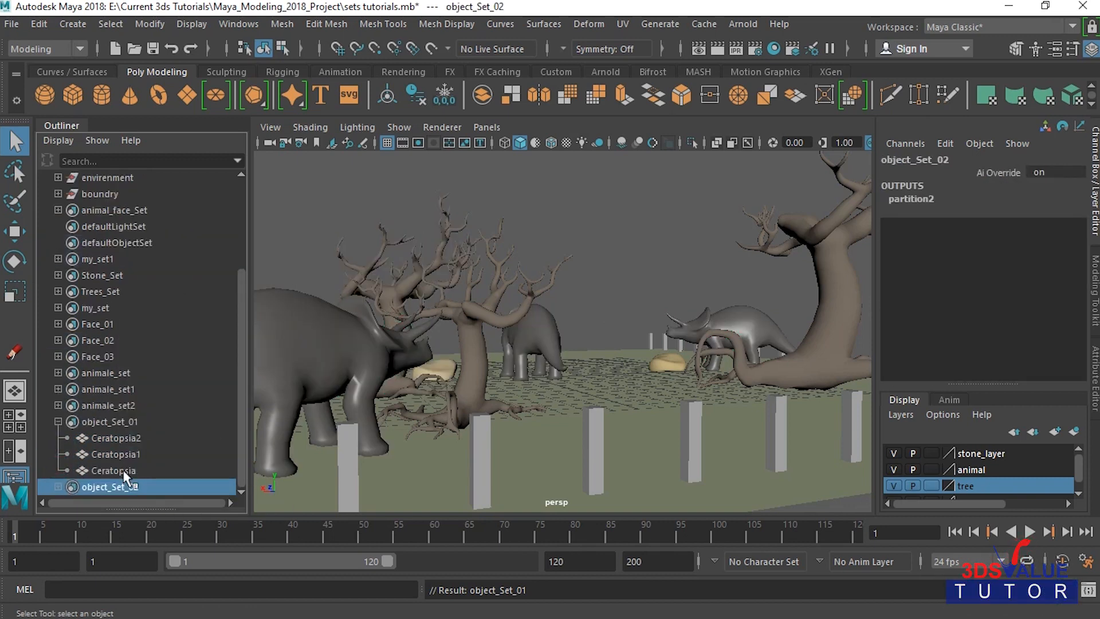
pyautogui.click(58, 422)
pyautogui.click(93, 488)
pyautogui.moveTo(94, 489); pyautogui.dragTo(104, 423)
pyautogui.click(58, 421)
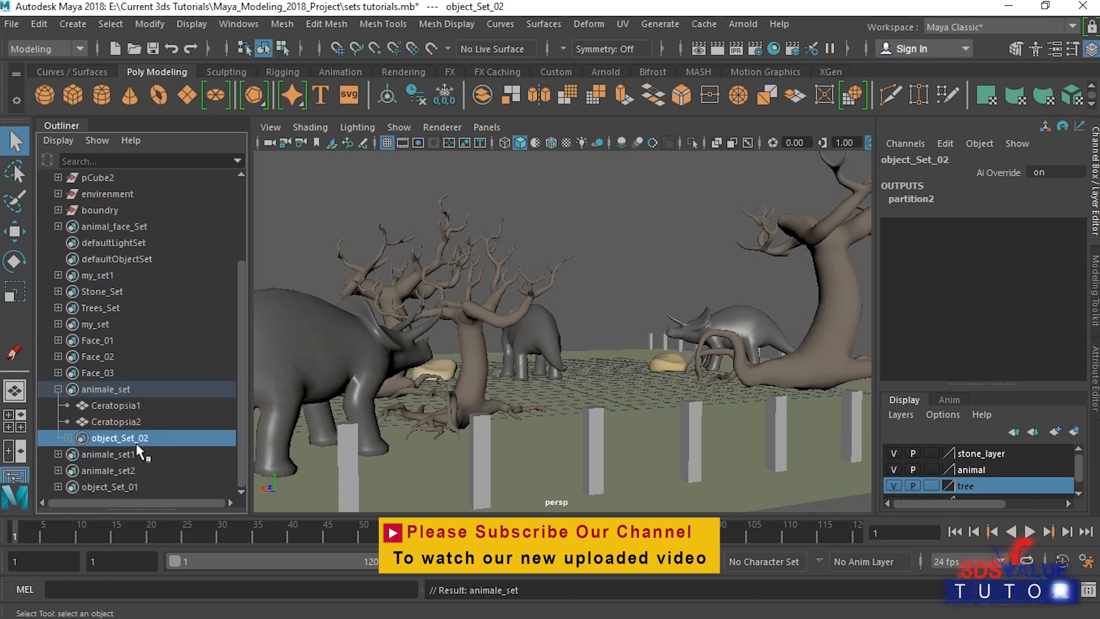
# Step: Select the set members of animale_set, including those of the nested object_Set_02, inspect them in the scene, and clear the selection
pyautogui.rightClick(133, 389)
pyautogui.click(199, 394)
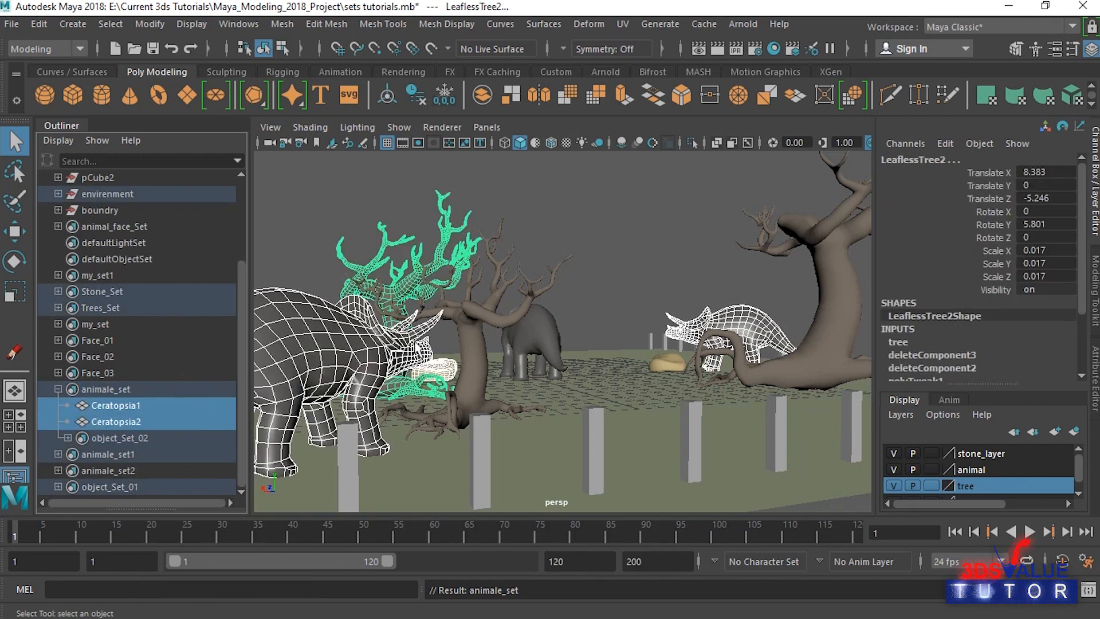
pyautogui.scroll(-5, 455, 378)
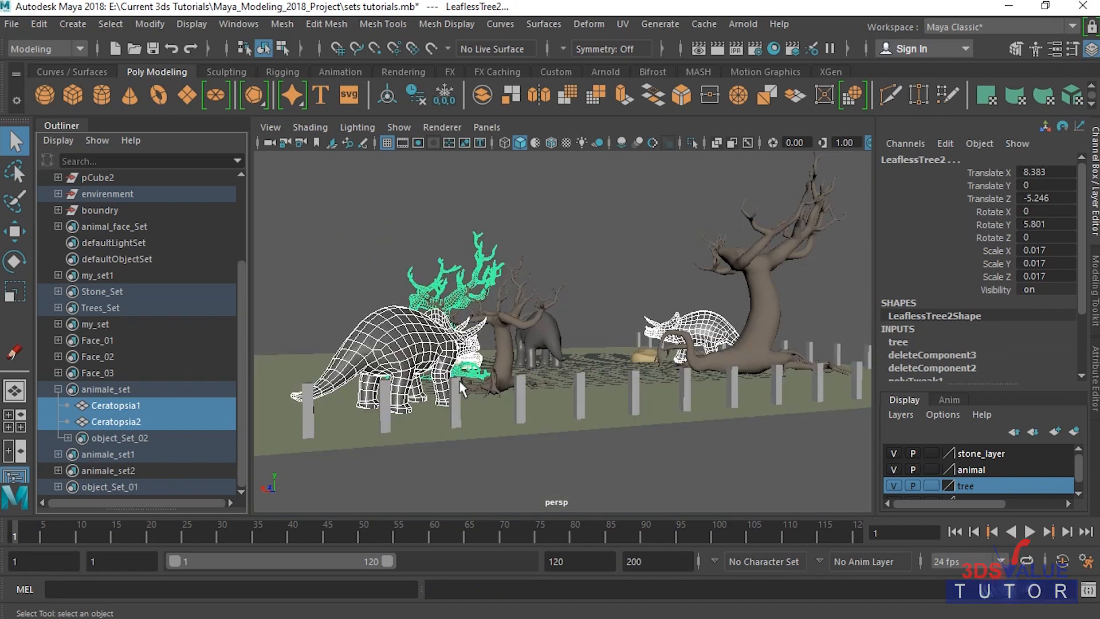
pyautogui.keyDown('alt'); pyautogui.moveTo(459, 380); pyautogui.dragTo(661, 382); pyautogui.keyUp('alt')
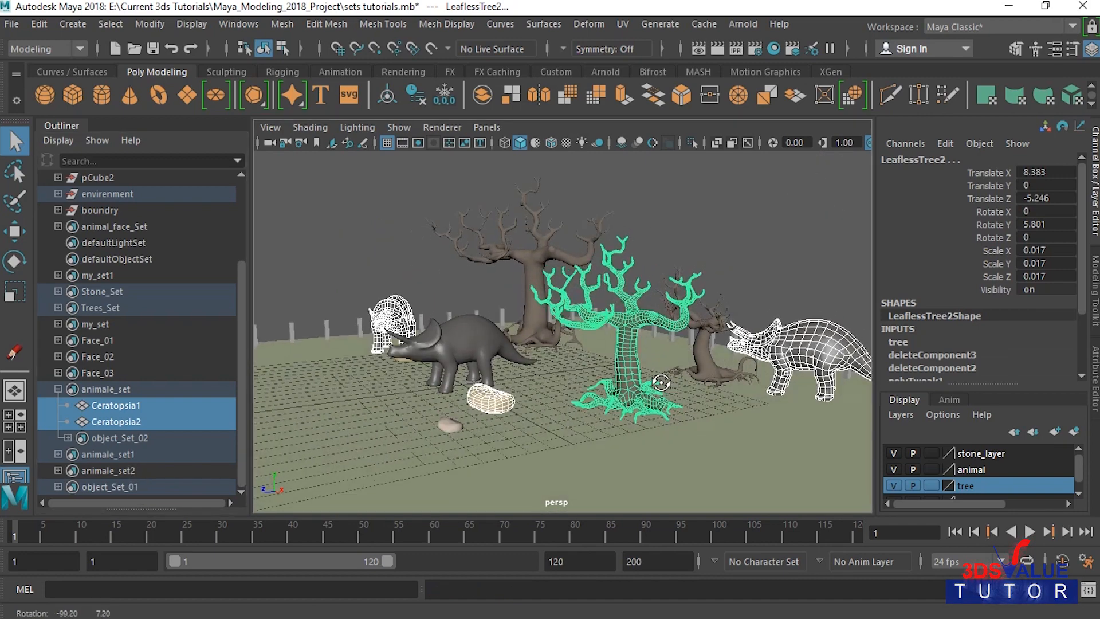
pyautogui.click(157, 432)
pyautogui.click(235, 202)
pyautogui.rightClick(142, 420)
pyautogui.click(231, 195)
pyautogui.rightClick(126, 392)
pyautogui.click(213, 401)
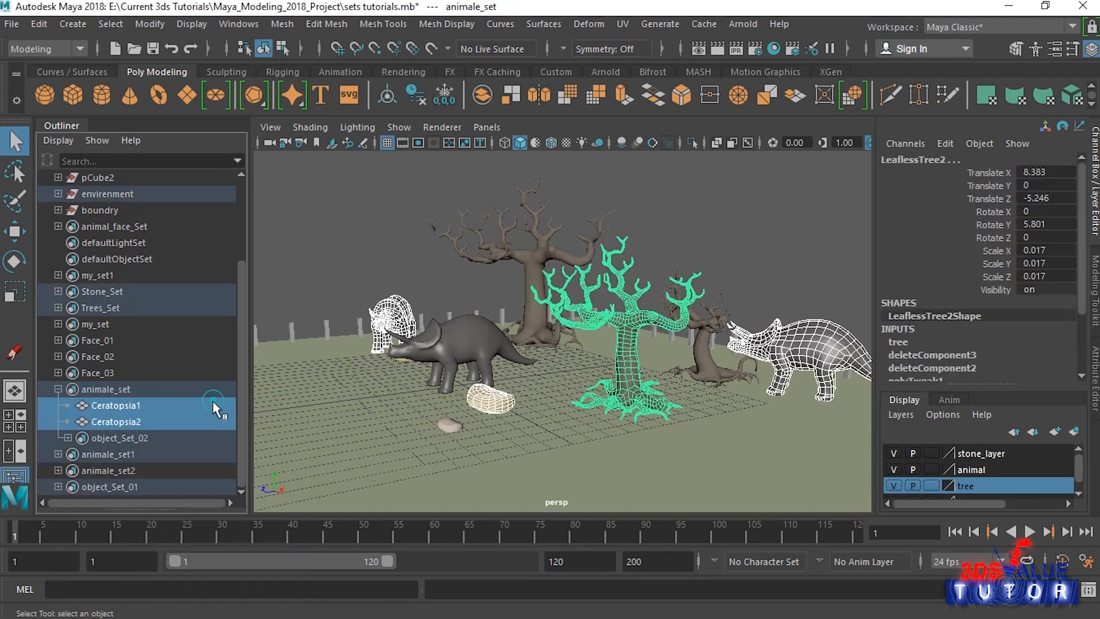
pyautogui.click(657, 441)
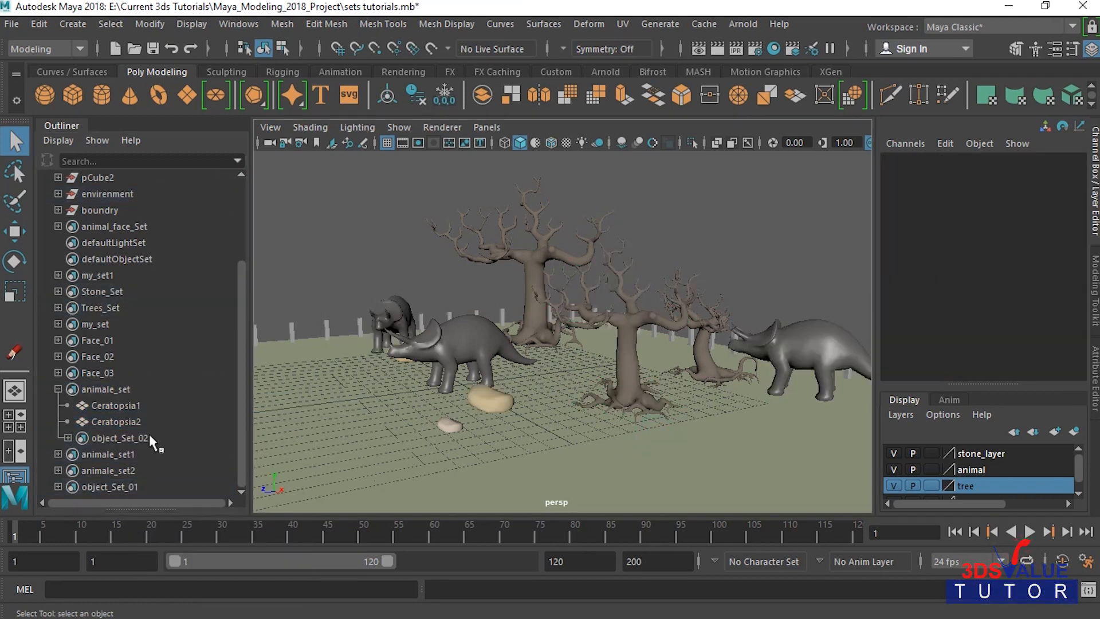
# Step: Remove the nested object_Set_02 from animale_set and collapse animale_set
pyautogui.click(58, 389)
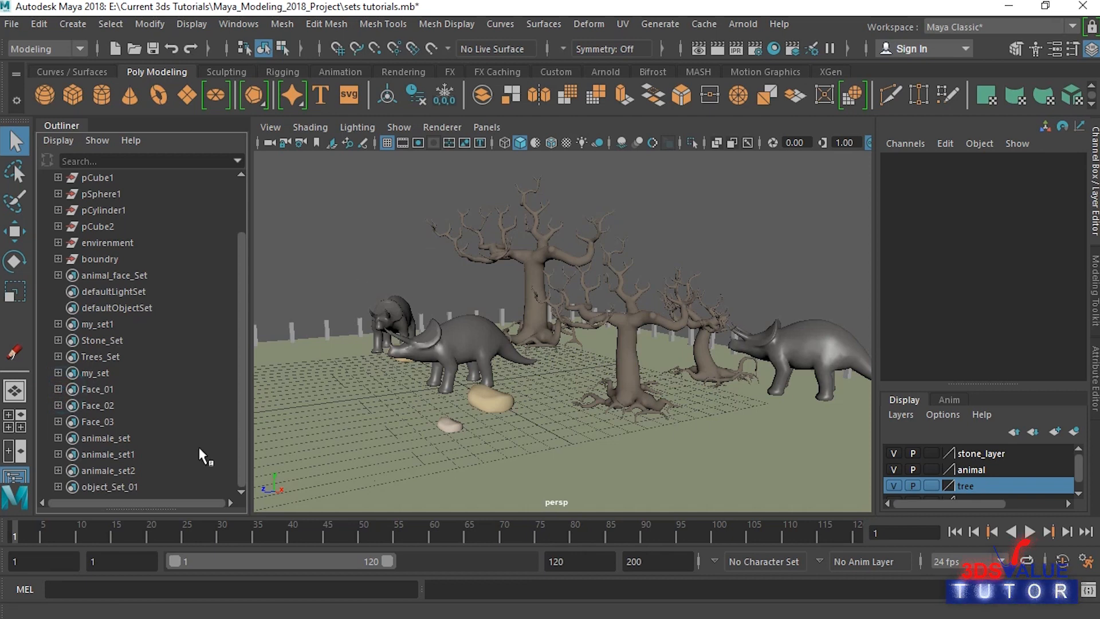
pyautogui.click(58, 438)
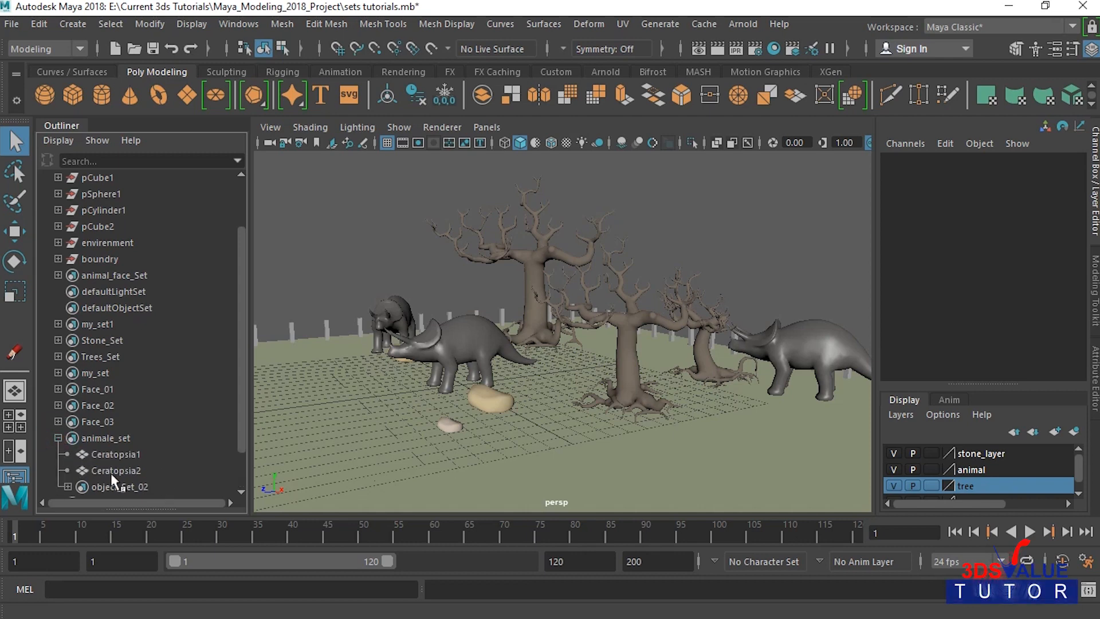
pyautogui.click(105, 485)
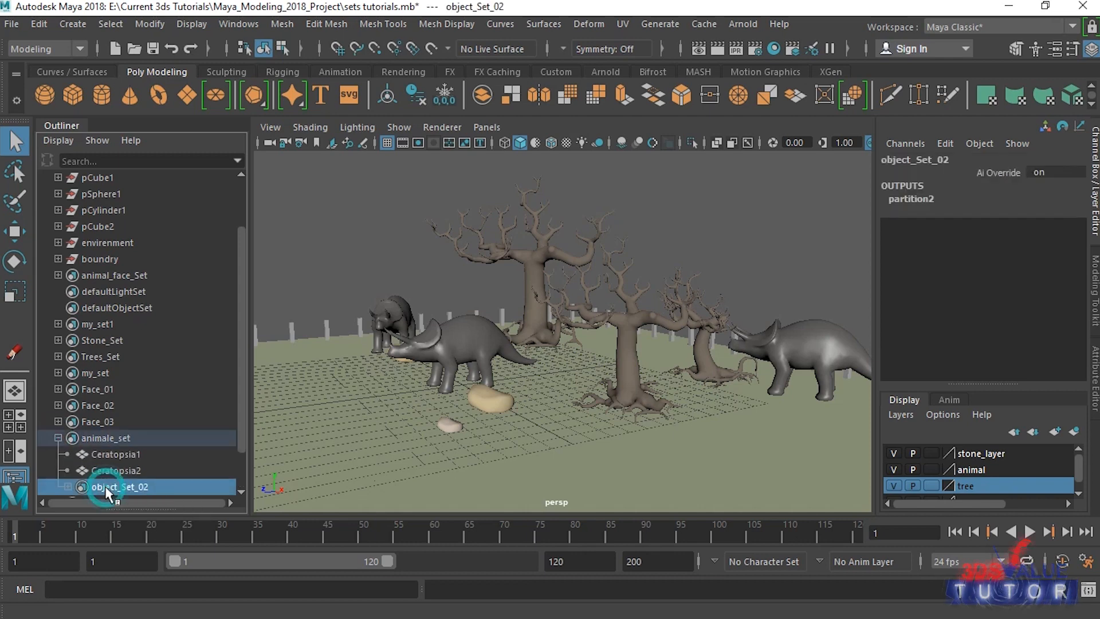
pyautogui.moveTo(104, 486); pyautogui.dragTo(122, 429)
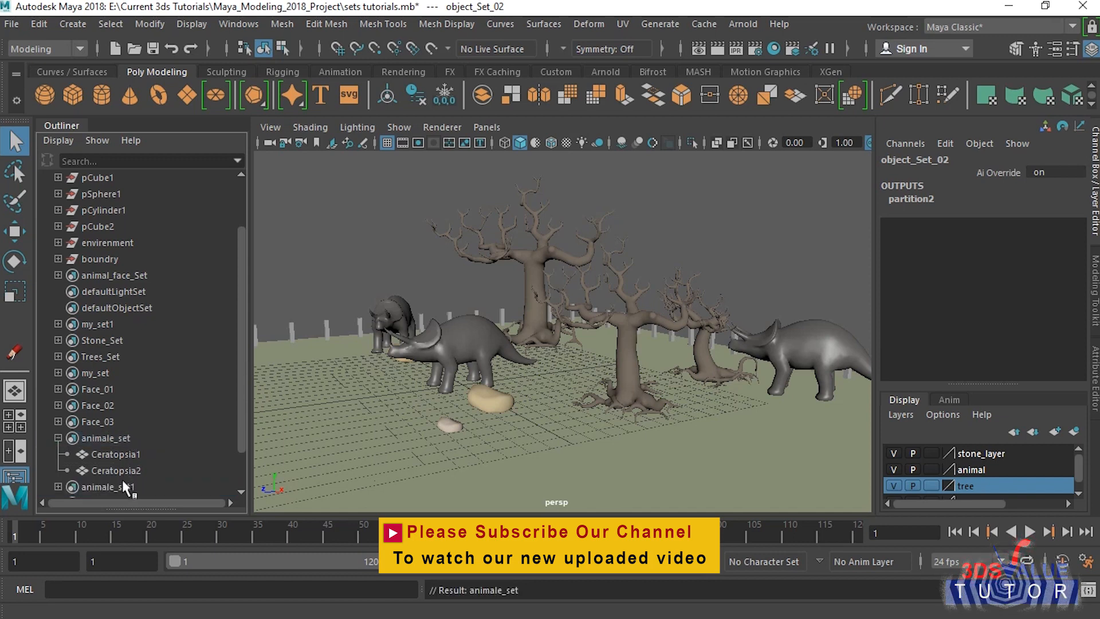
pyautogui.click(58, 438)
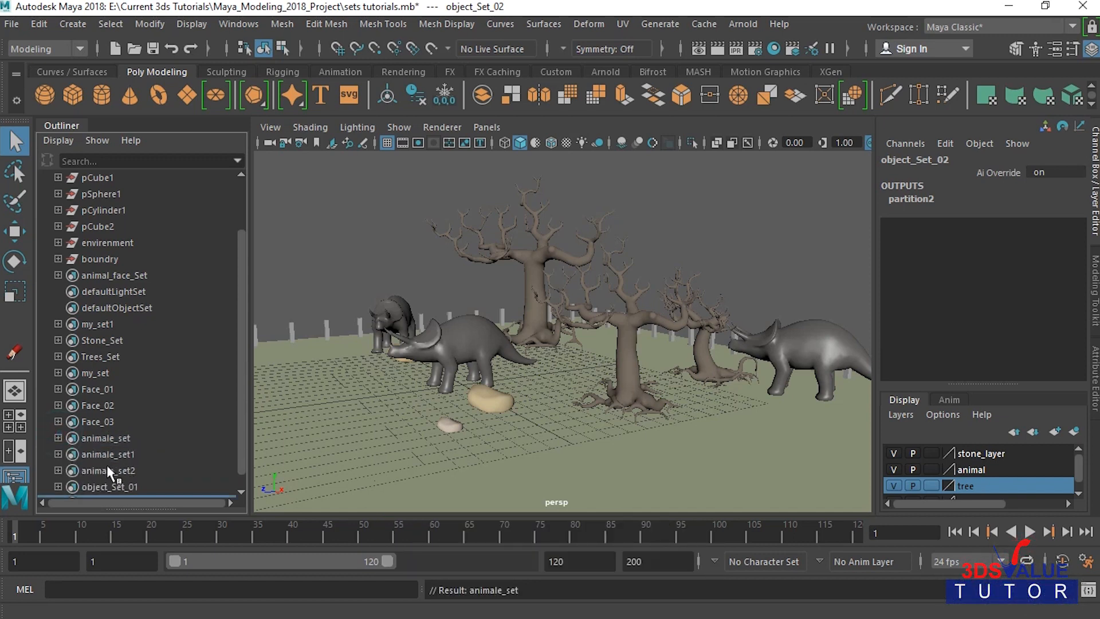
# Step: Expand object_Set_02, remove pSphere3 from its members, and clear the selection
pyautogui.click(96, 455)
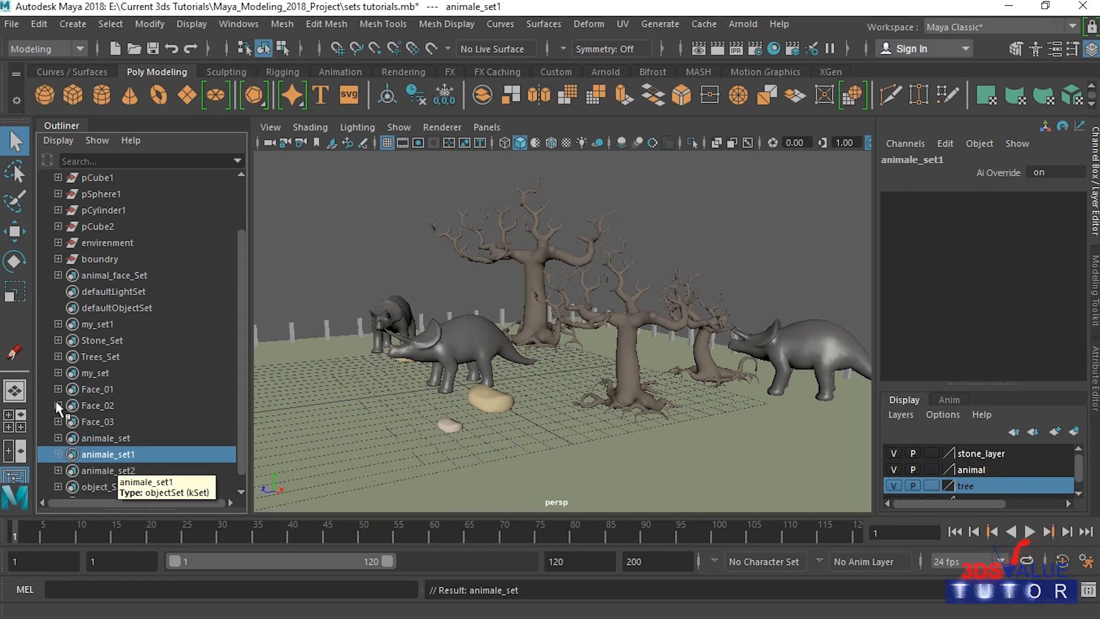
pyautogui.click(58, 404)
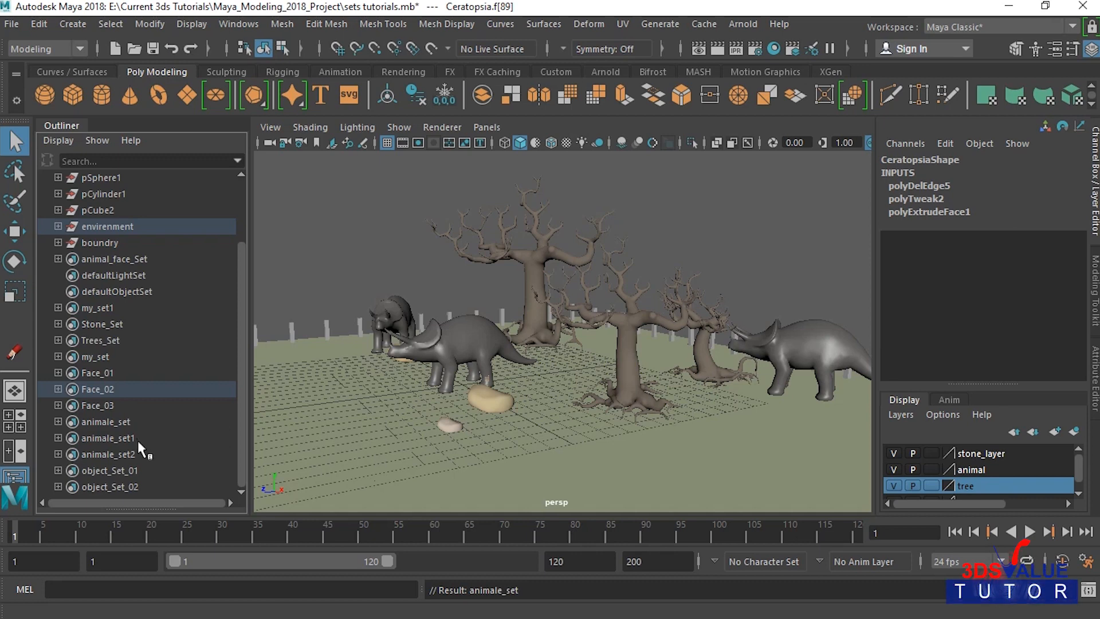
pyautogui.click(110, 487)
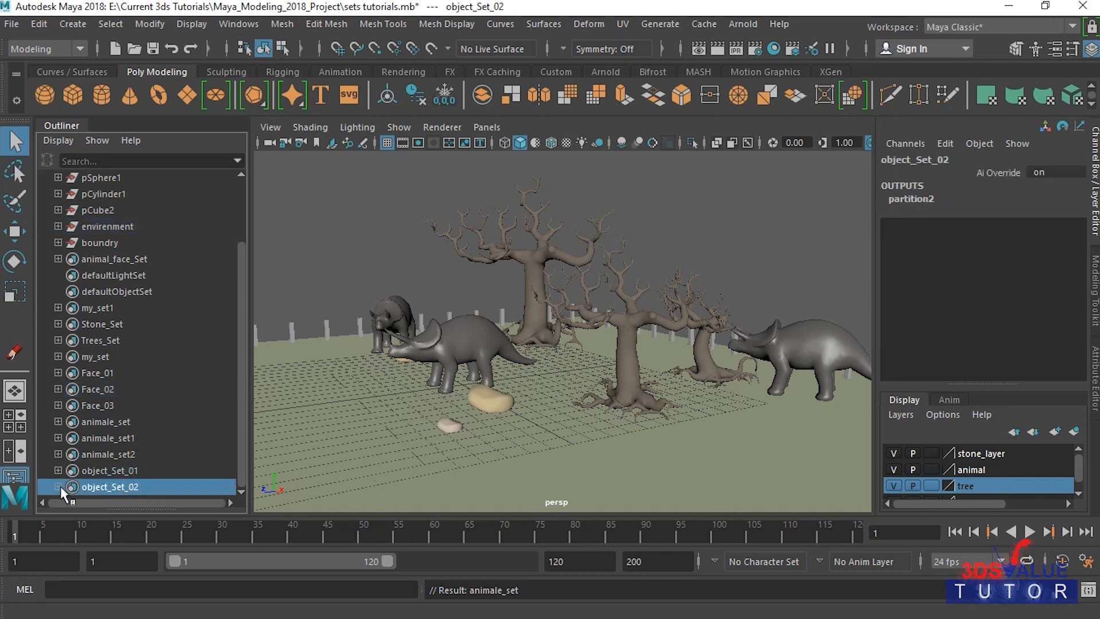
pyautogui.click(60, 486)
pyautogui.click(129, 470)
pyautogui.moveTo(130, 470); pyautogui.dragTo(133, 445, button='middle')
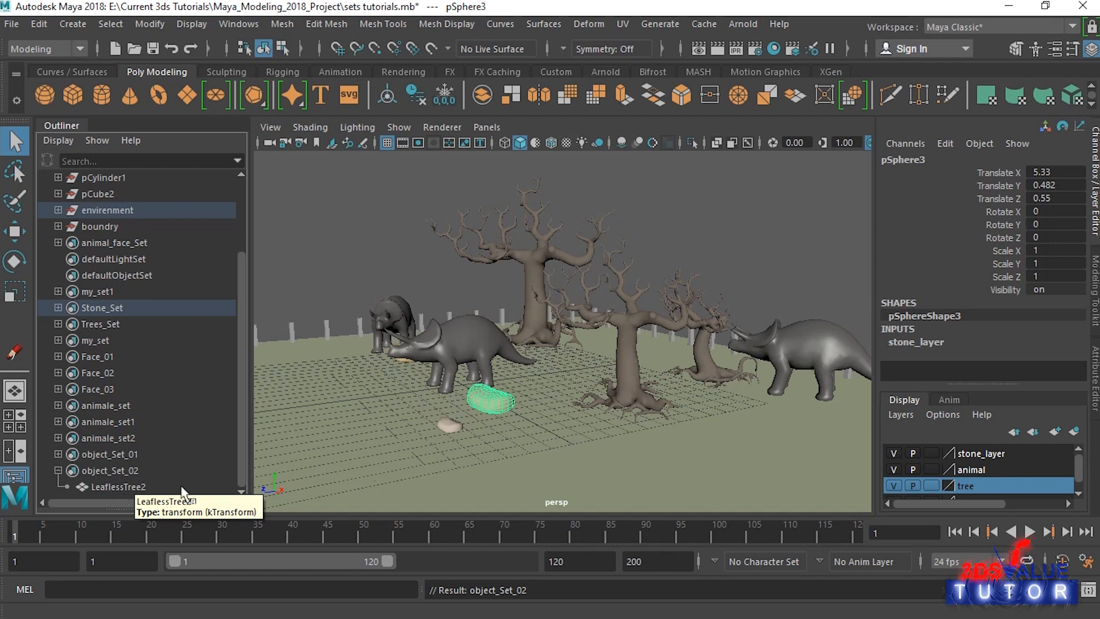
pyautogui.click(519, 419)
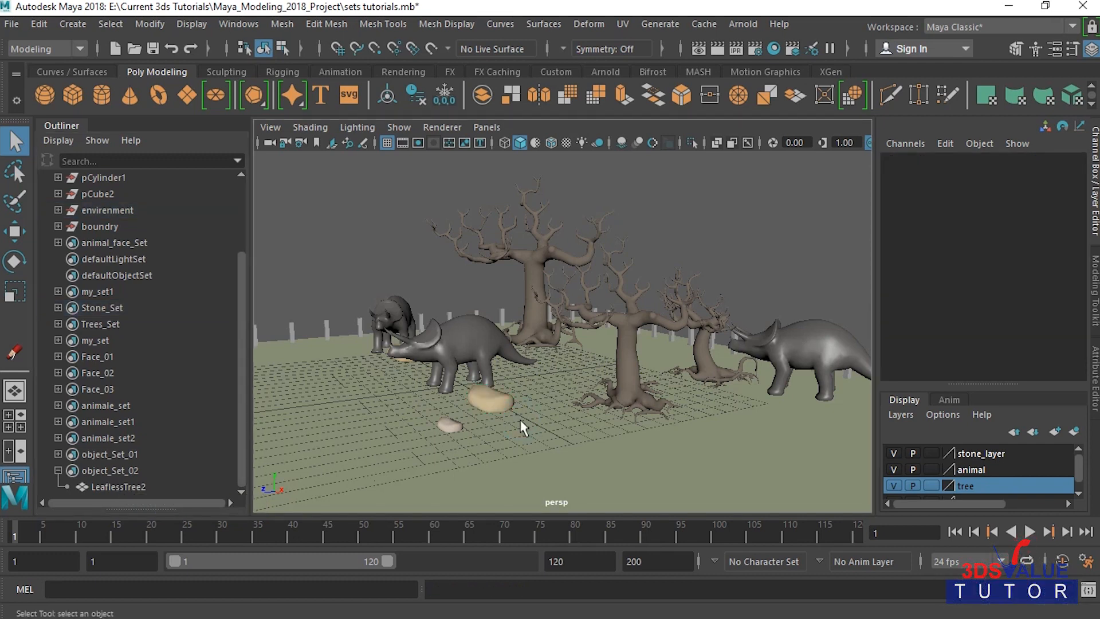
# Step: Expand object_Set_01 and remove Ceratopsia2 and Ceratopsia from the set
pyautogui.click(58, 453)
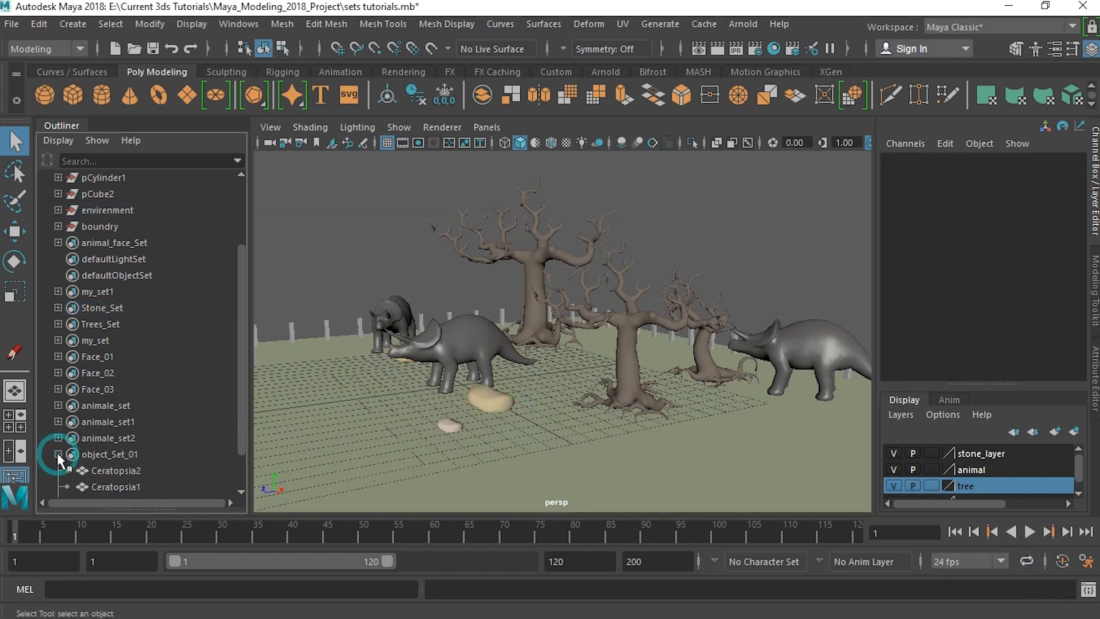
pyautogui.scroll(-1, 174, 426)
pyautogui.click(111, 421)
pyautogui.keyDown('ctrl'); pyautogui.click(113, 454); pyautogui.keyUp('ctrl')
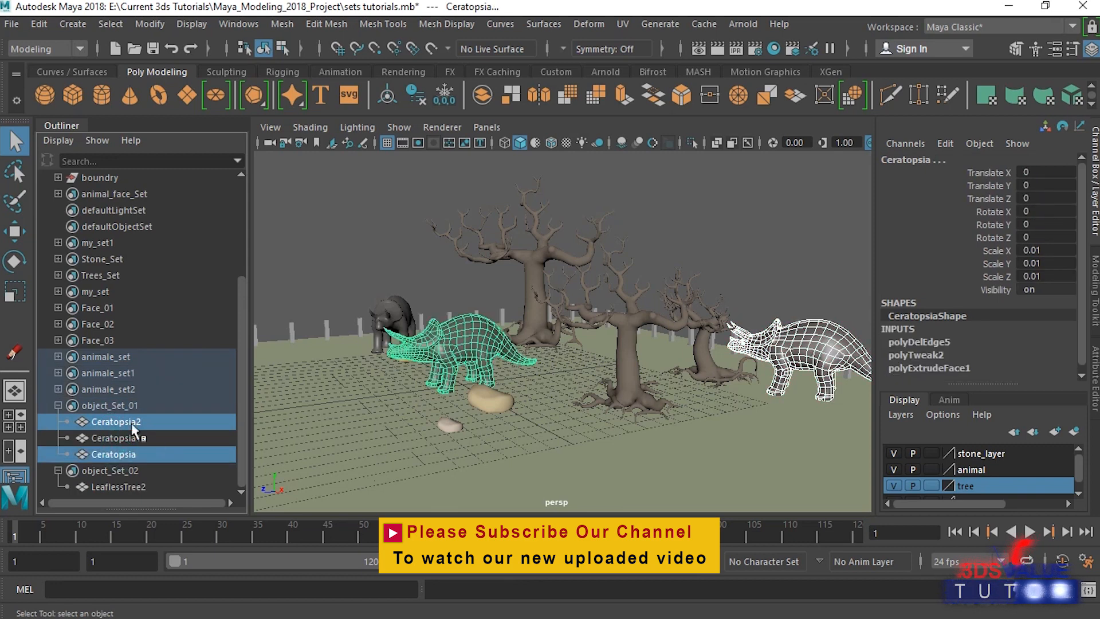
pyautogui.rightClick(151, 423)
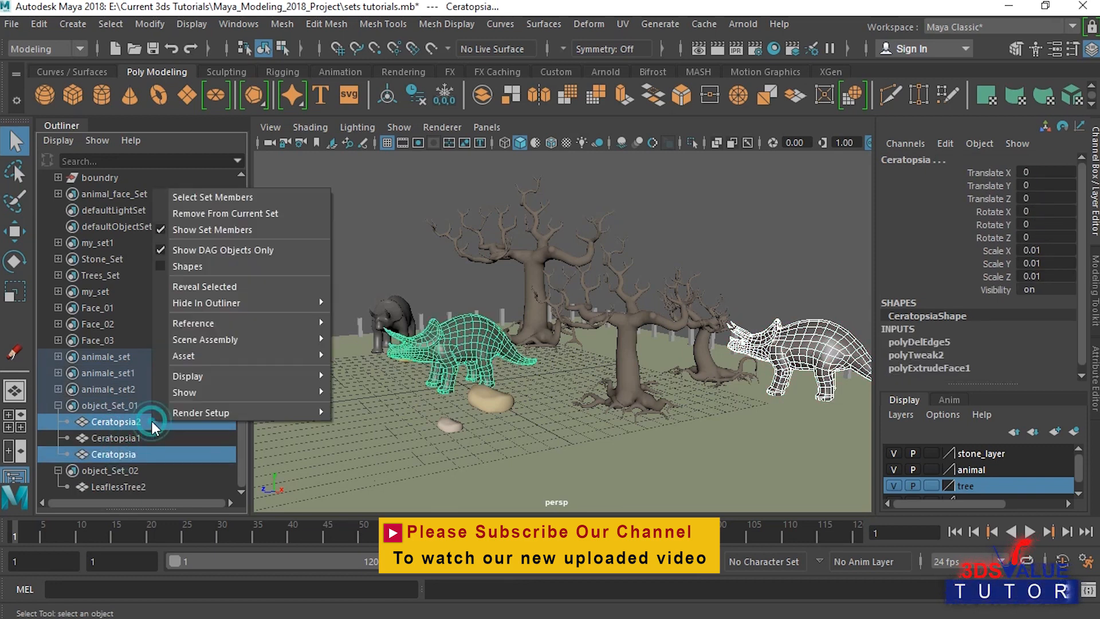
pyautogui.click(252, 214)
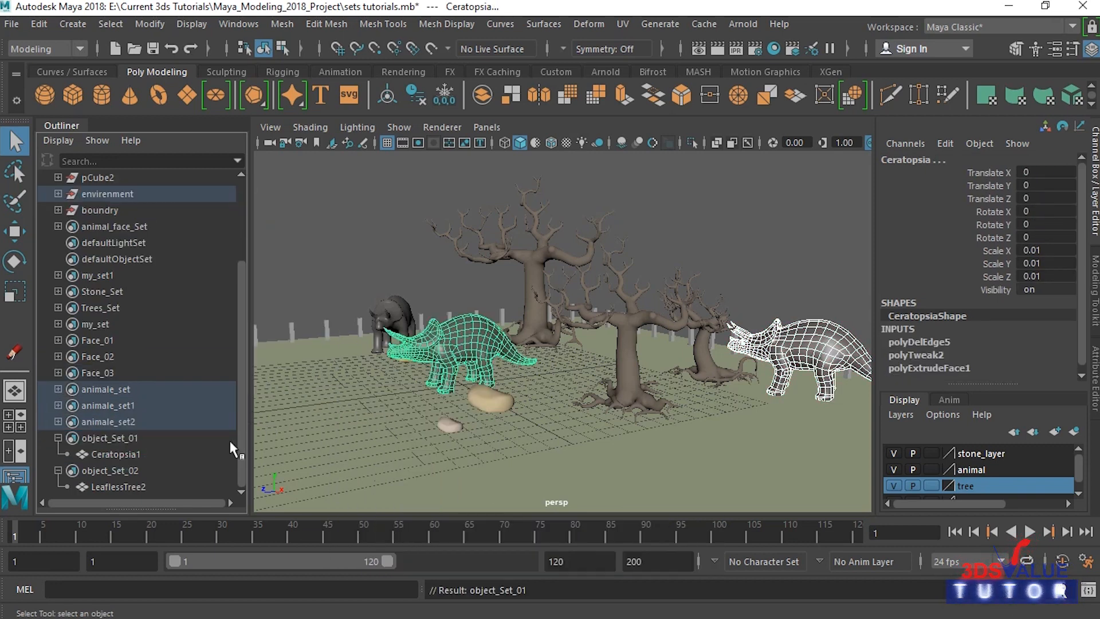
# Step: Select Ceratopsia1 in object_Set_01 and turn off the display of set members in the Outliner
pyautogui.click(122, 454)
pyautogui.rightClick(123, 441)
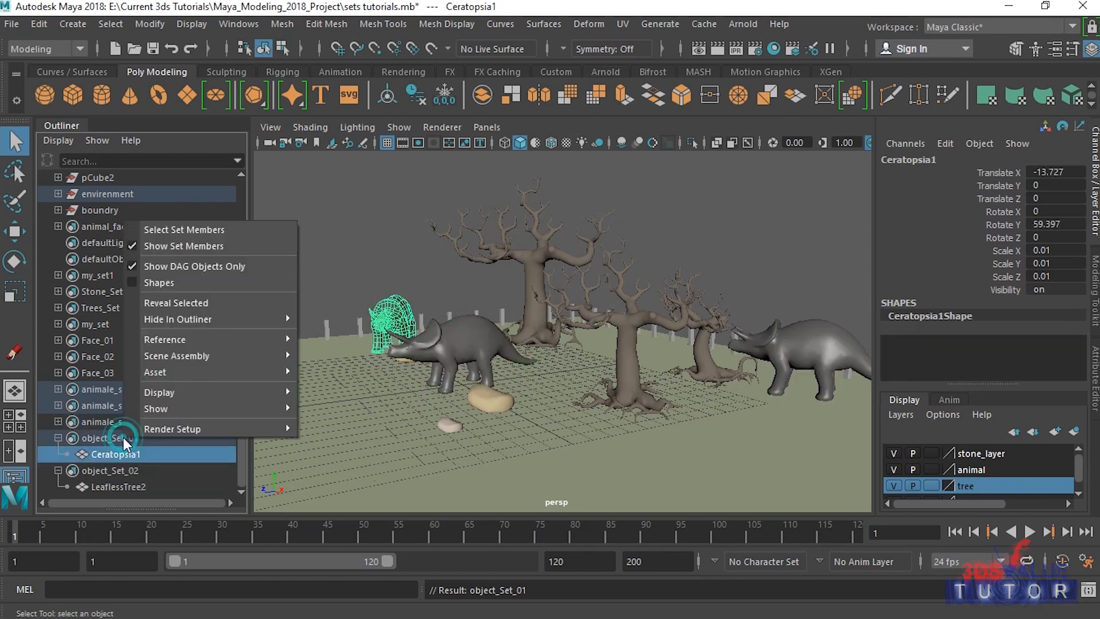
pyautogui.click(174, 246)
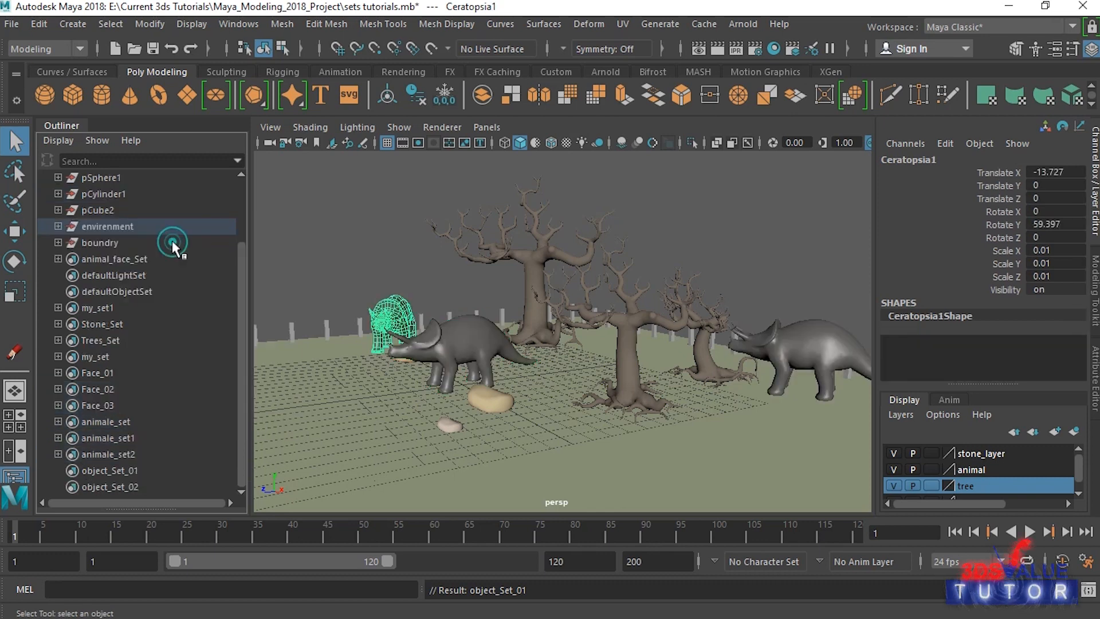
# Step: Open the Relationship Editor for sets and try to remove the highlighted animale_set1 with Remove Highlighted from Set
pyautogui.click(232, 24)
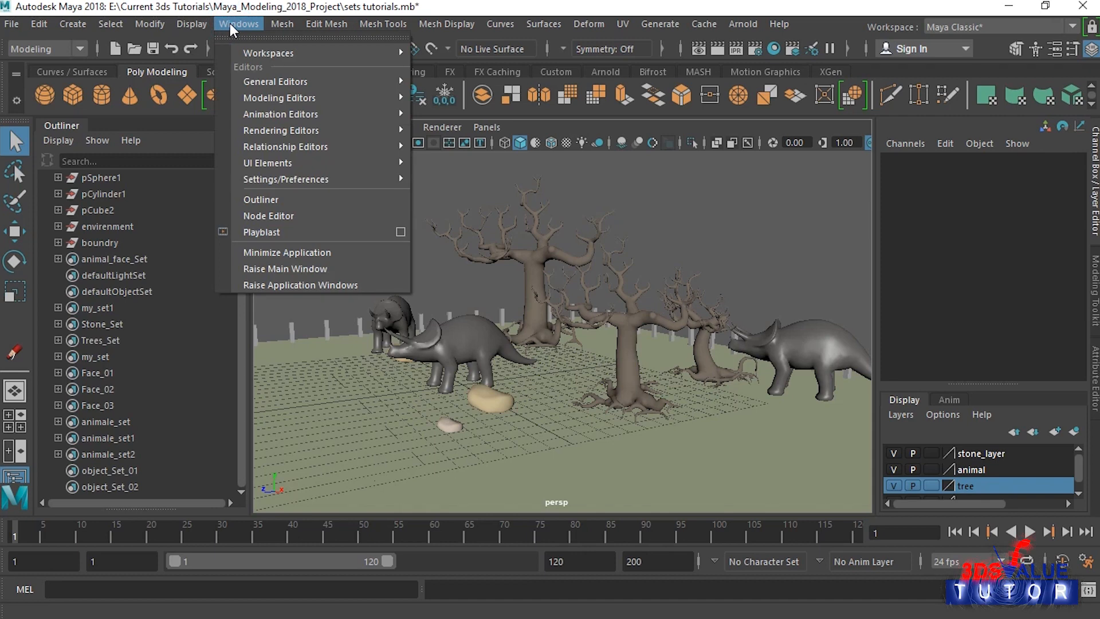
pyautogui.moveTo(321, 147)
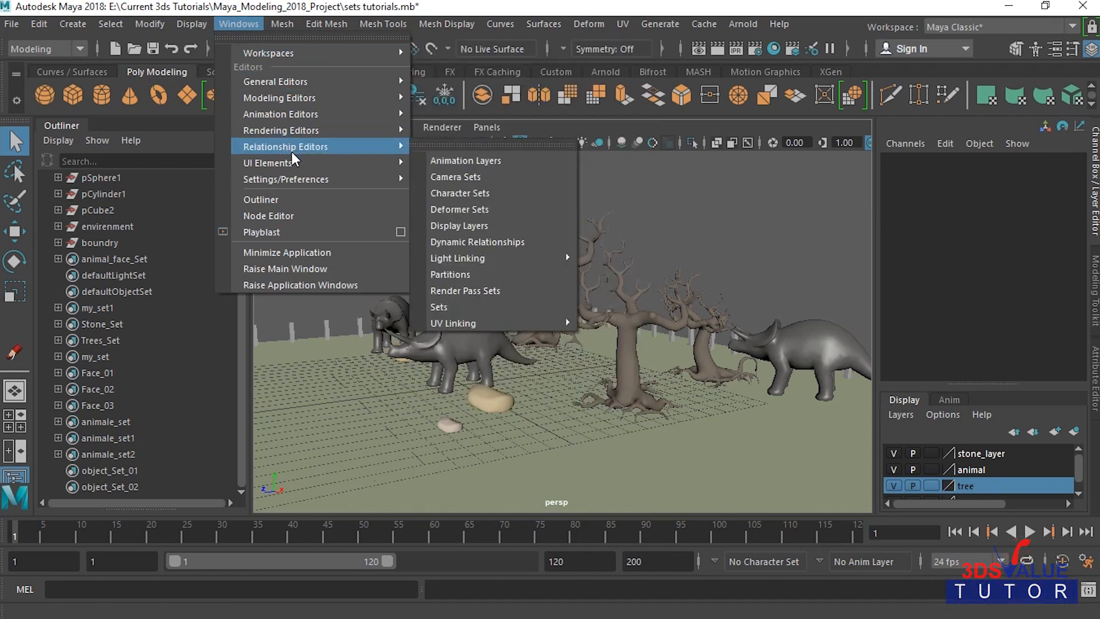
pyautogui.click(473, 307)
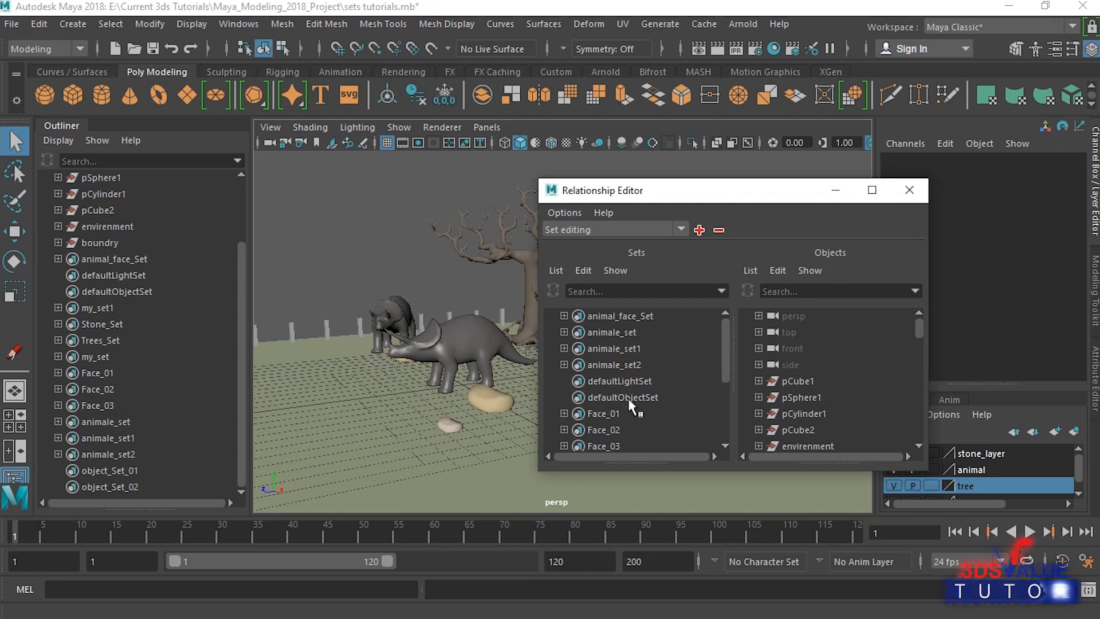
pyautogui.click(619, 351)
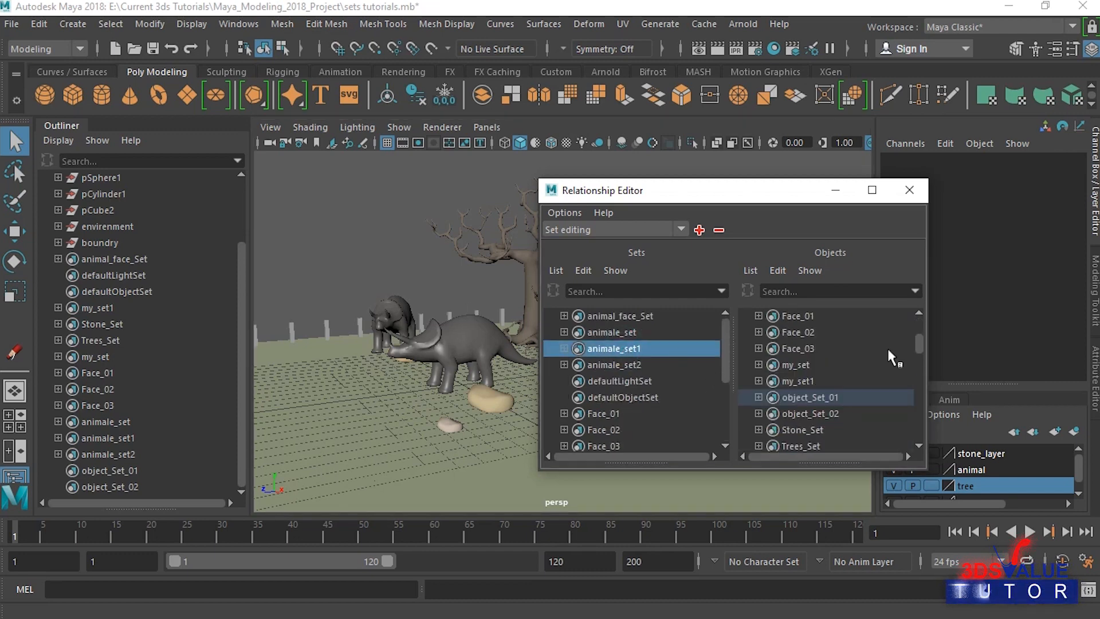
pyautogui.click(585, 269)
pyautogui.click(683, 303)
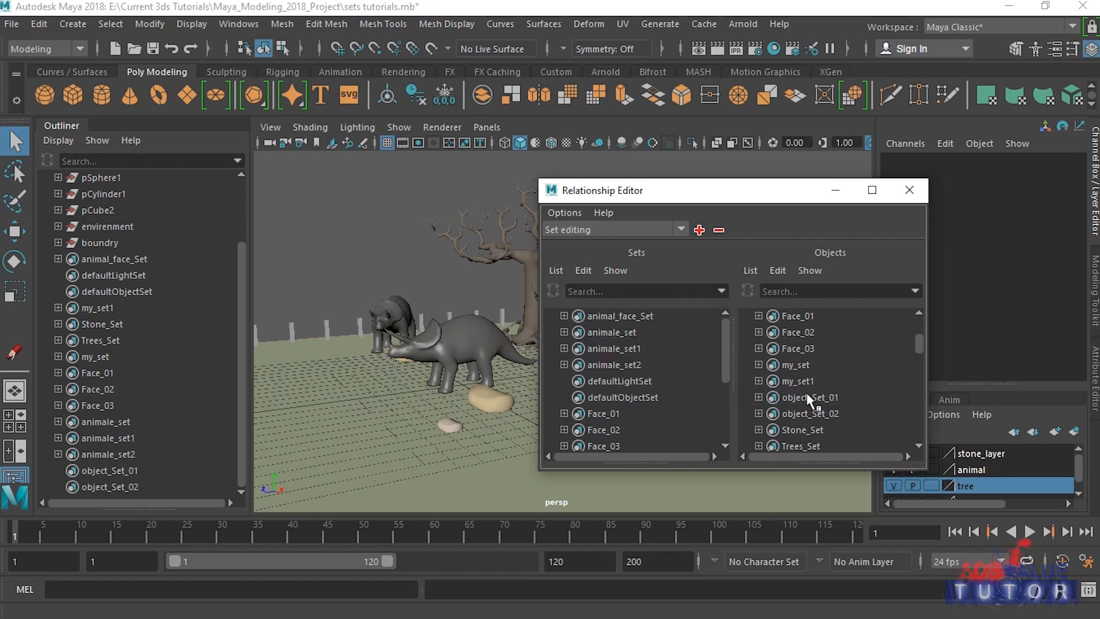
# Step: Try to delete the Face_01 set in the Relationship Editor, and close the editor
pyautogui.click(605, 413)
pyautogui.click(583, 269)
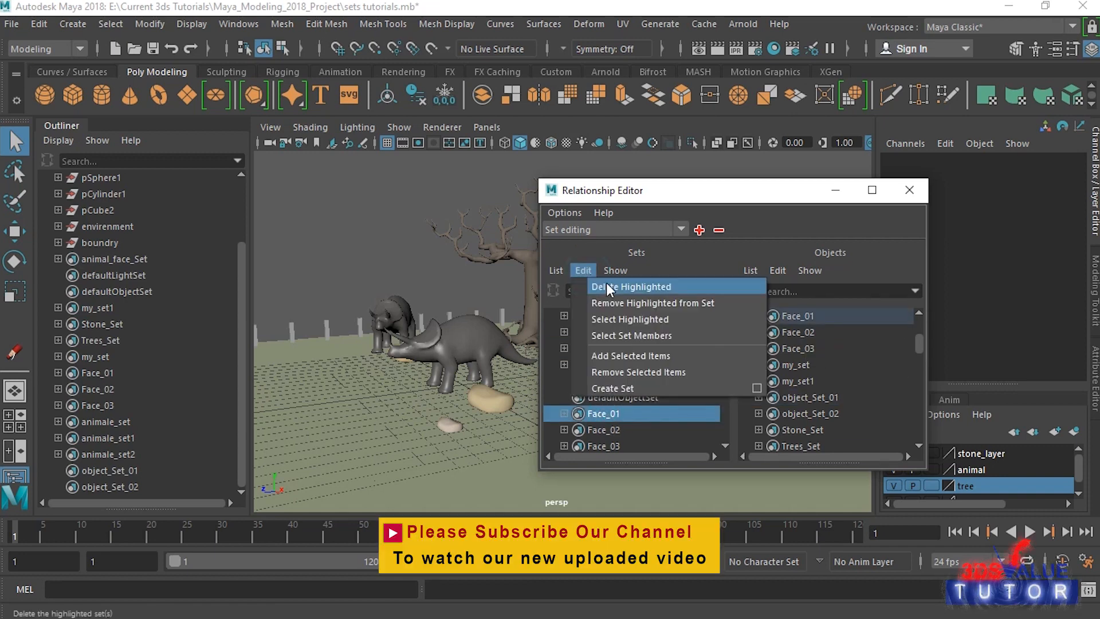
pyautogui.click(606, 286)
pyautogui.scroll(-3, 635, 401)
pyautogui.scroll(3, 635, 401)
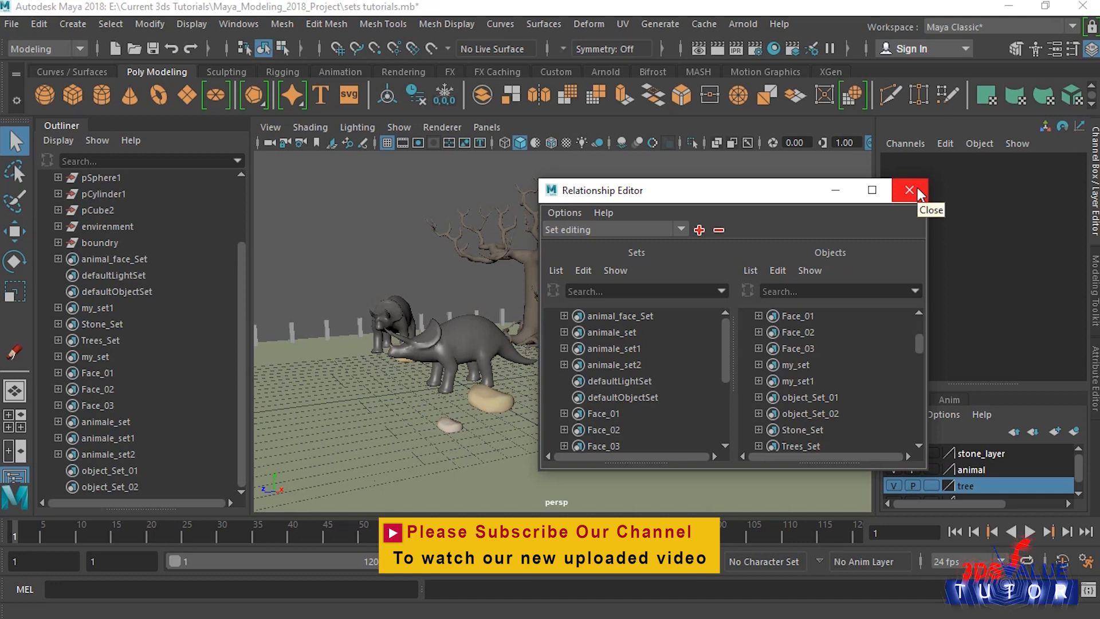
pyautogui.click(917, 188)
# Step: Select the set members of Face_01 to inspect its faces on the dinosaur model
pyautogui.scroll(5, 597, 322)
pyautogui.scroll(-2, 600, 319)
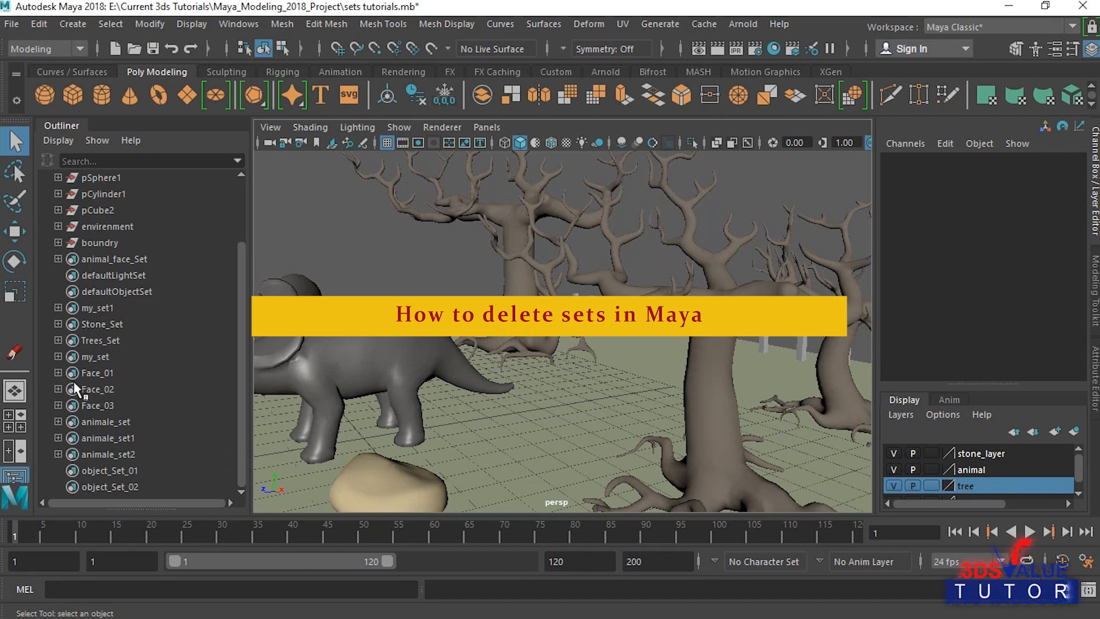
pyautogui.click(105, 373)
pyautogui.rightClick(105, 373)
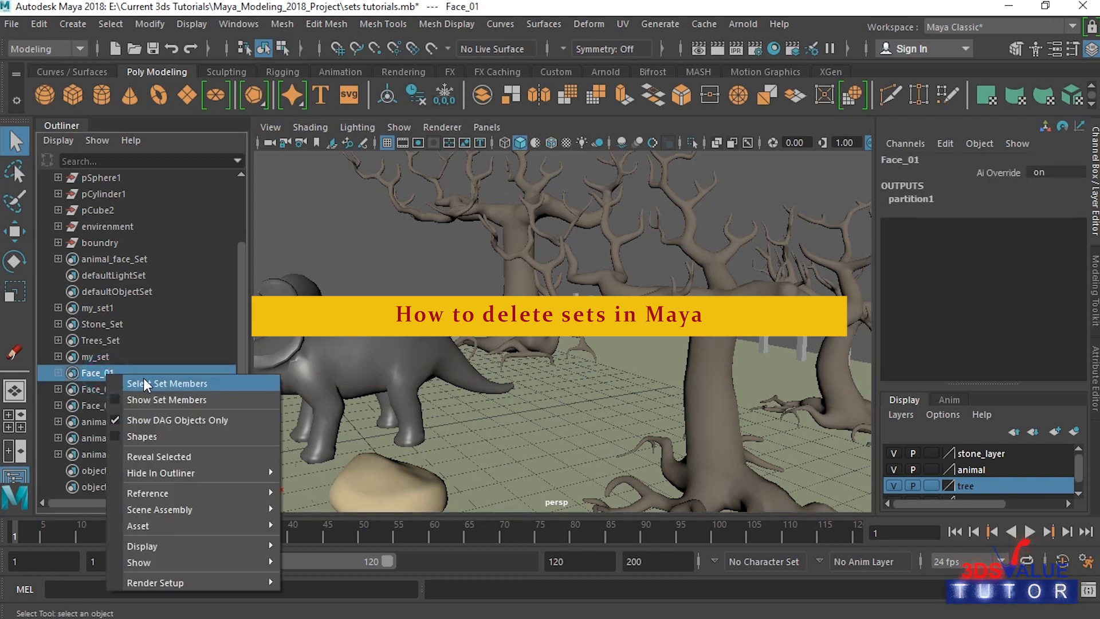
pyautogui.click(147, 381)
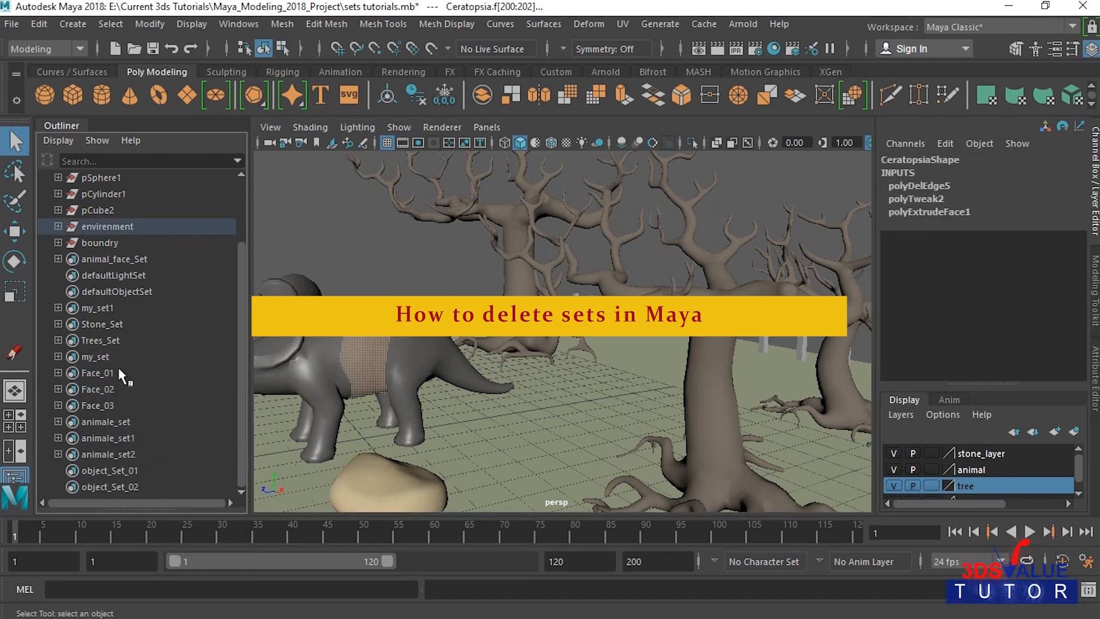
# Step: Delete the sets Face_01, my_set1, my_set and Stone_Set from the Outliner
pyautogui.click(119, 373)
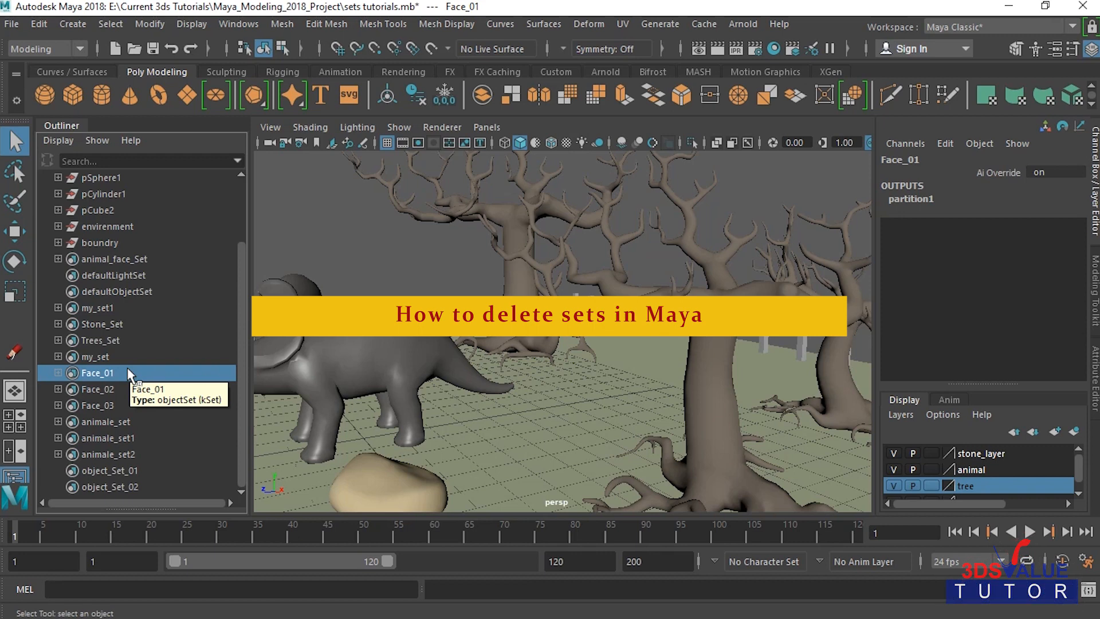
pyautogui.press('Delete')
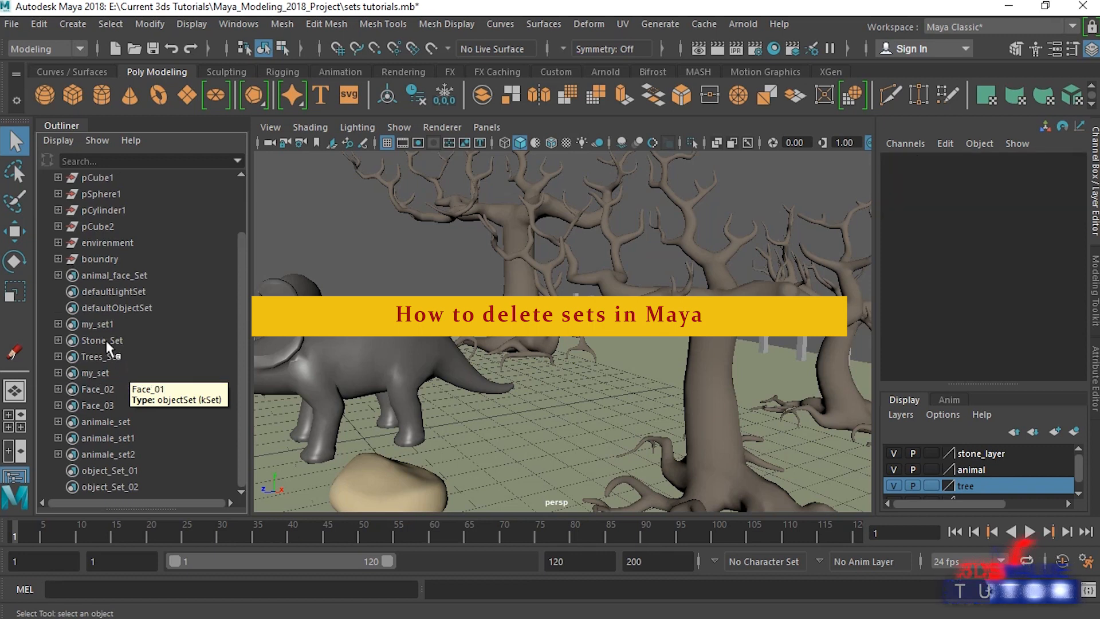
pyautogui.click(105, 325)
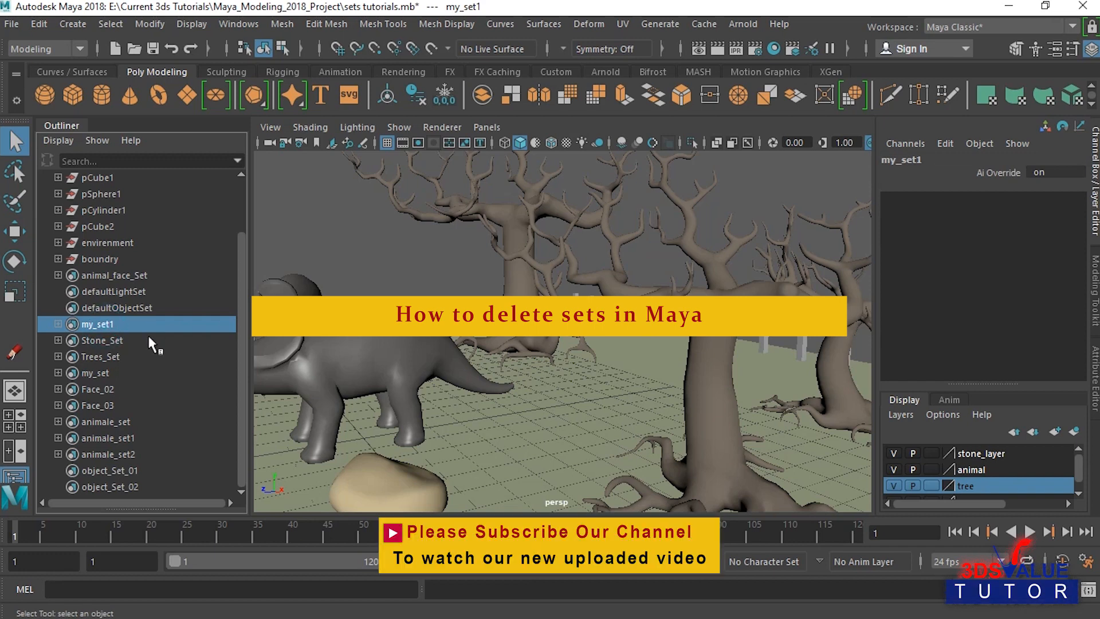
pyautogui.press('Delete')
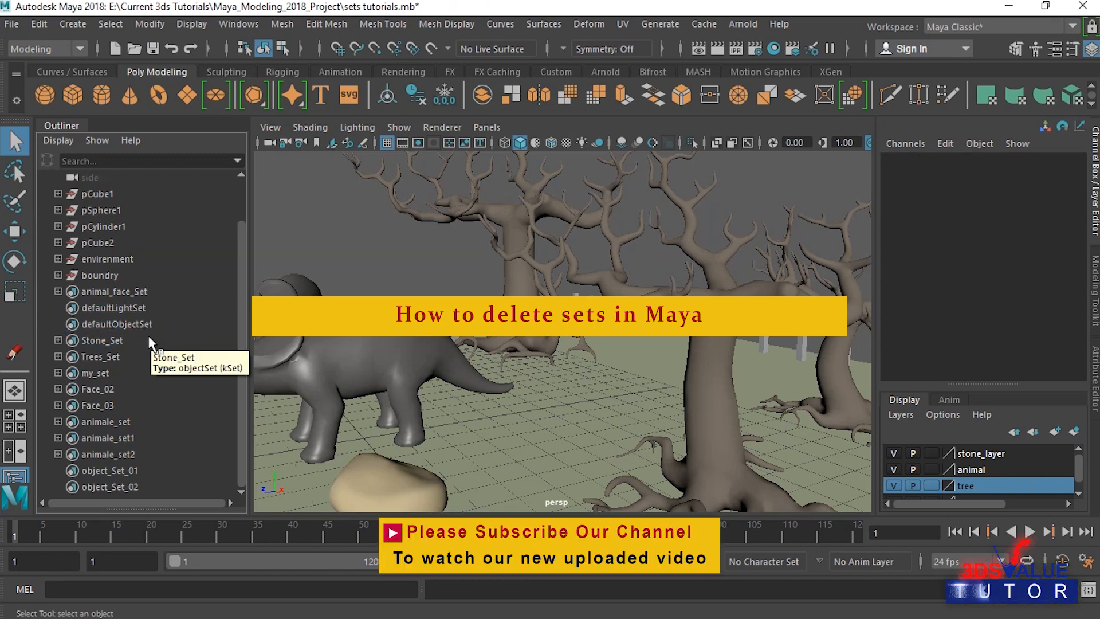
pyautogui.click(109, 373)
pyautogui.press('Delete')
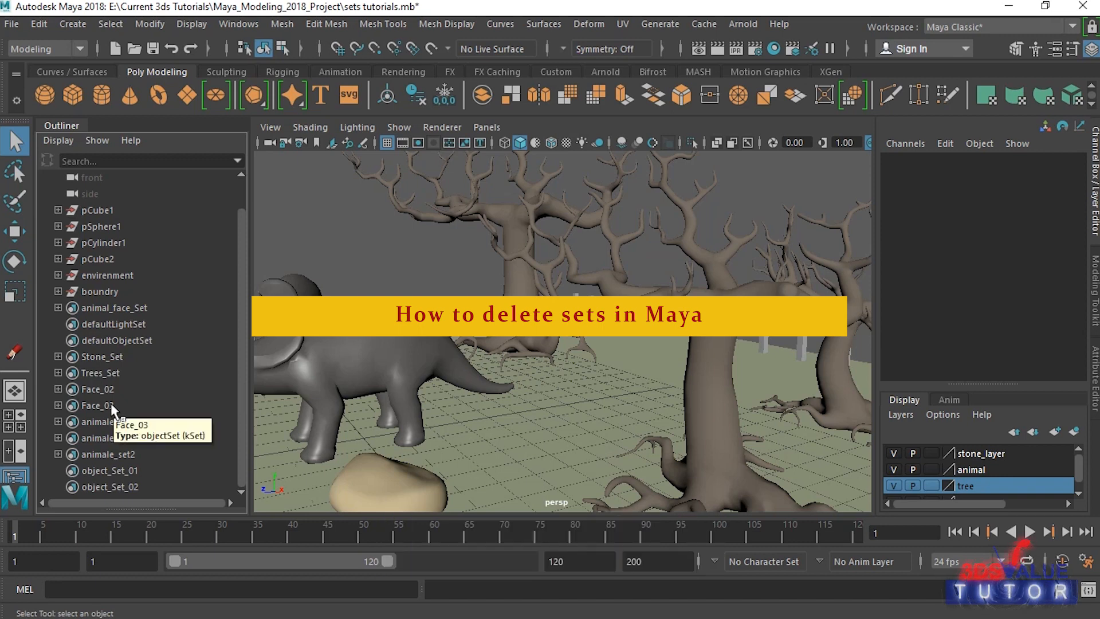
pyautogui.click(110, 356)
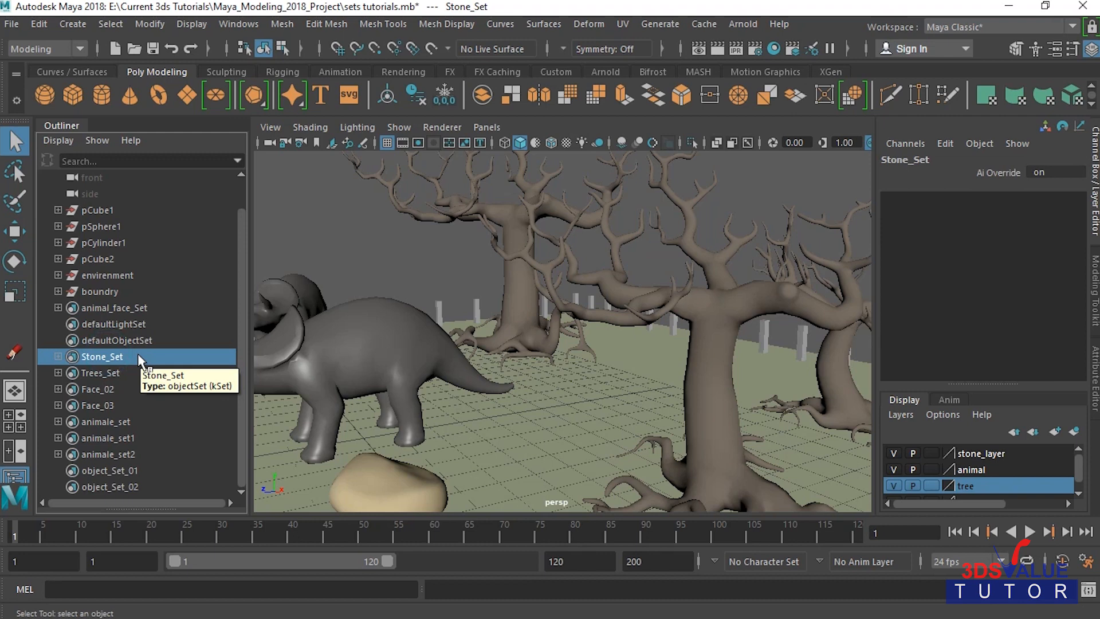
pyautogui.press('Delete')
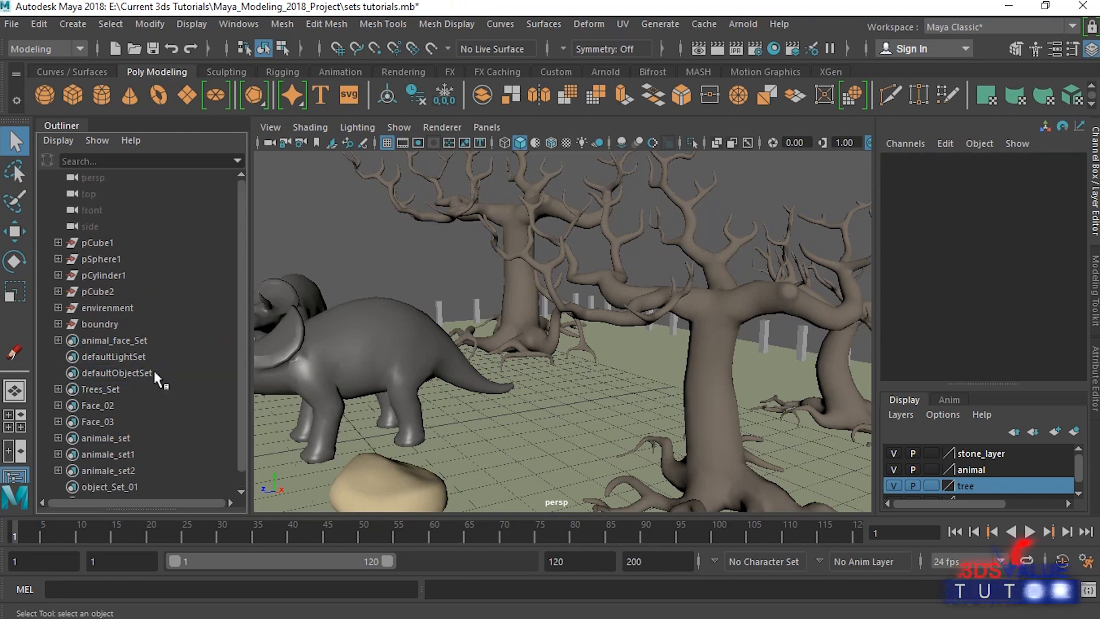
pyautogui.scroll(-5, 467, 421)
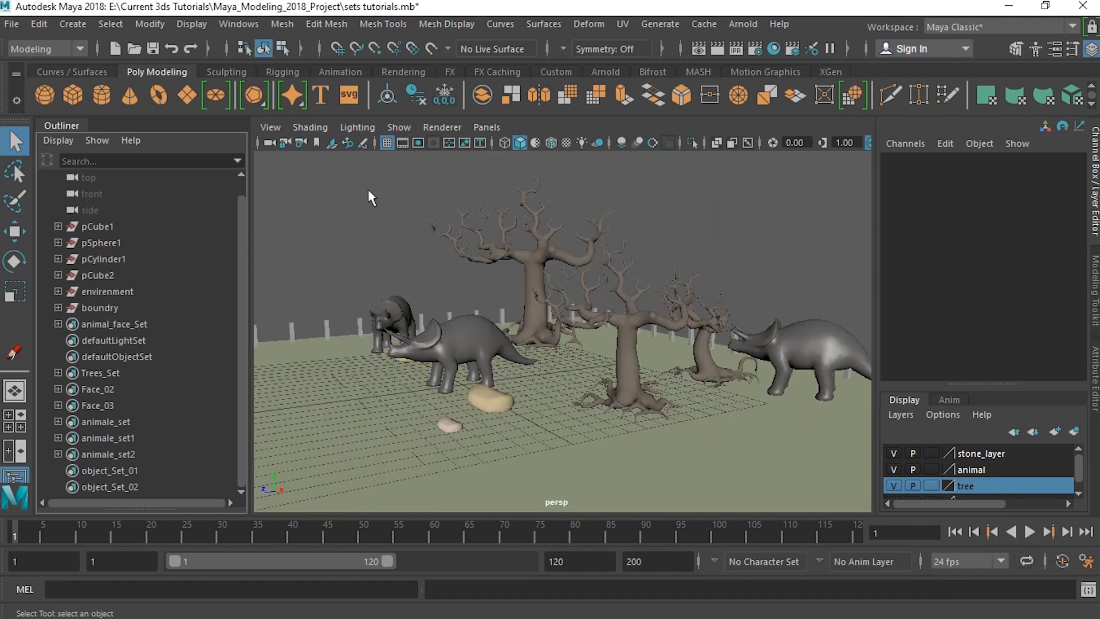
# Step: Open the Relationship Editor for sets and delete animale_set2 with Delete Highlighted
pyautogui.click(252, 20)
pyautogui.moveTo(321, 146)
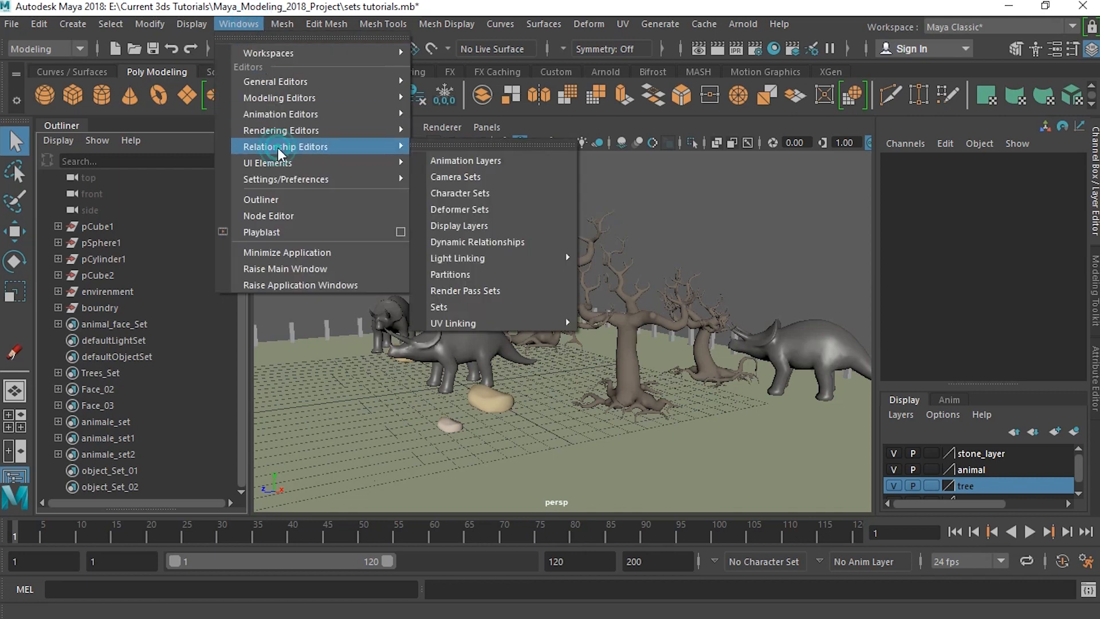
pyautogui.click(460, 307)
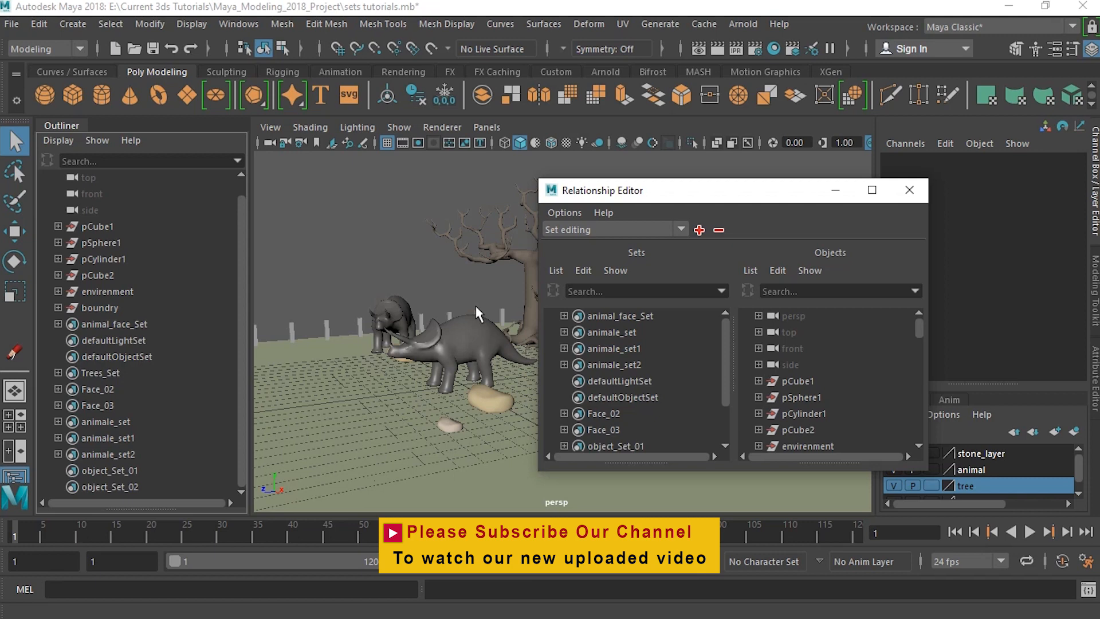
pyautogui.click(608, 365)
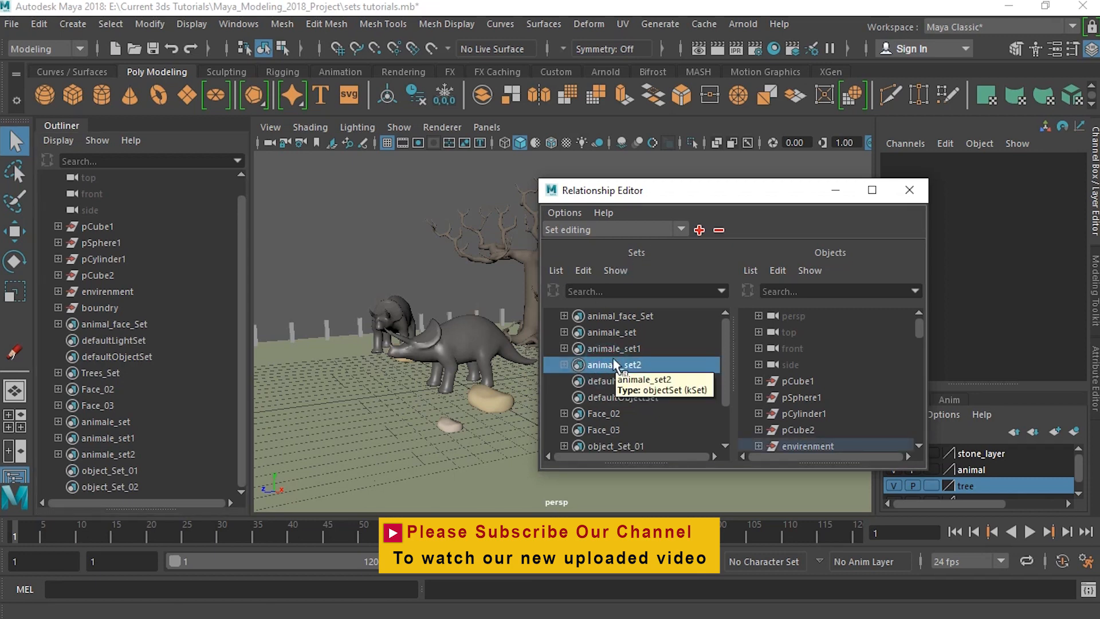
pyautogui.click(584, 274)
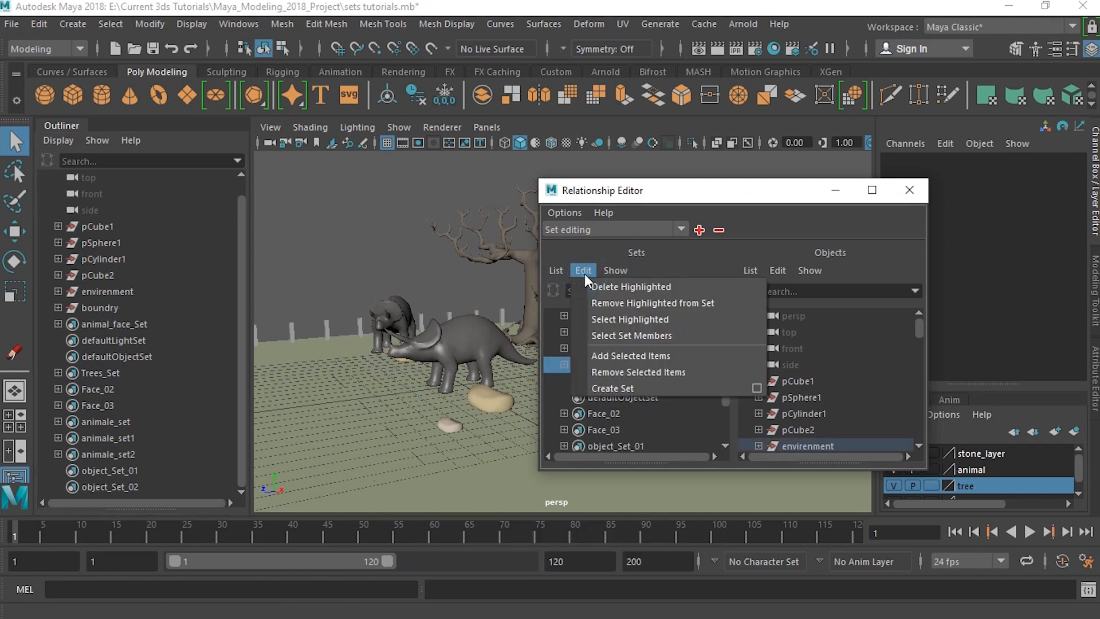
pyautogui.click(621, 288)
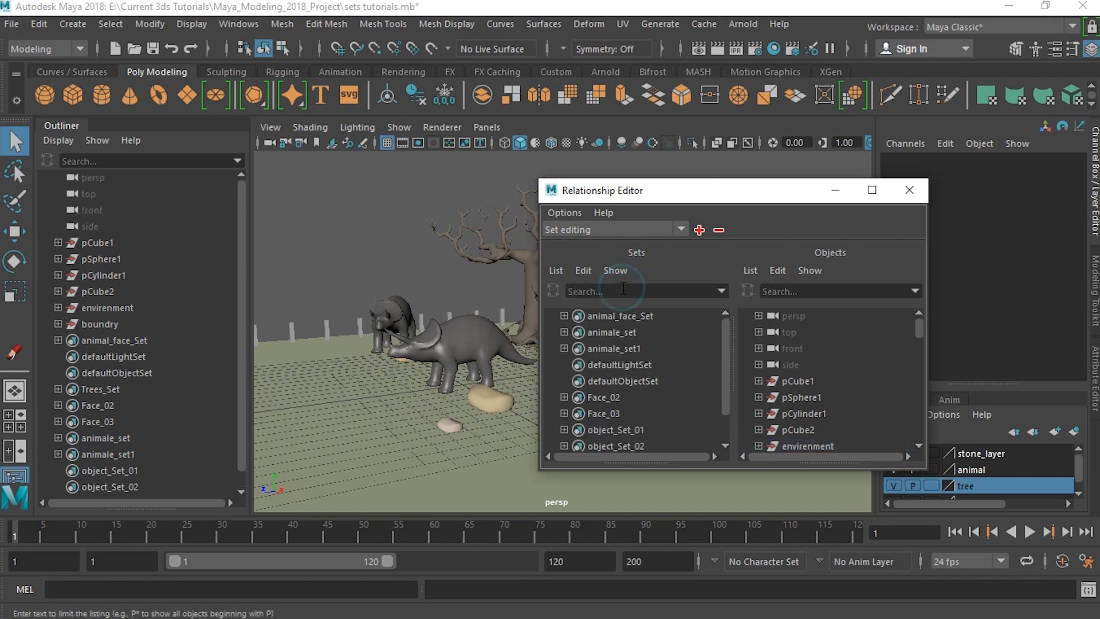
# Step: Delete the Face_03 set in the Relationship Editor with Delete Highlighted
pyautogui.click(633, 413)
pyautogui.click(583, 269)
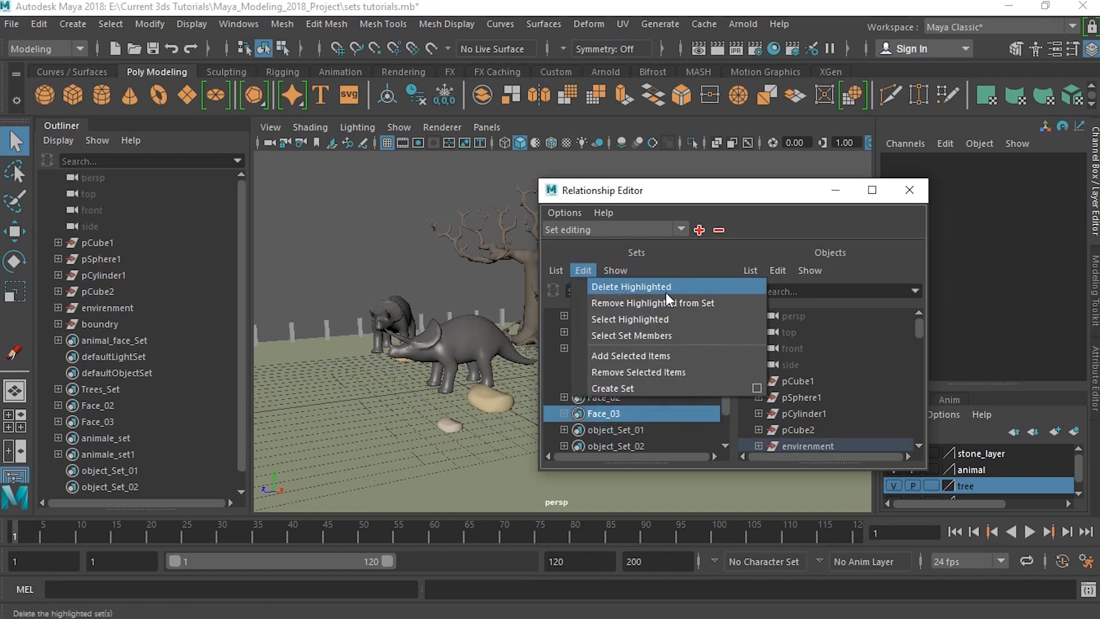
pyautogui.click(631, 288)
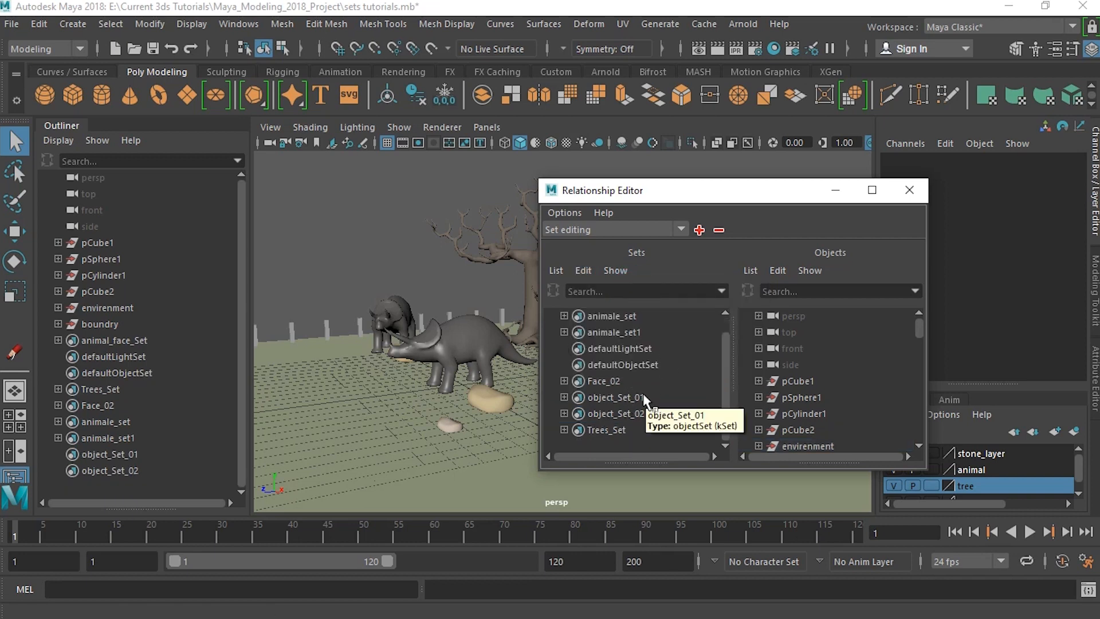
# Step: Close the Relationship Editor and collapse the Outliner to enlarge the perspective view
pyautogui.scroll(1, 643, 393)
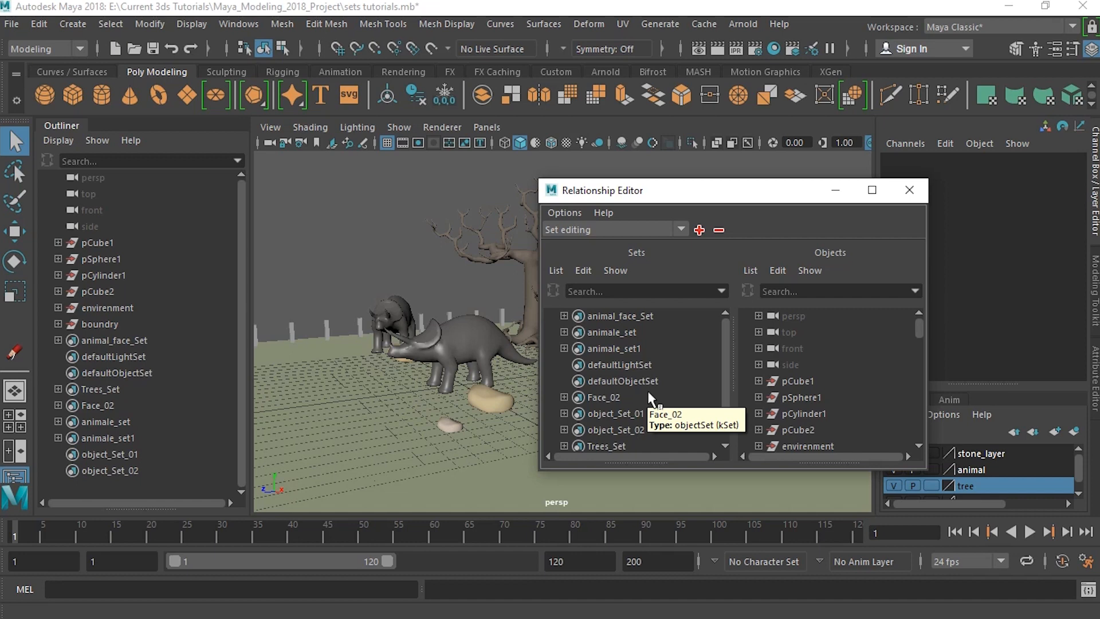
pyautogui.click(904, 194)
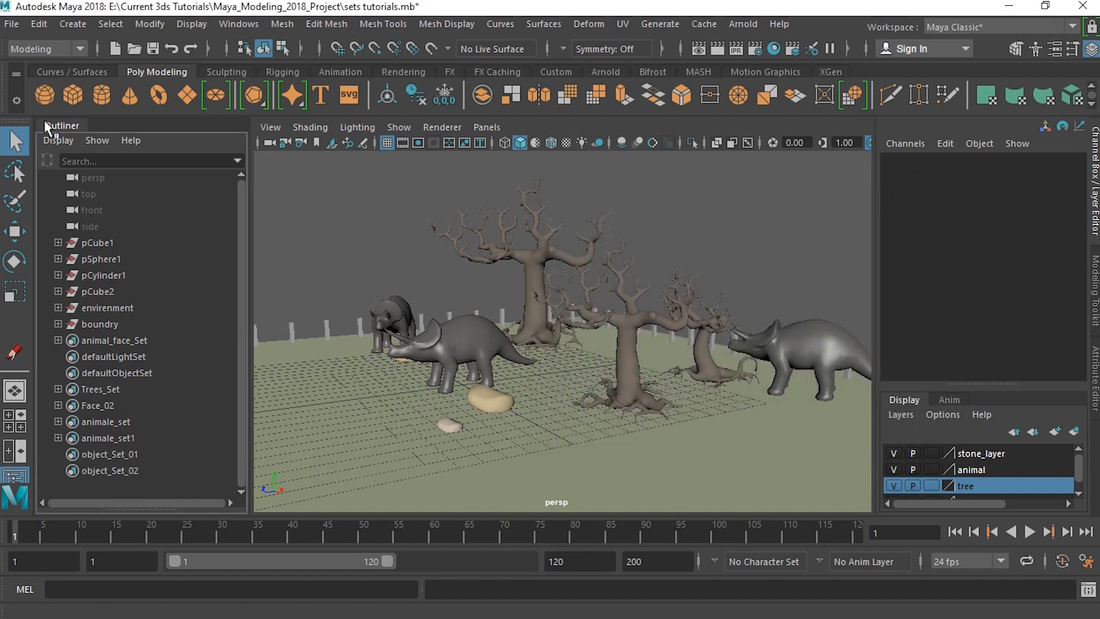
pyautogui.click(46, 125)
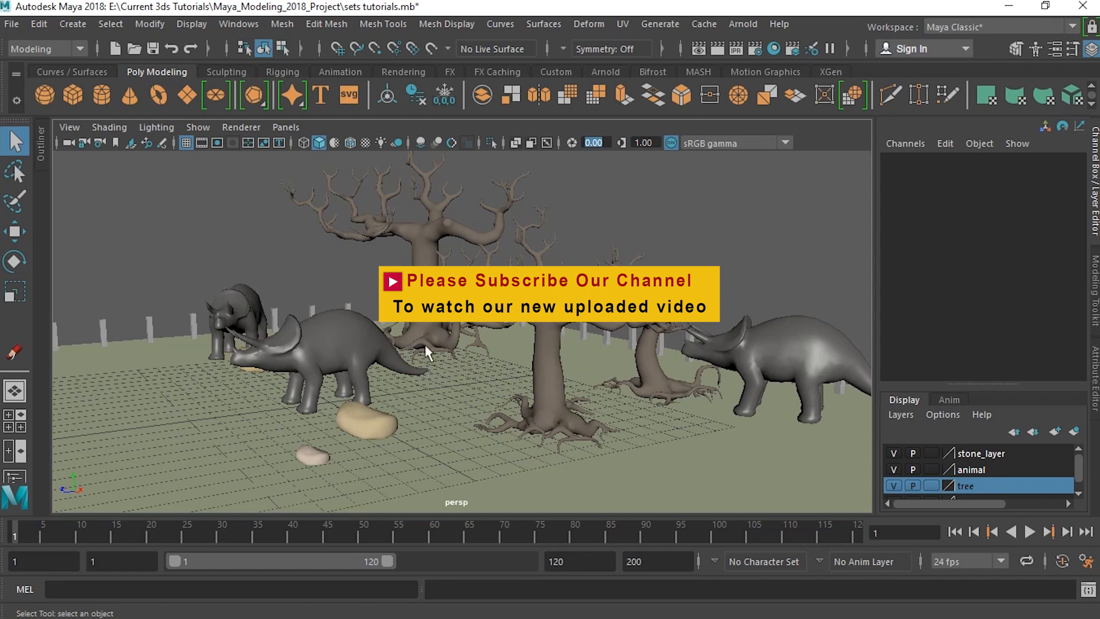
pyautogui.keyDown('alt'); pyautogui.moveTo(392, 352); pyautogui.dragTo(473, 351); pyautogui.keyUp('alt')
pyautogui.click(376, 352)
pyautogui.scroll(5, 473, 351)
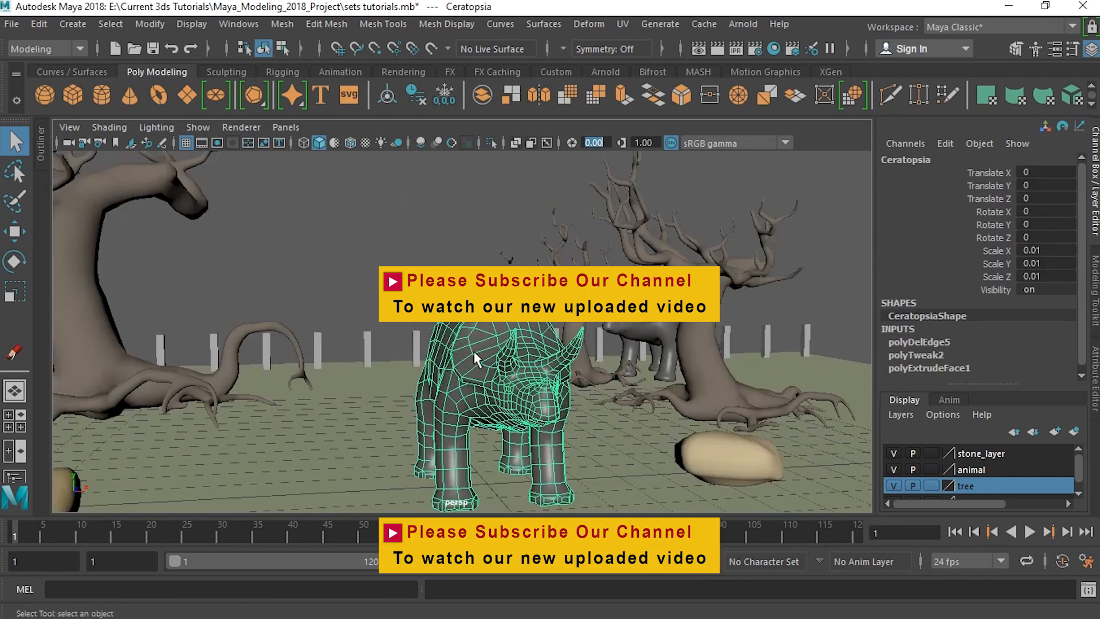
pyautogui.click(391, 340)
pyautogui.scroll(6, 393, 363)
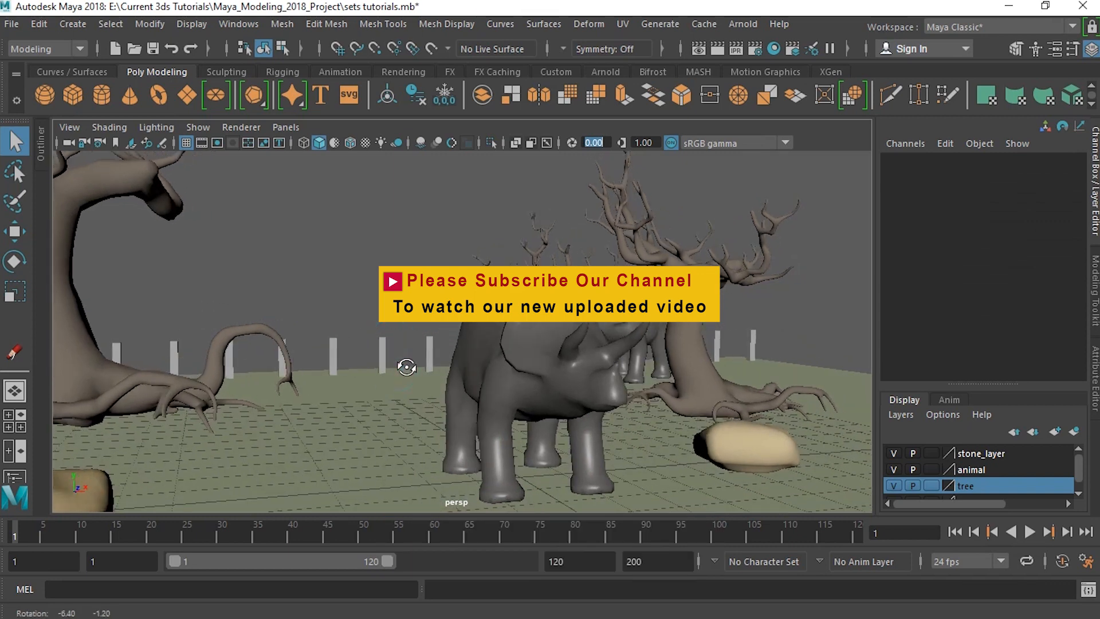
pyautogui.scroll(4, 407, 366)
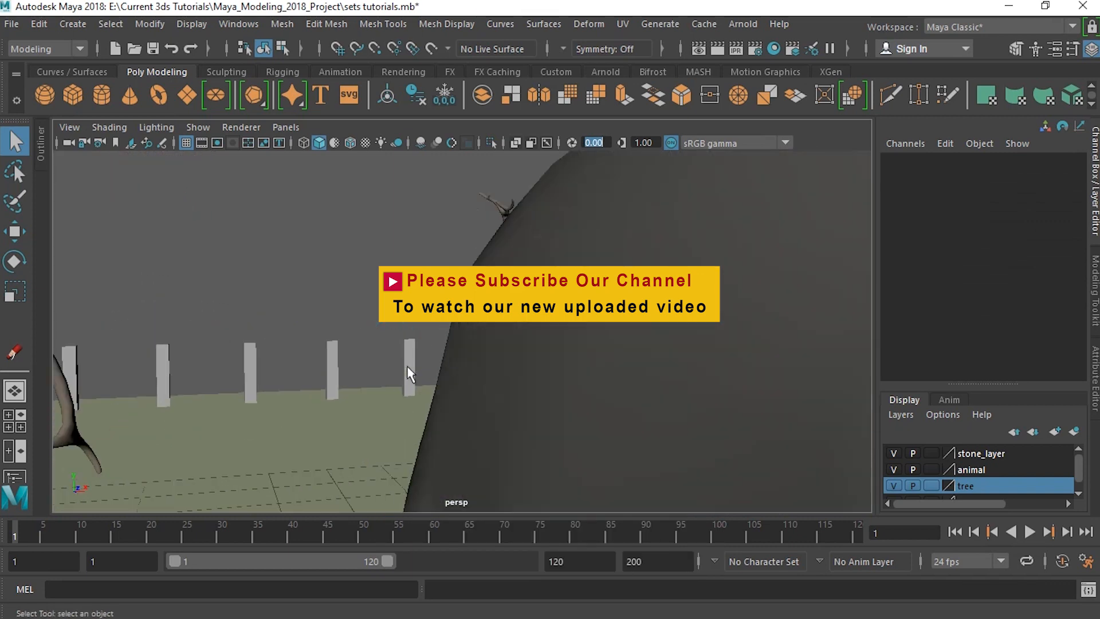
pyautogui.keyDown('alt'); pyautogui.moveTo(407, 366); pyautogui.dragTo(454, 369); pyautogui.keyUp('alt')
pyautogui.scroll(5, 458, 369)
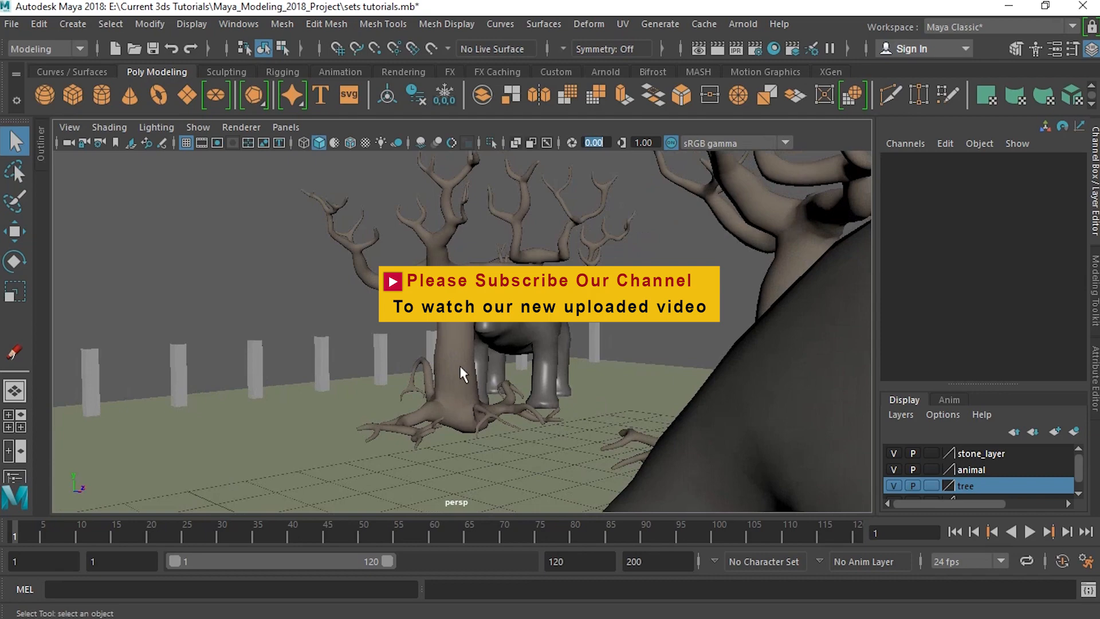
pyautogui.scroll(2, 463, 373)
pyautogui.keyDown('alt'); pyautogui.moveTo(374, 354); pyautogui.dragTo(793, 363); pyautogui.keyUp('alt')
pyautogui.keyDown('alt'); pyautogui.moveTo(313, 370); pyautogui.dragTo(757, 370); pyautogui.keyUp('alt')
pyautogui.scroll(-5, 758, 370)
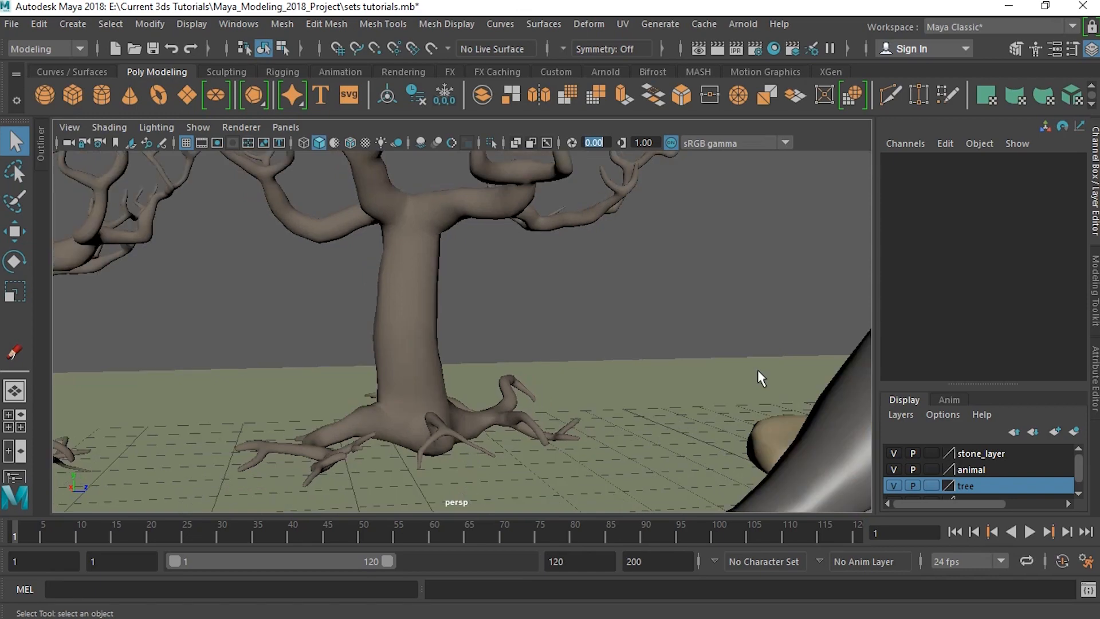
pyautogui.scroll(-5, 757, 370)
pyautogui.keyDown('alt'); pyautogui.moveTo(757, 370); pyautogui.dragTo(633, 370); pyautogui.keyUp('alt')
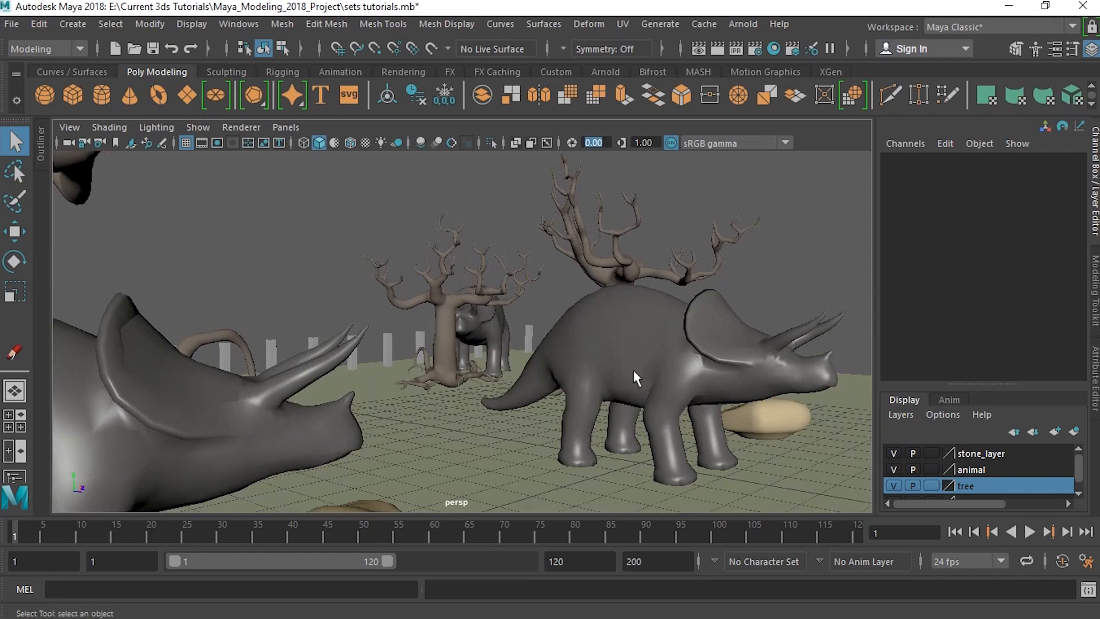